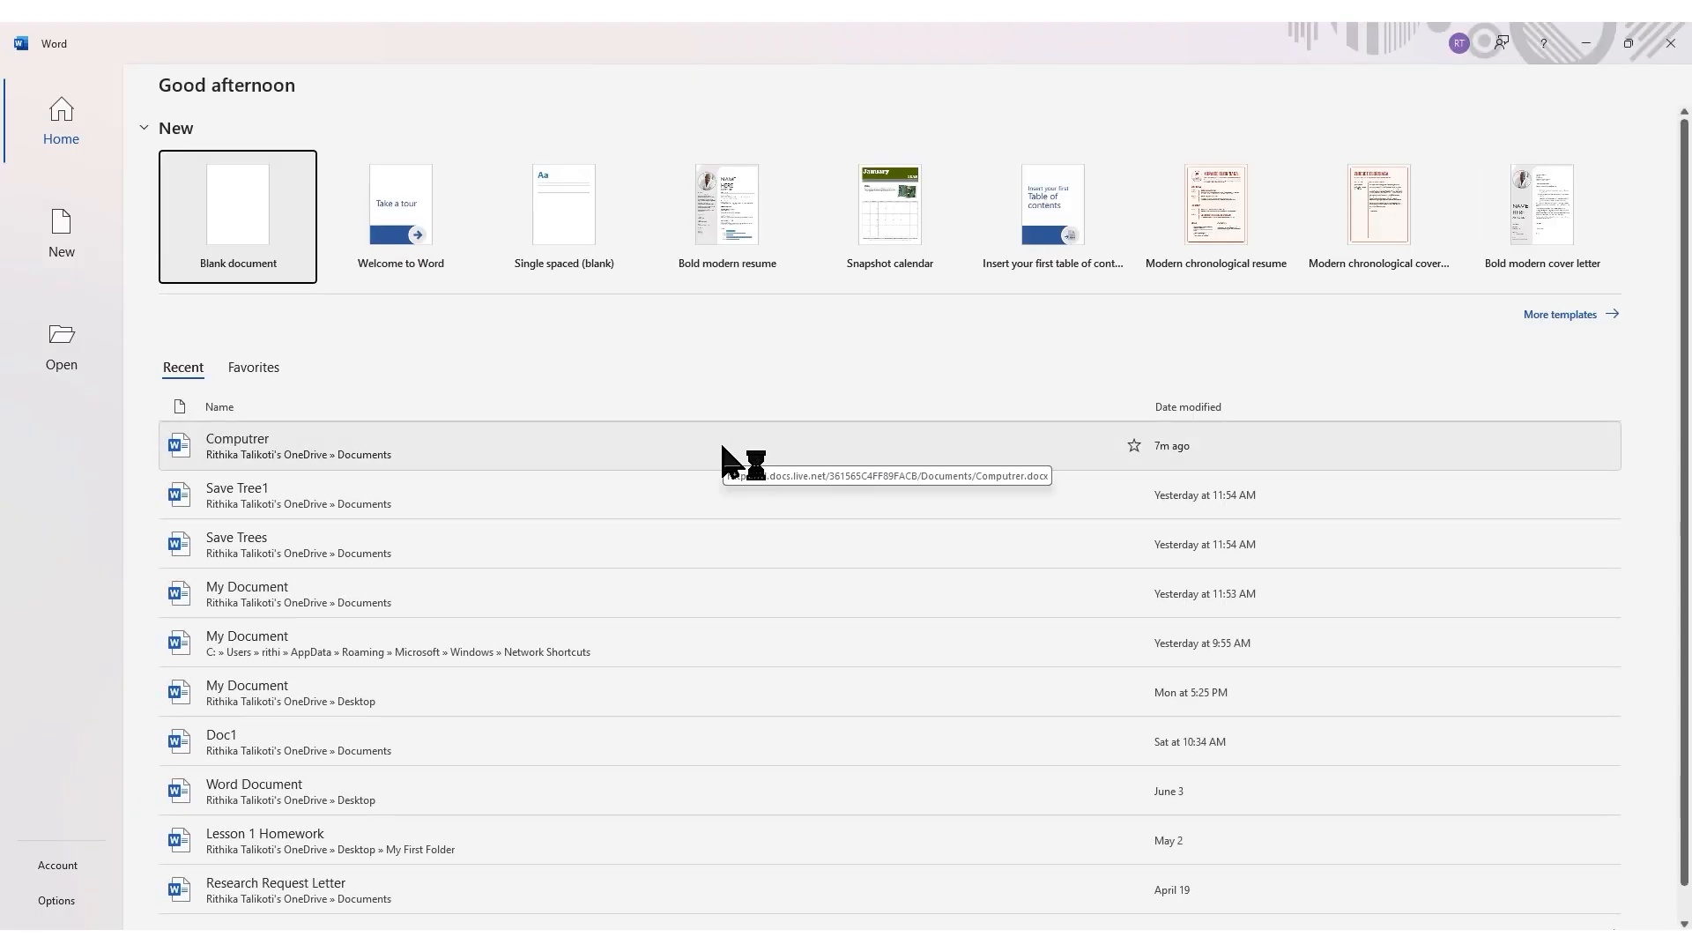
Step: Start a blank document and insert the picture rocket-launch-at-sunset from the Downloads folder
click(284, 264)
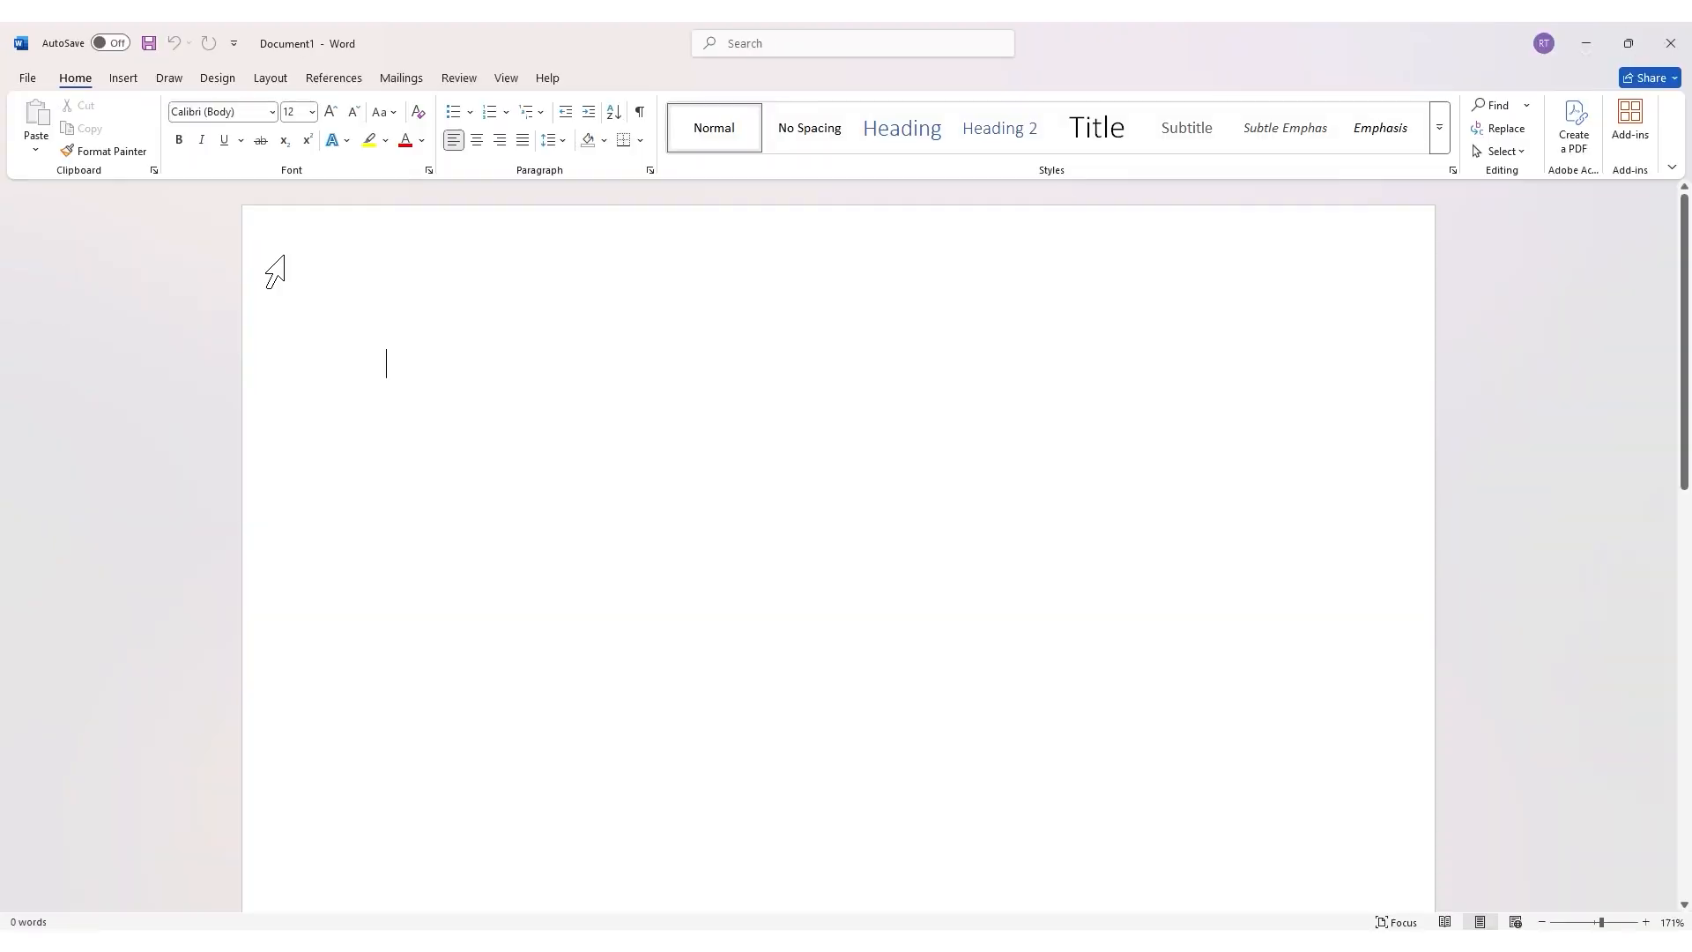
click(130, 79)
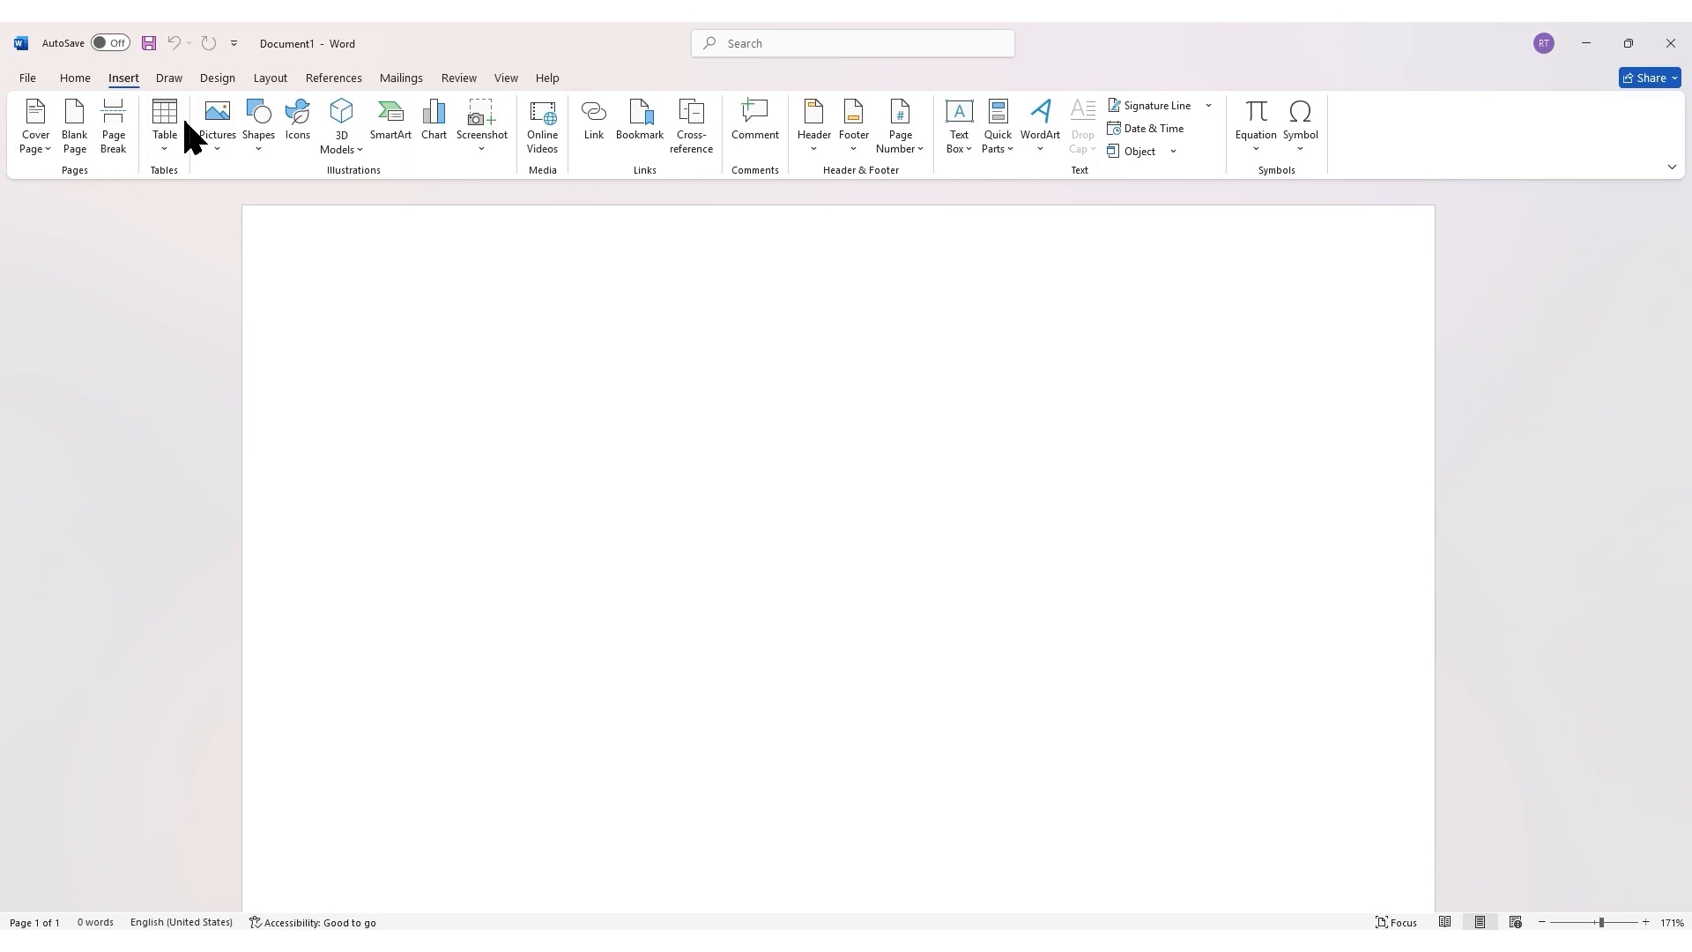
click(220, 145)
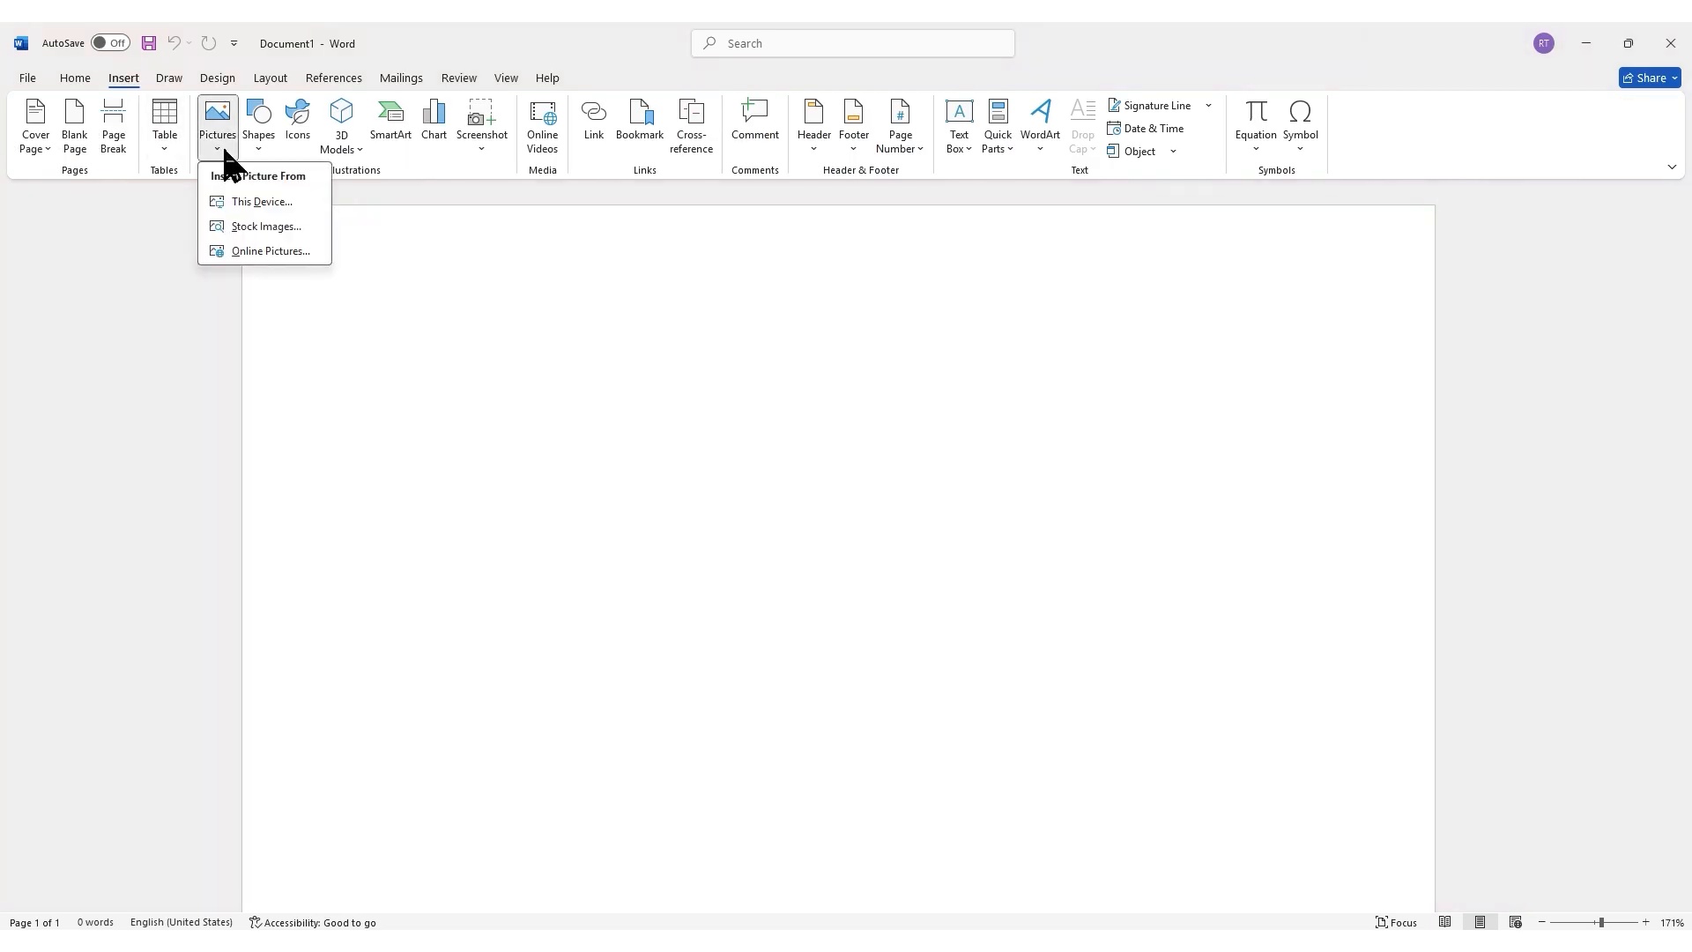
click(297, 206)
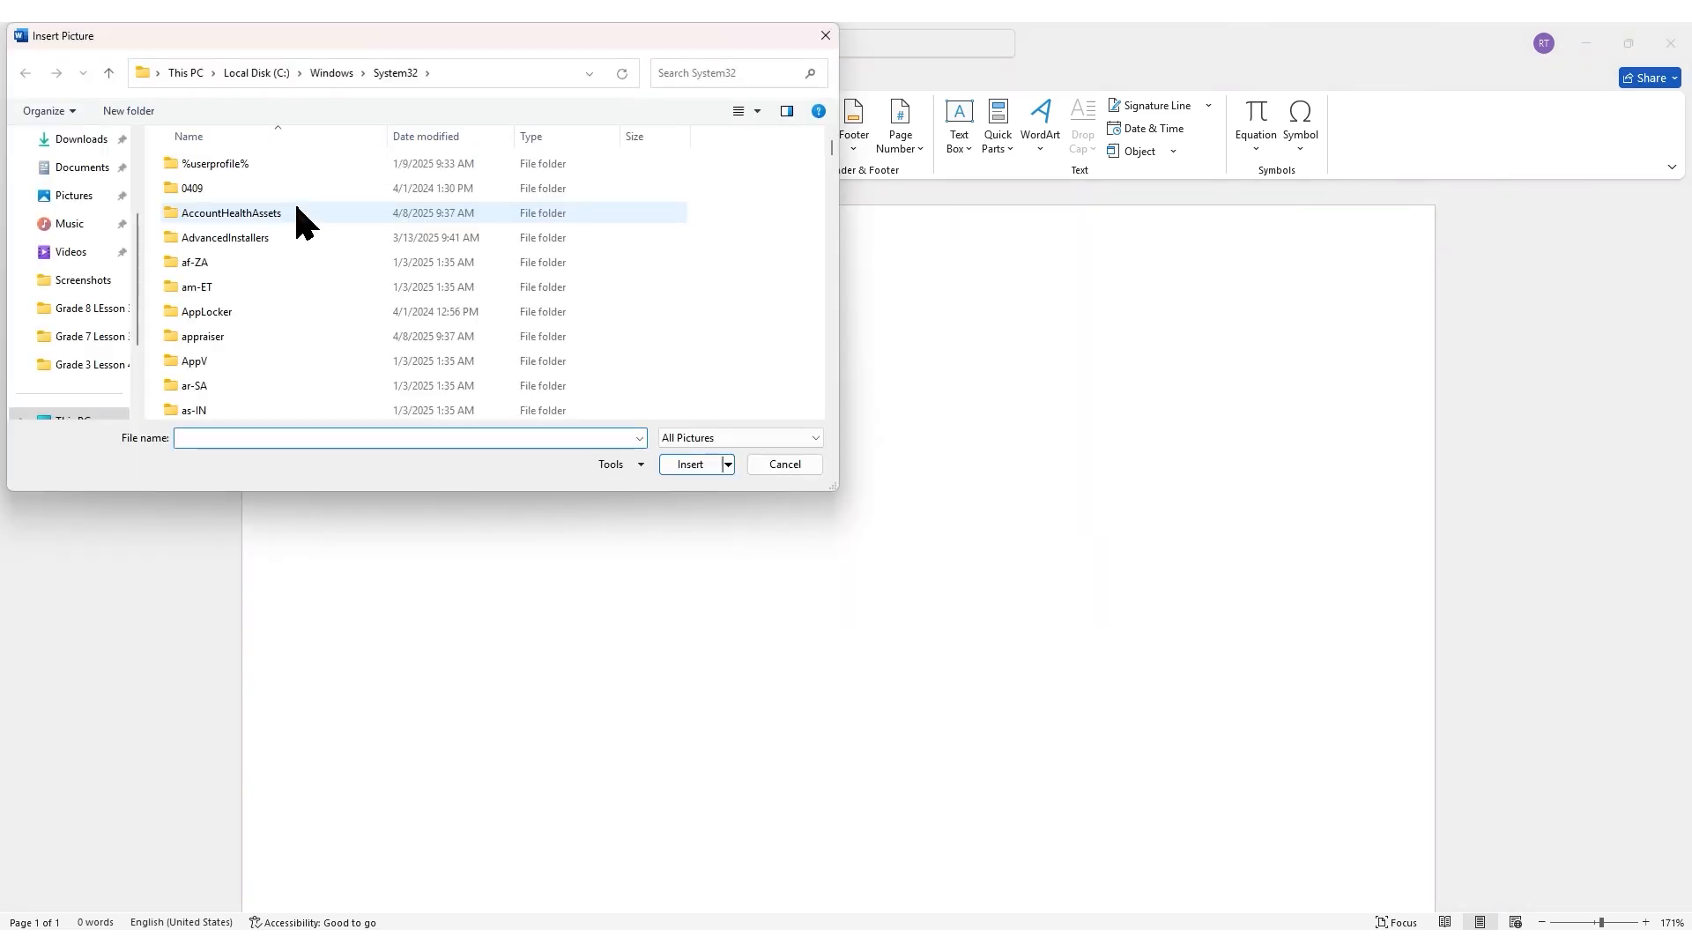
click(78, 139)
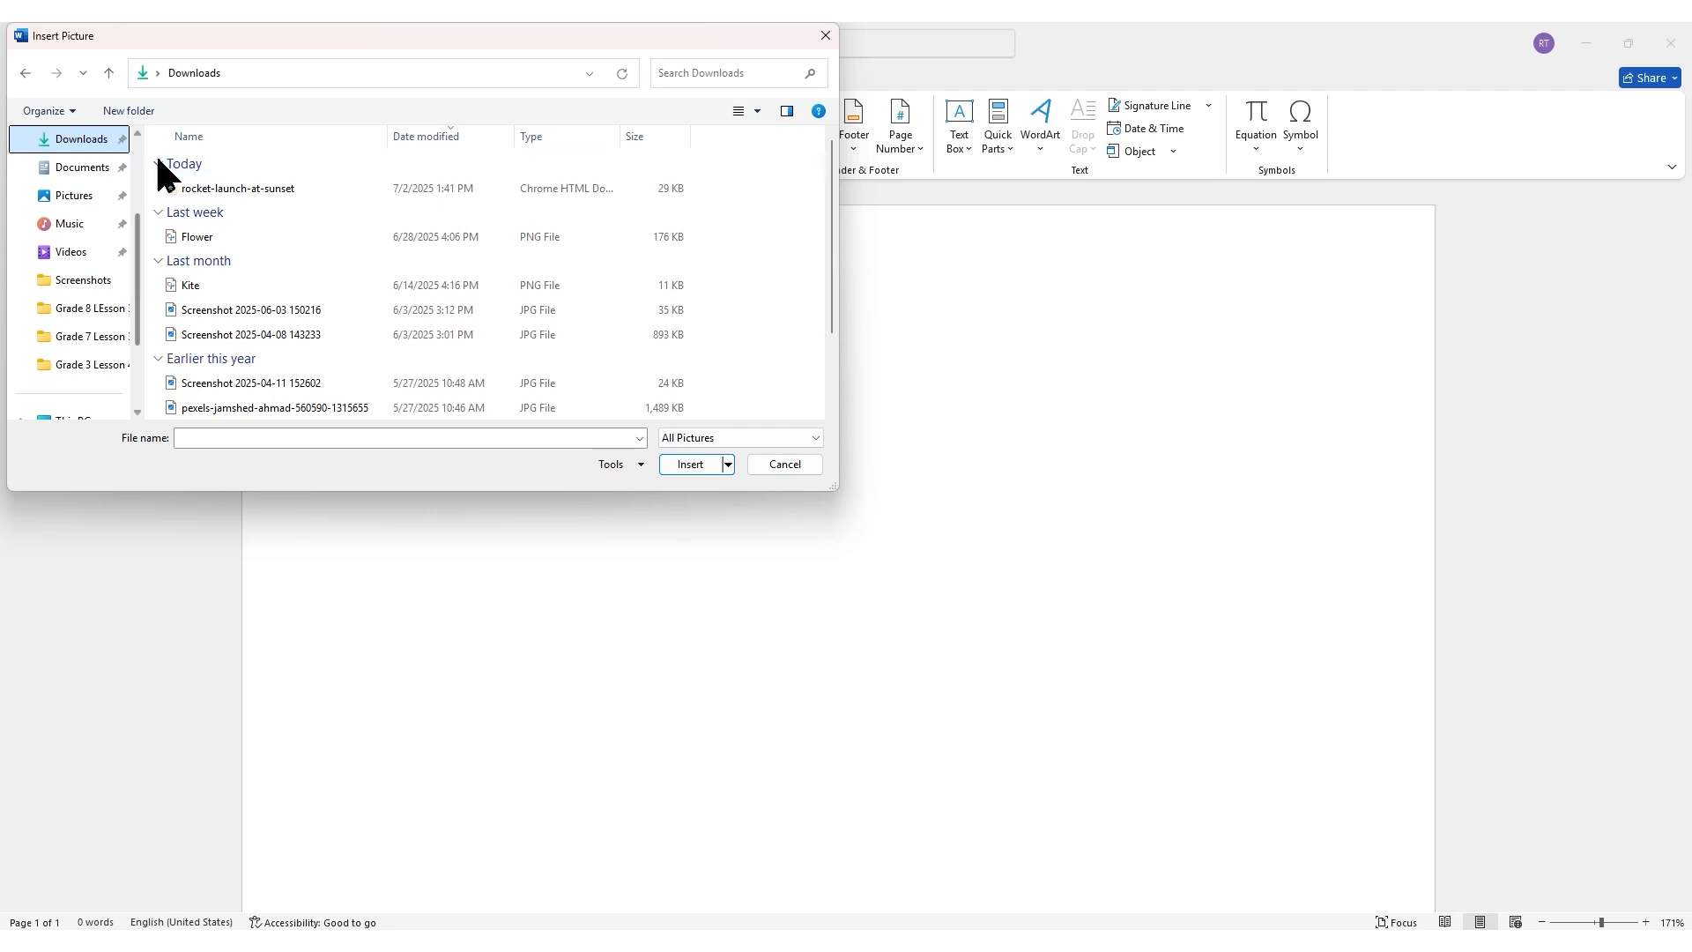
click(223, 189)
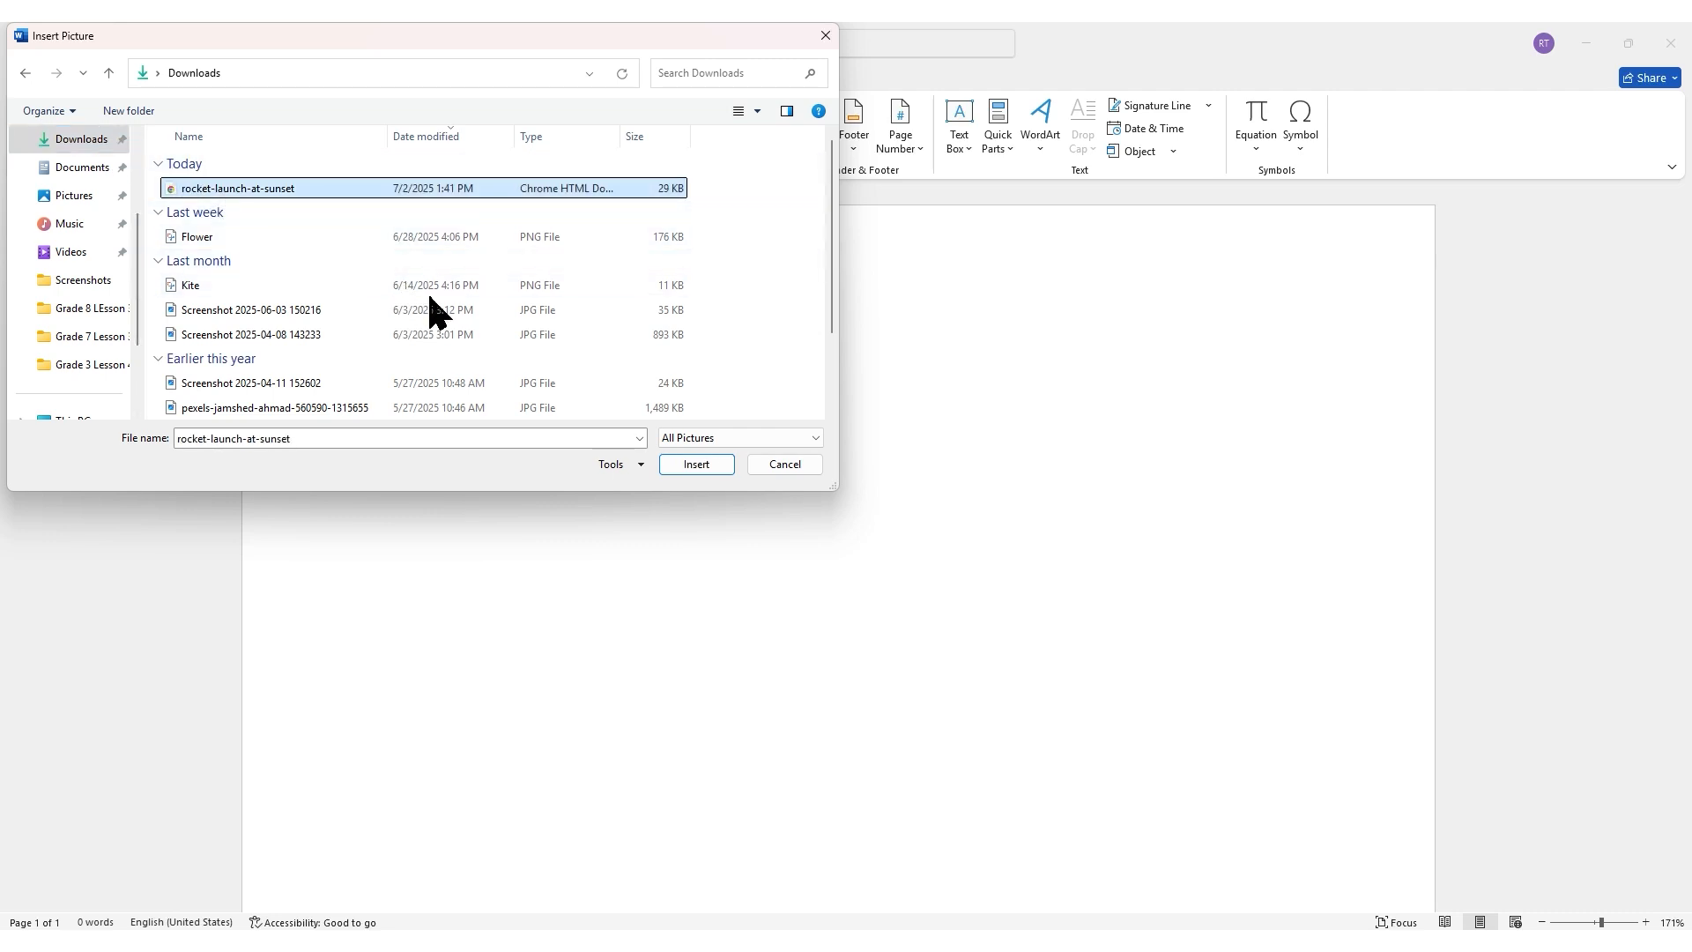
click(706, 462)
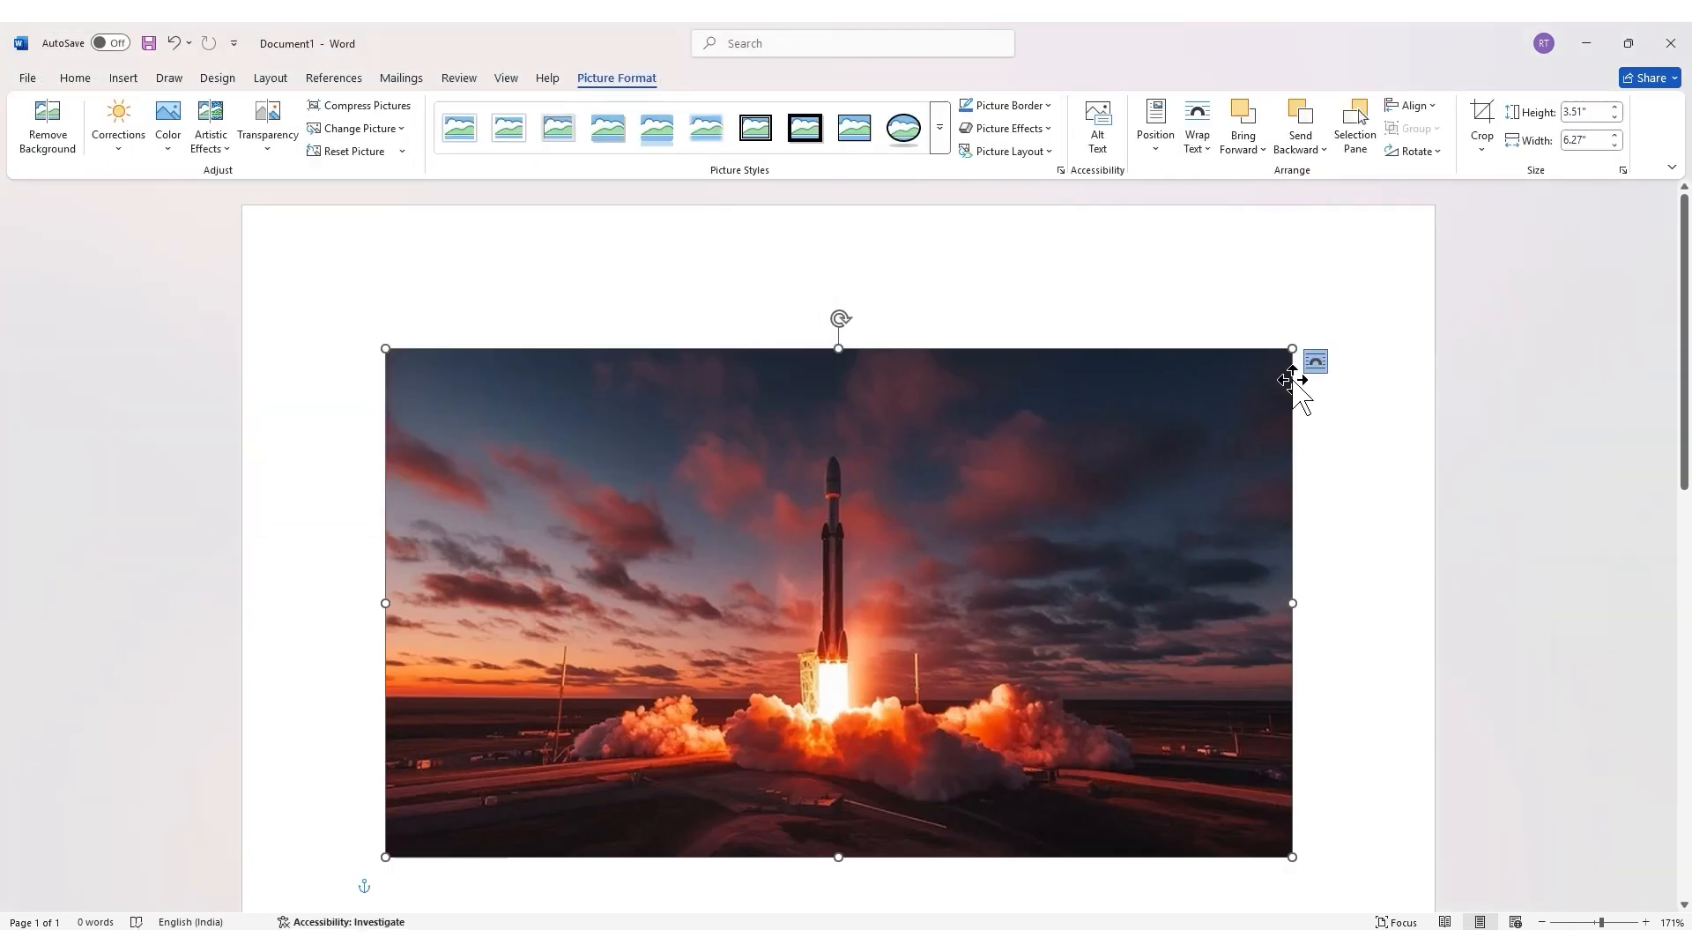
Step: Resize the inserted picture from its top-right corner handle
drag(1293, 348, 1322, 409)
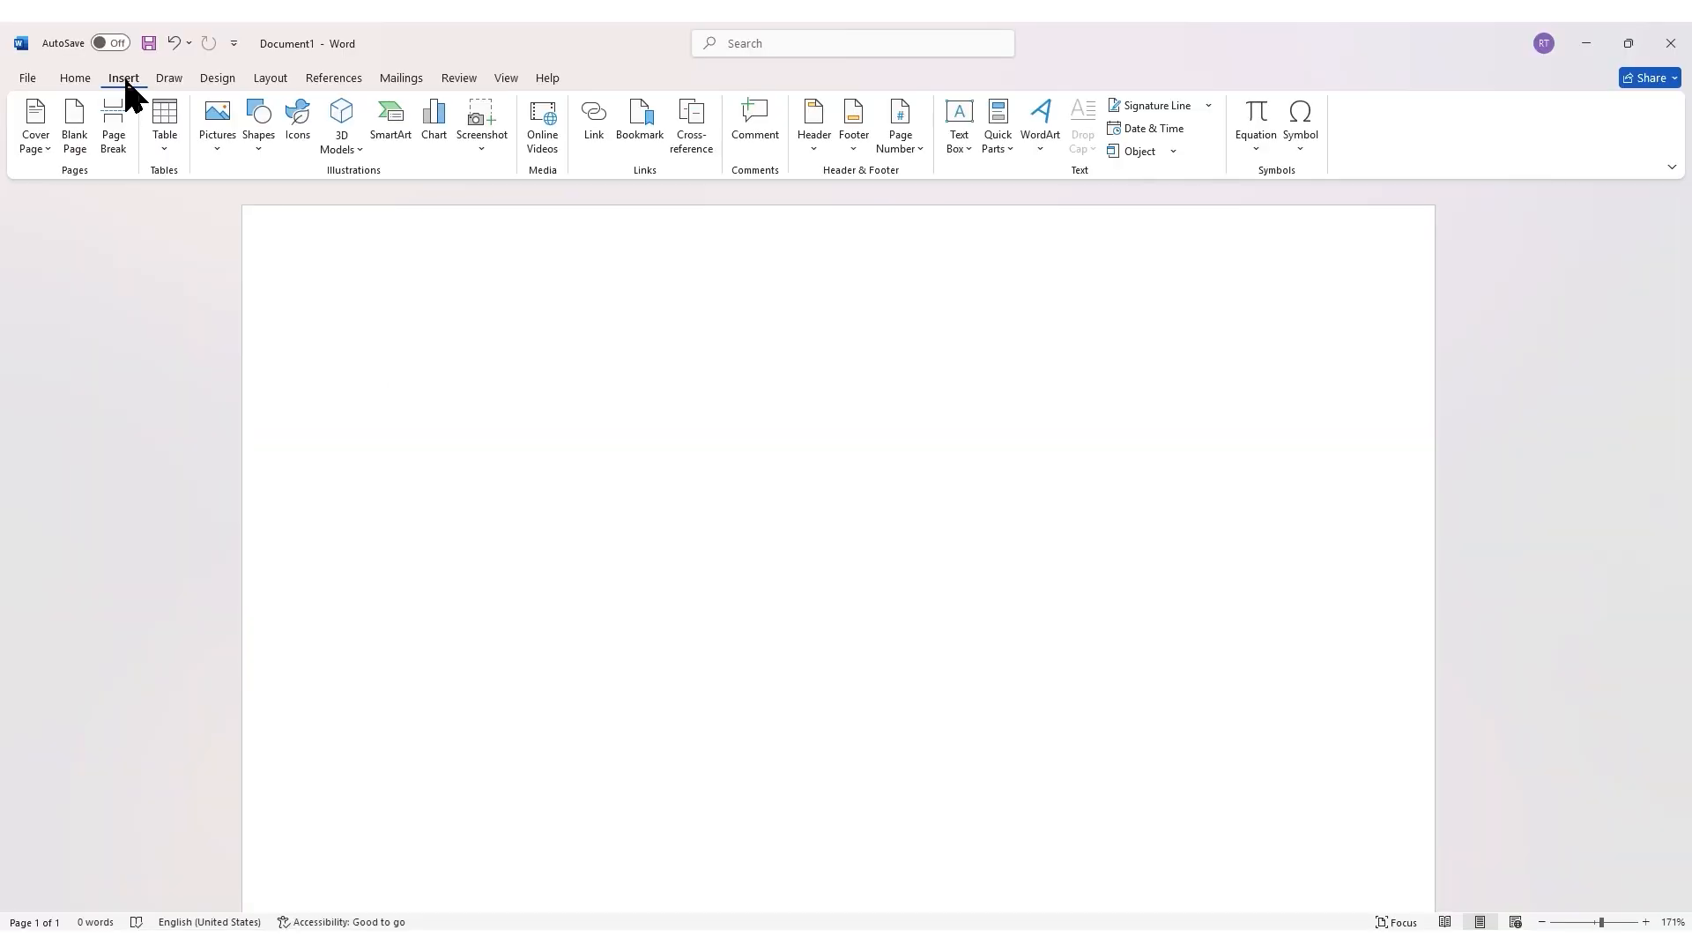
Step: Insert a 3x3 table from the table grid
click(172, 148)
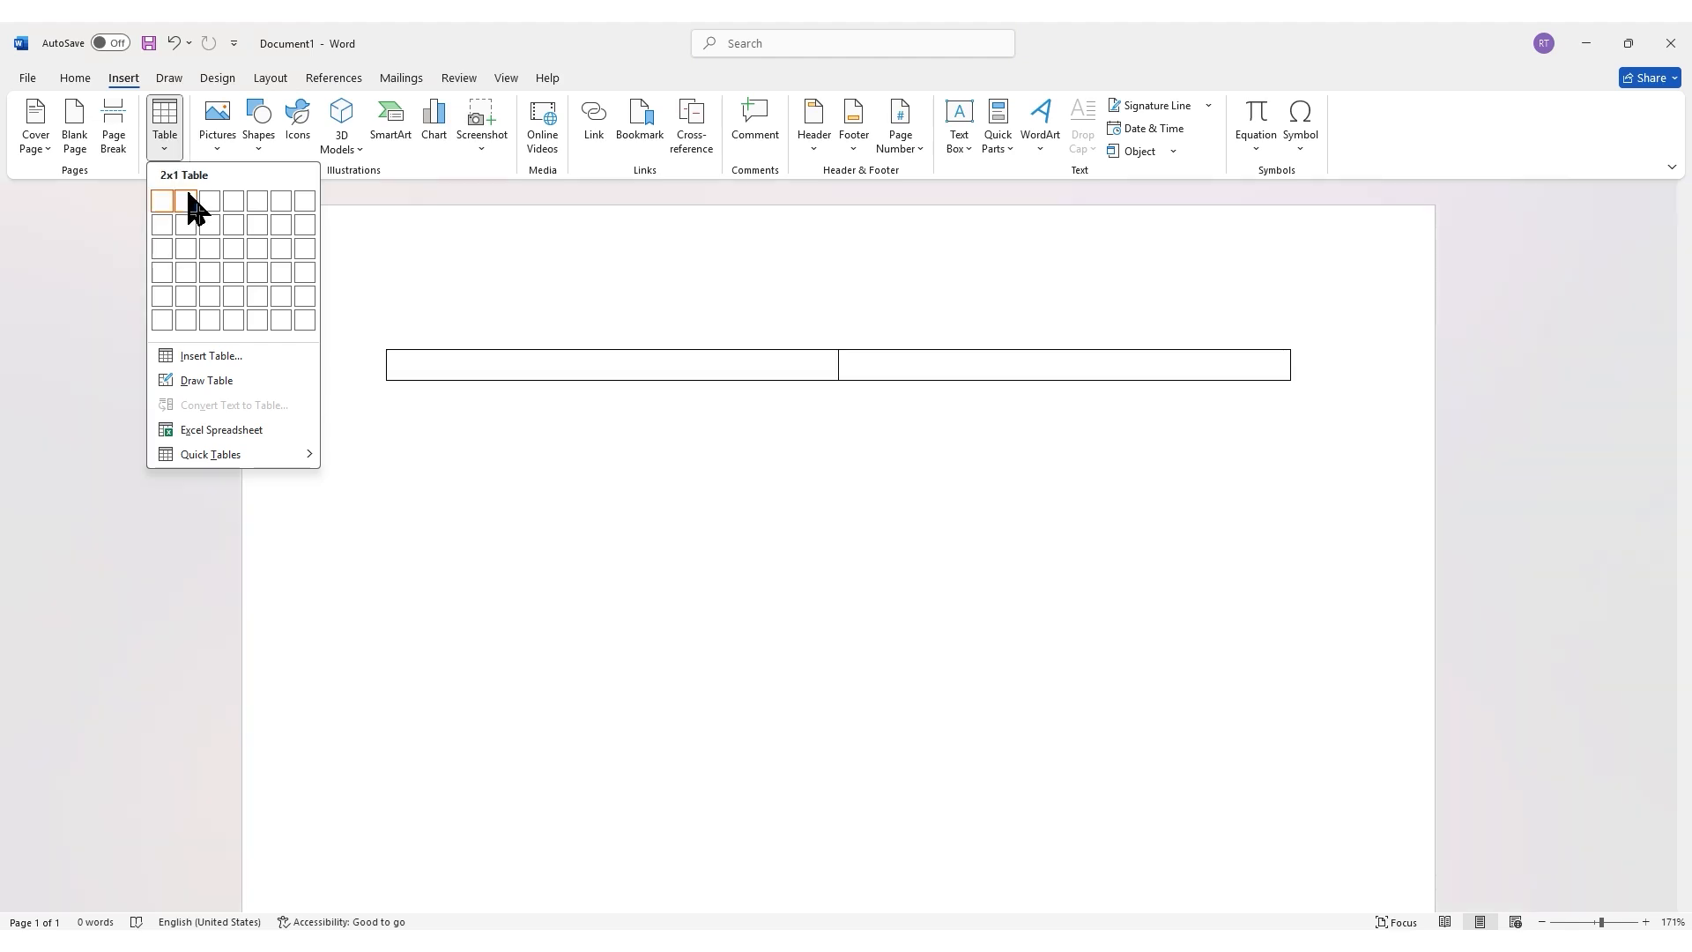
click(215, 259)
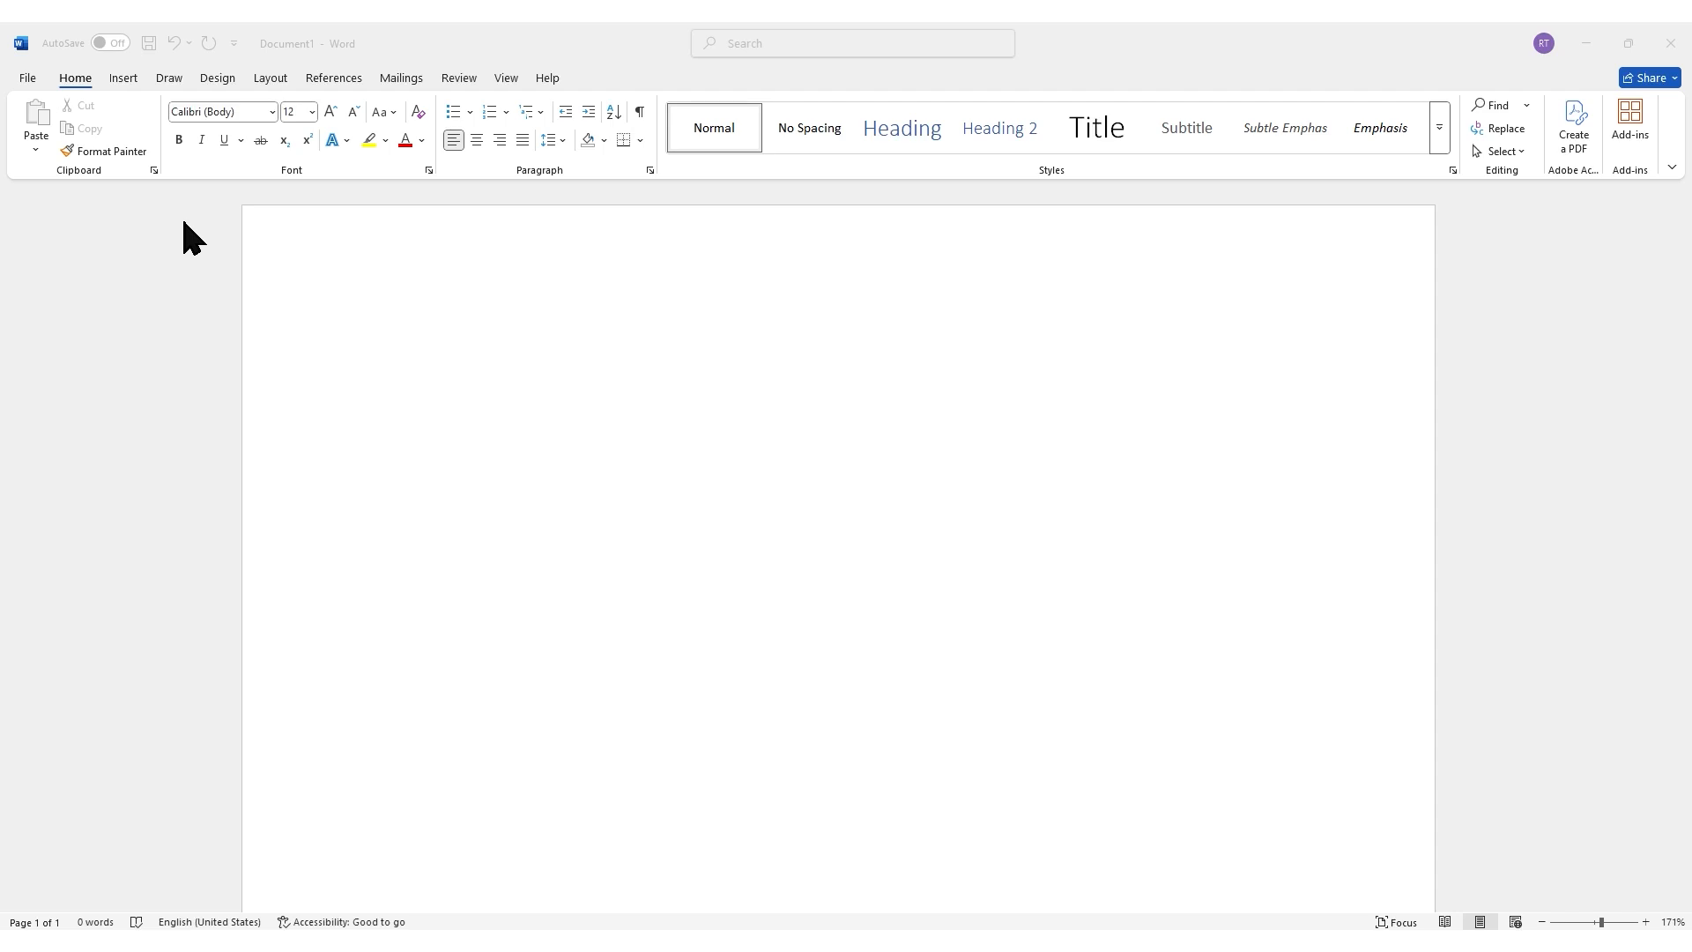
Step: Insert a table with 4 columns and 4 rows through the Insert Table dialog
click(133, 80)
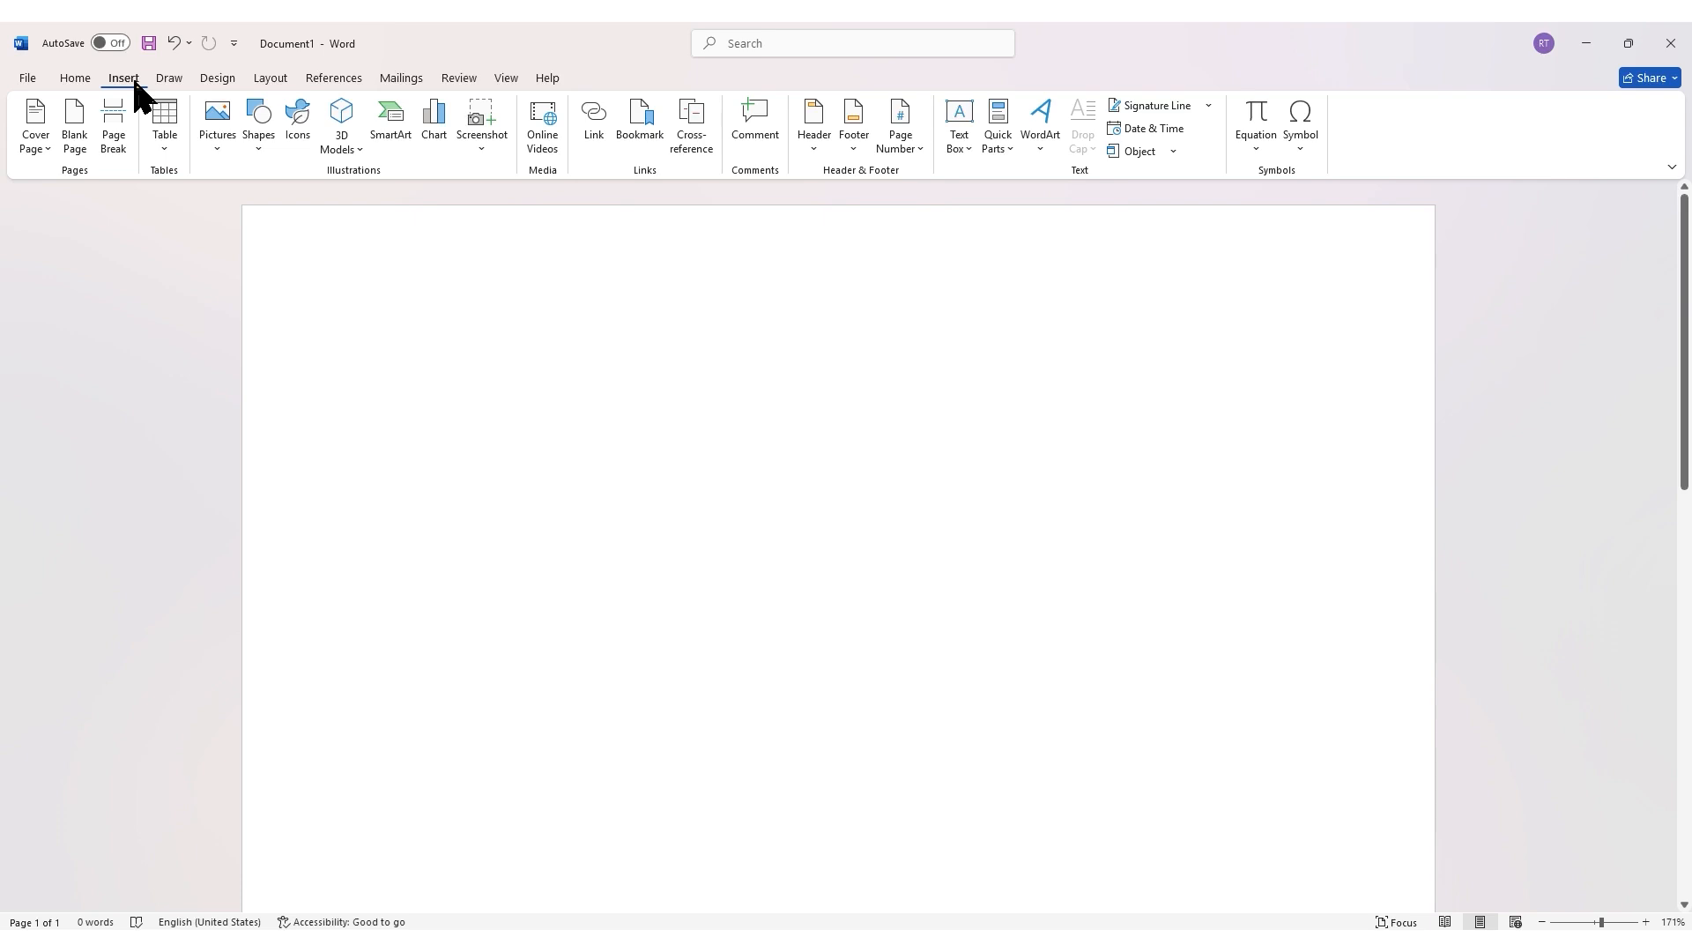
click(163, 152)
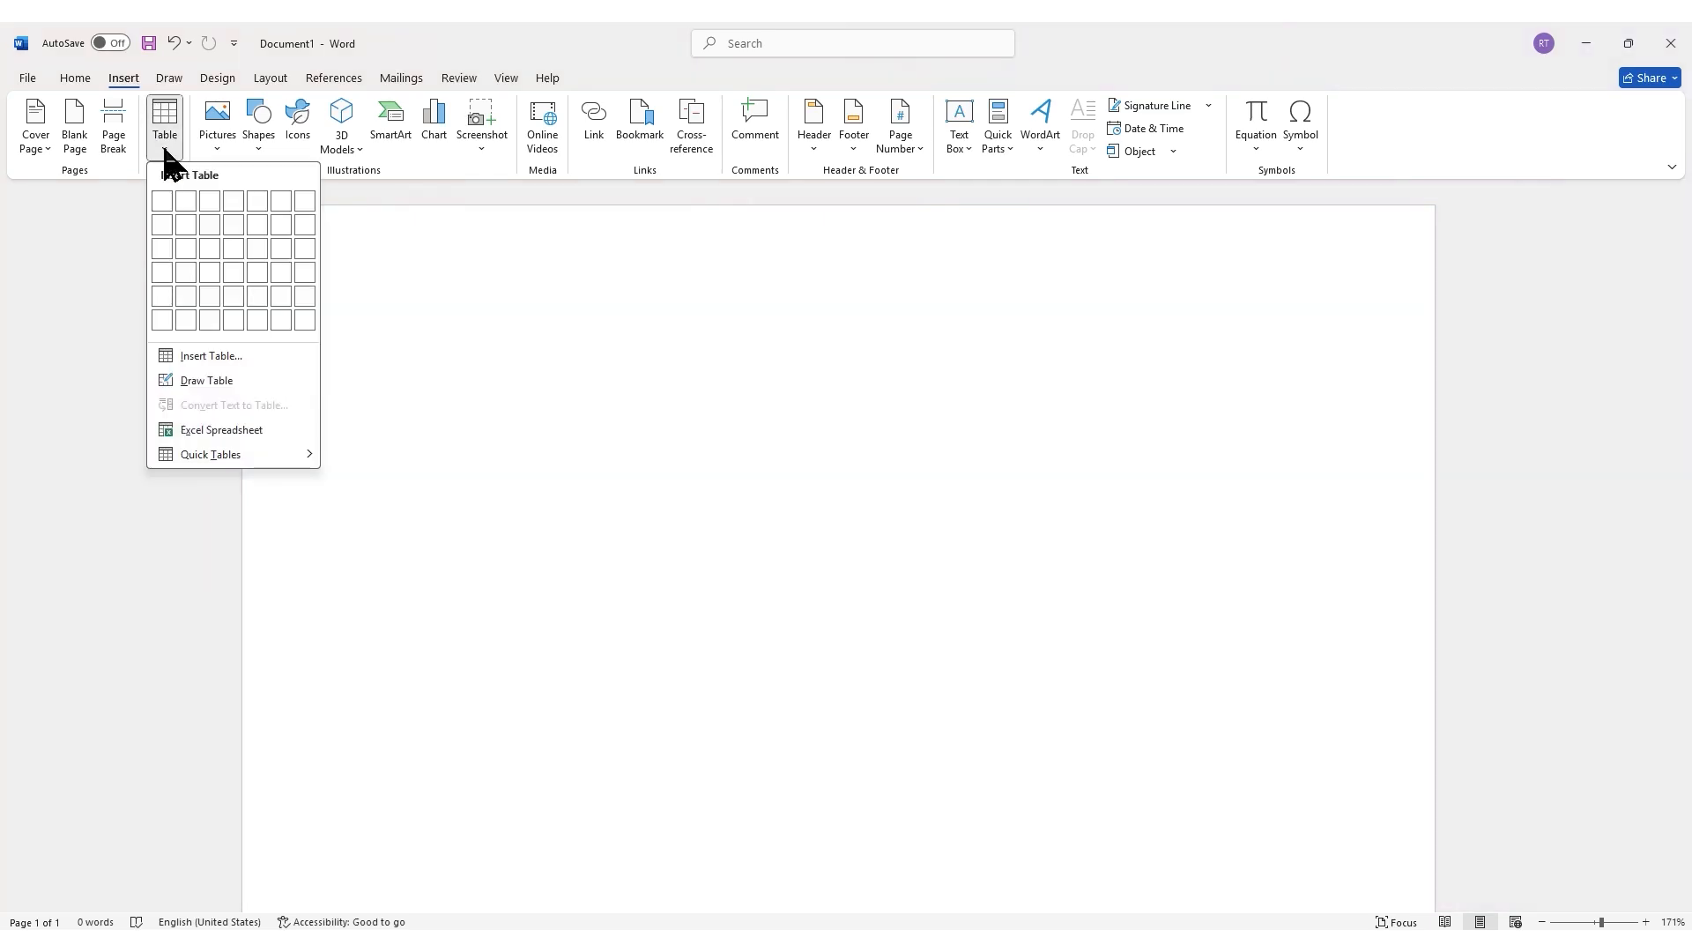
click(211, 356)
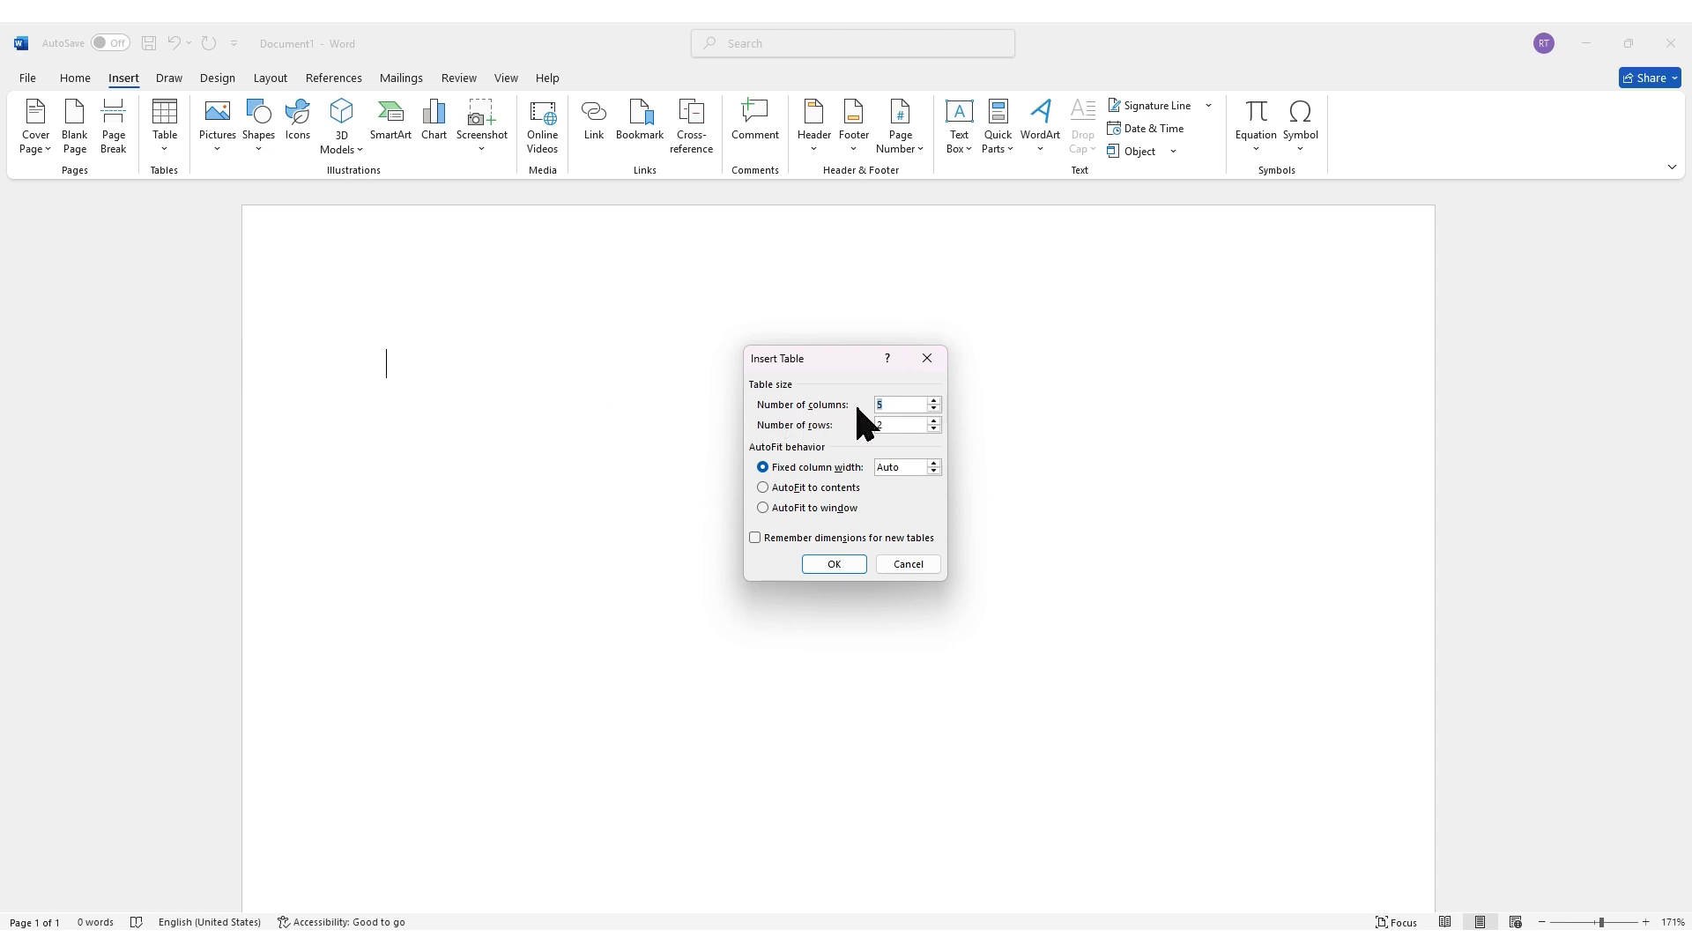
click(890, 410)
key(BackSpace)
text(4)
key(BackSpace)
text(4)
click(845, 567)
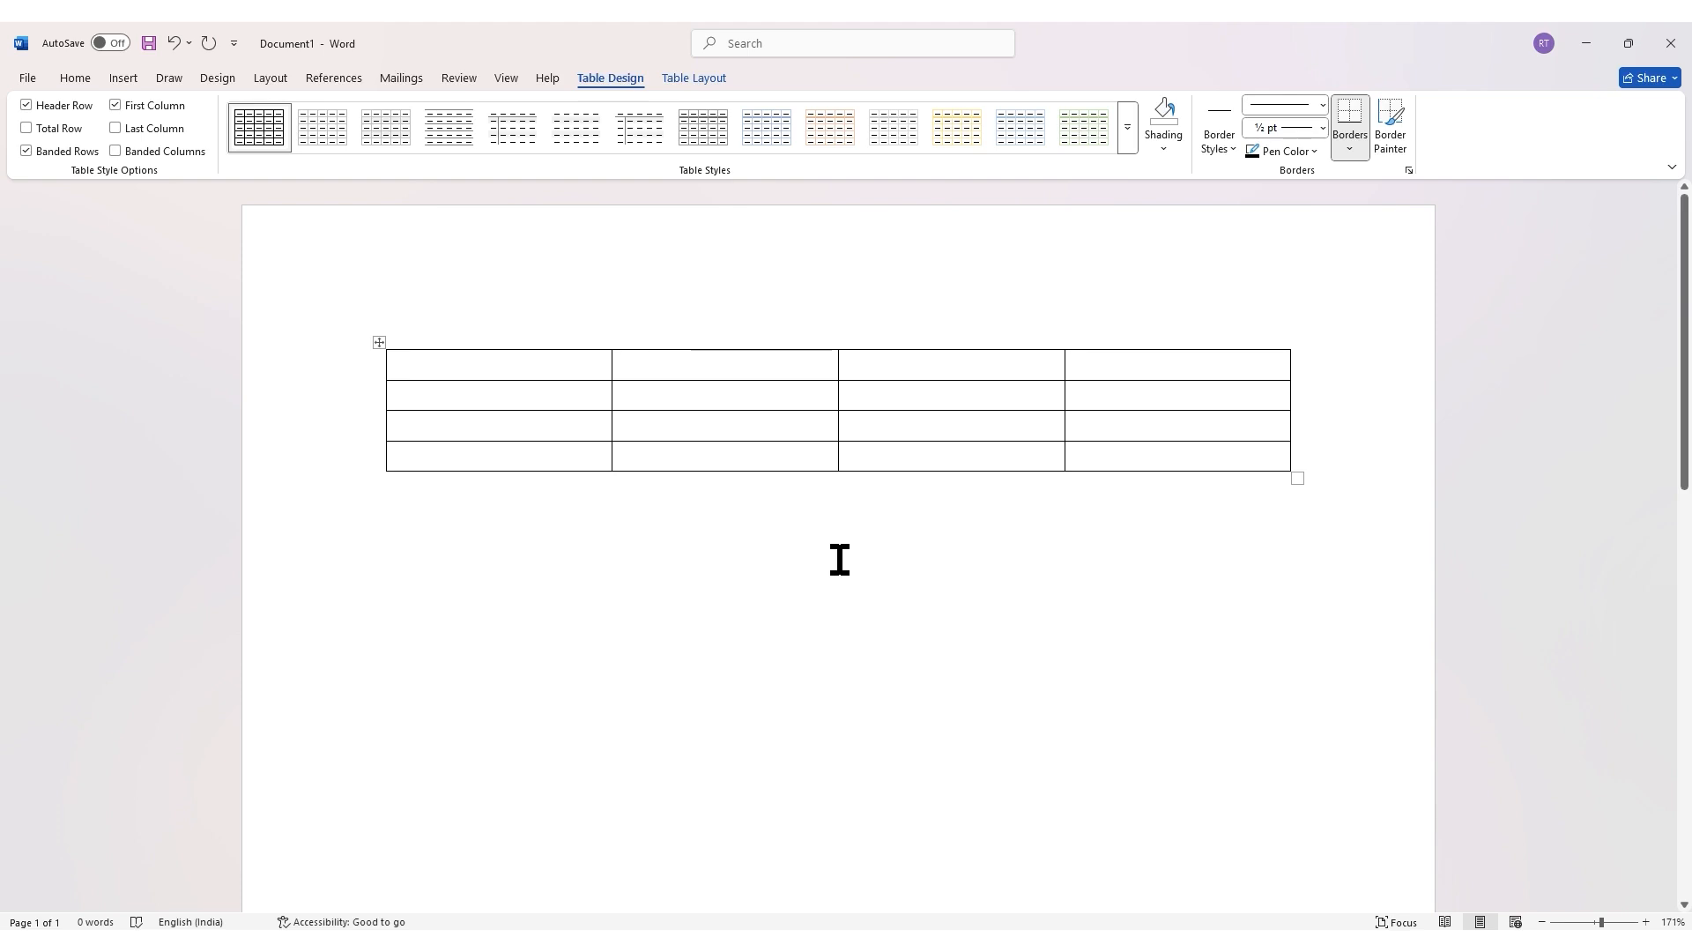
drag(690, 525, 537, 459)
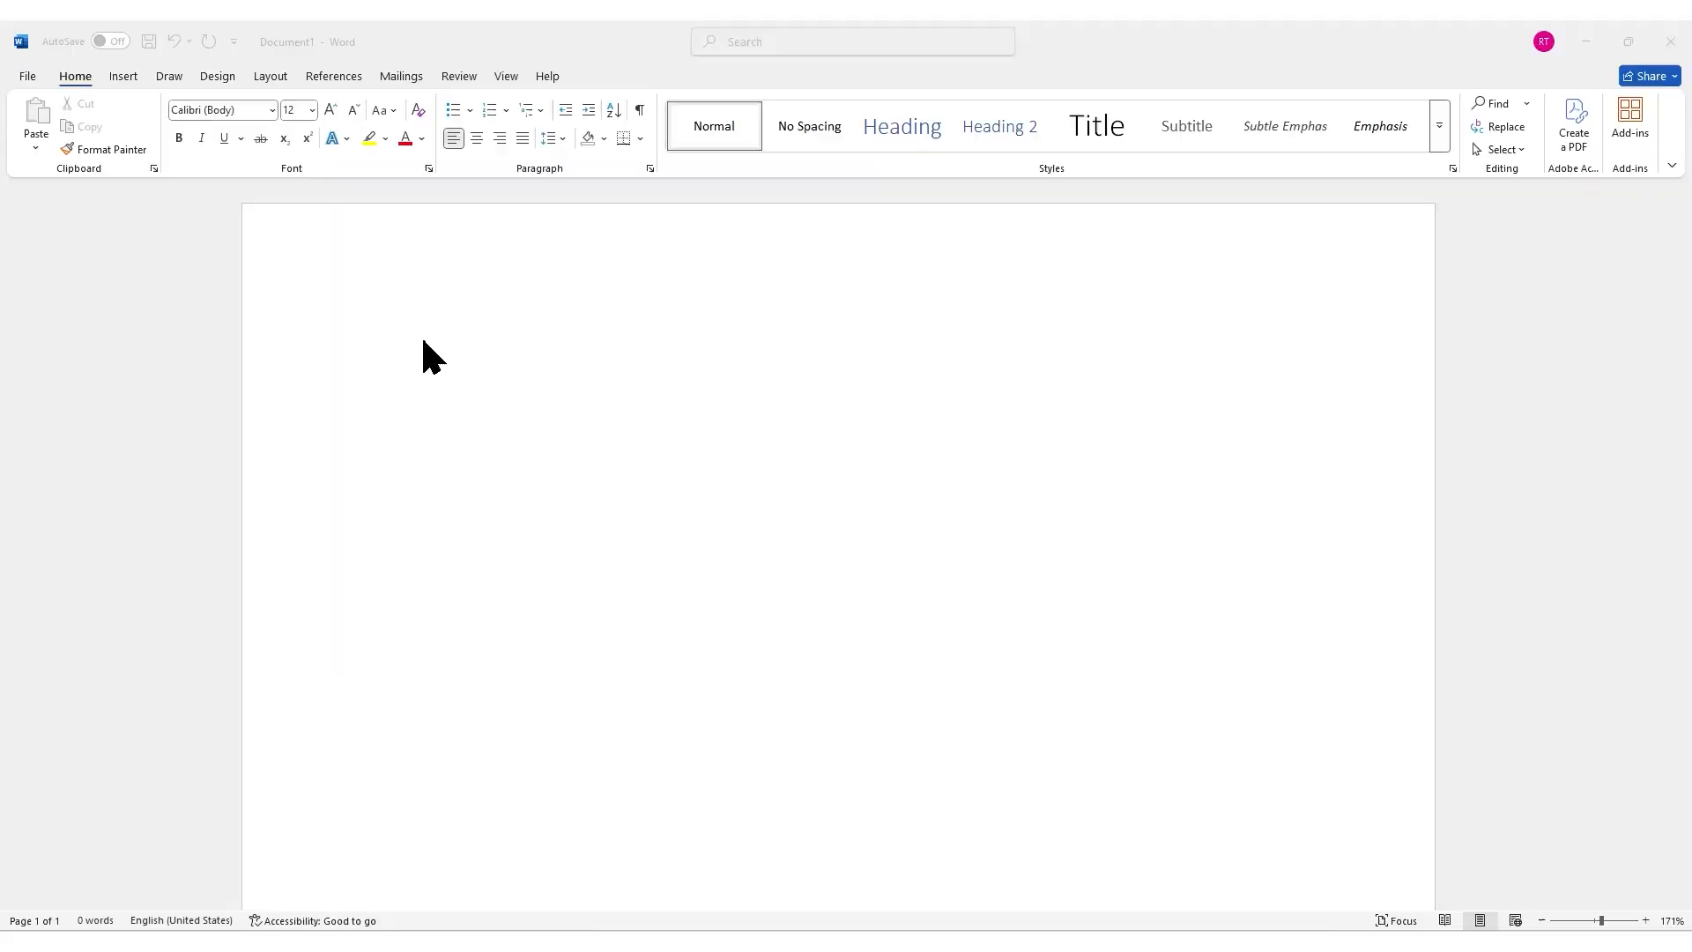
Step: Browse the Quick Tables gallery and insert the Calendar 1 and Tabular List quick tables
click(424, 342)
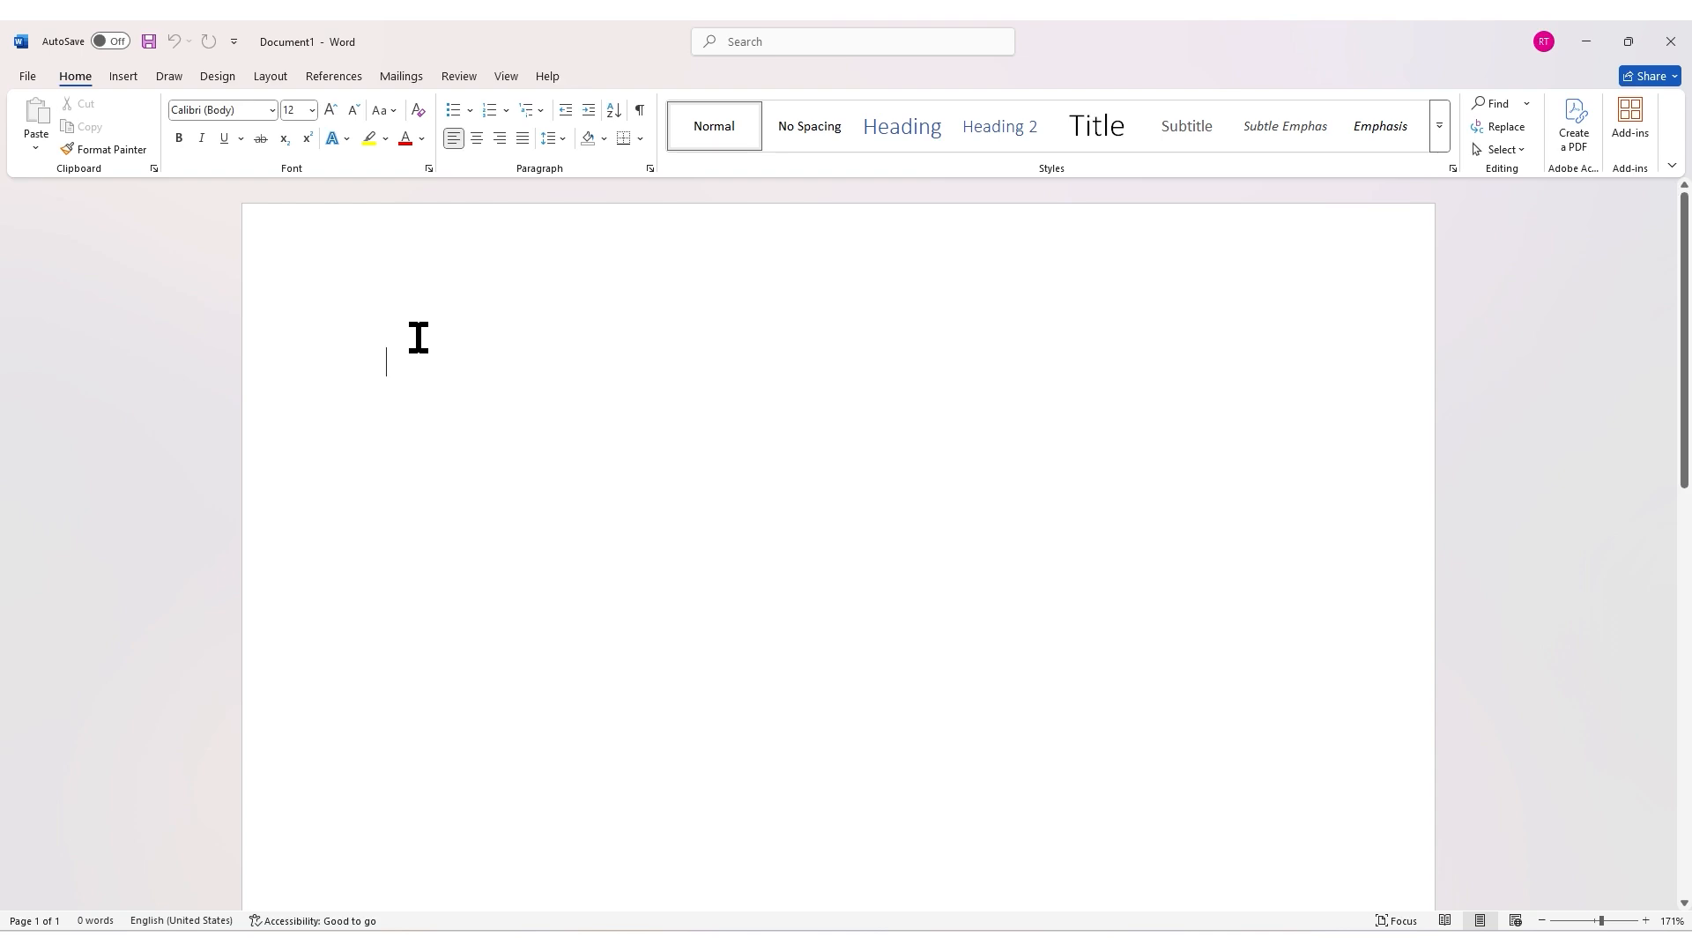
click(124, 76)
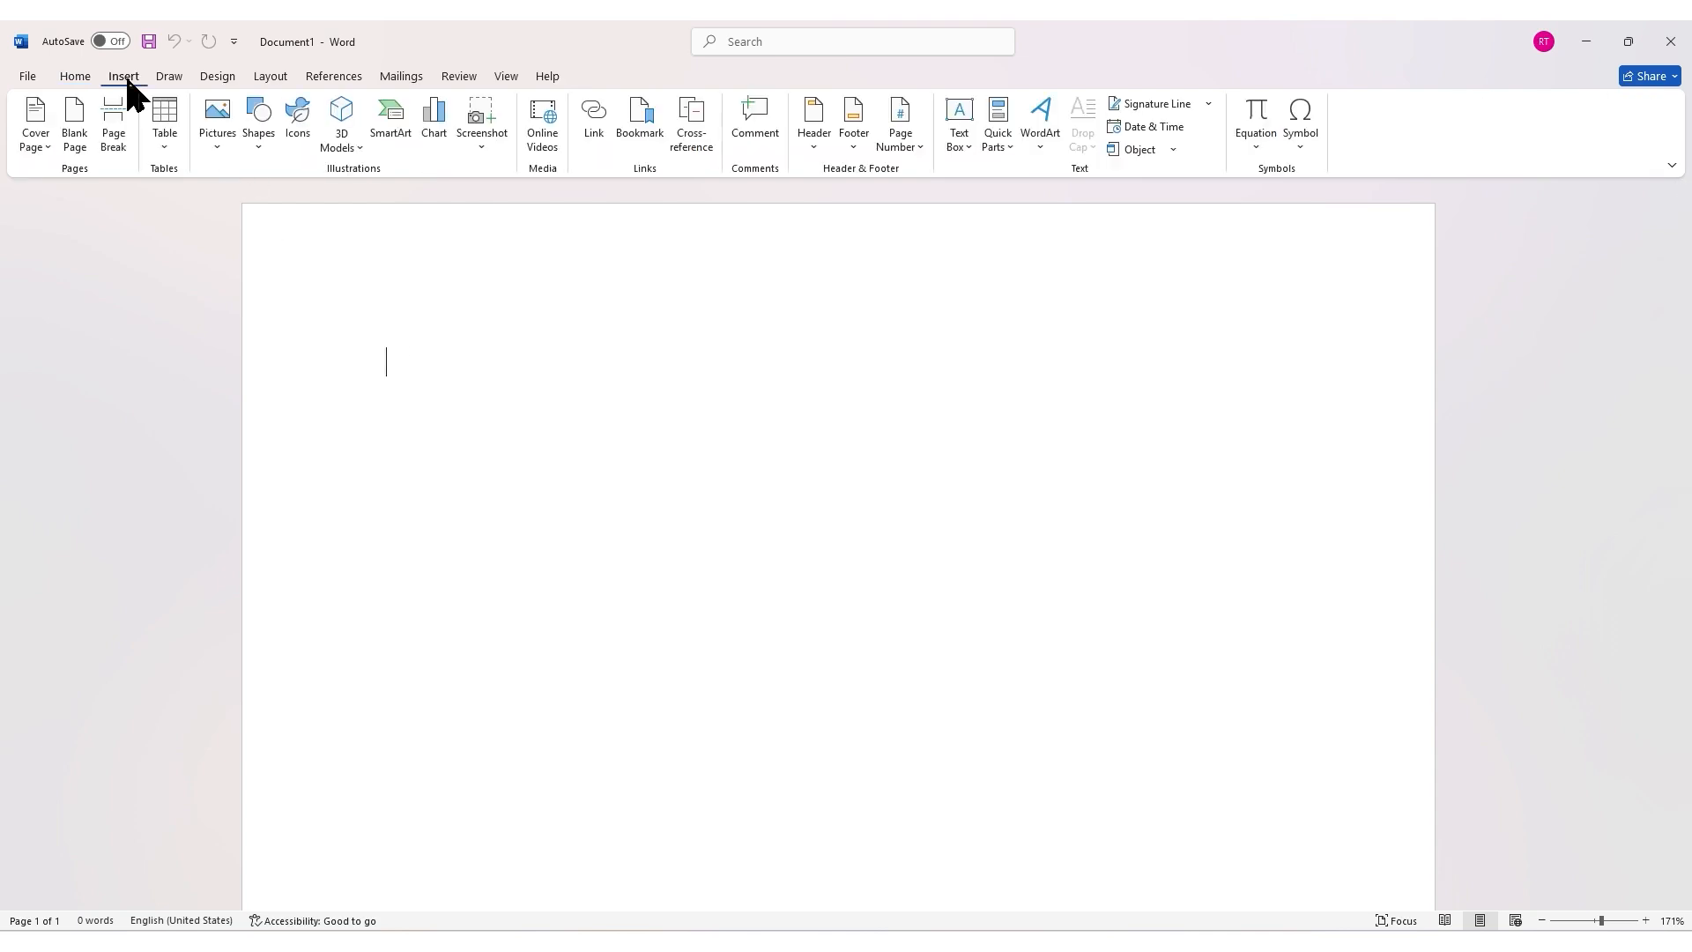
click(152, 141)
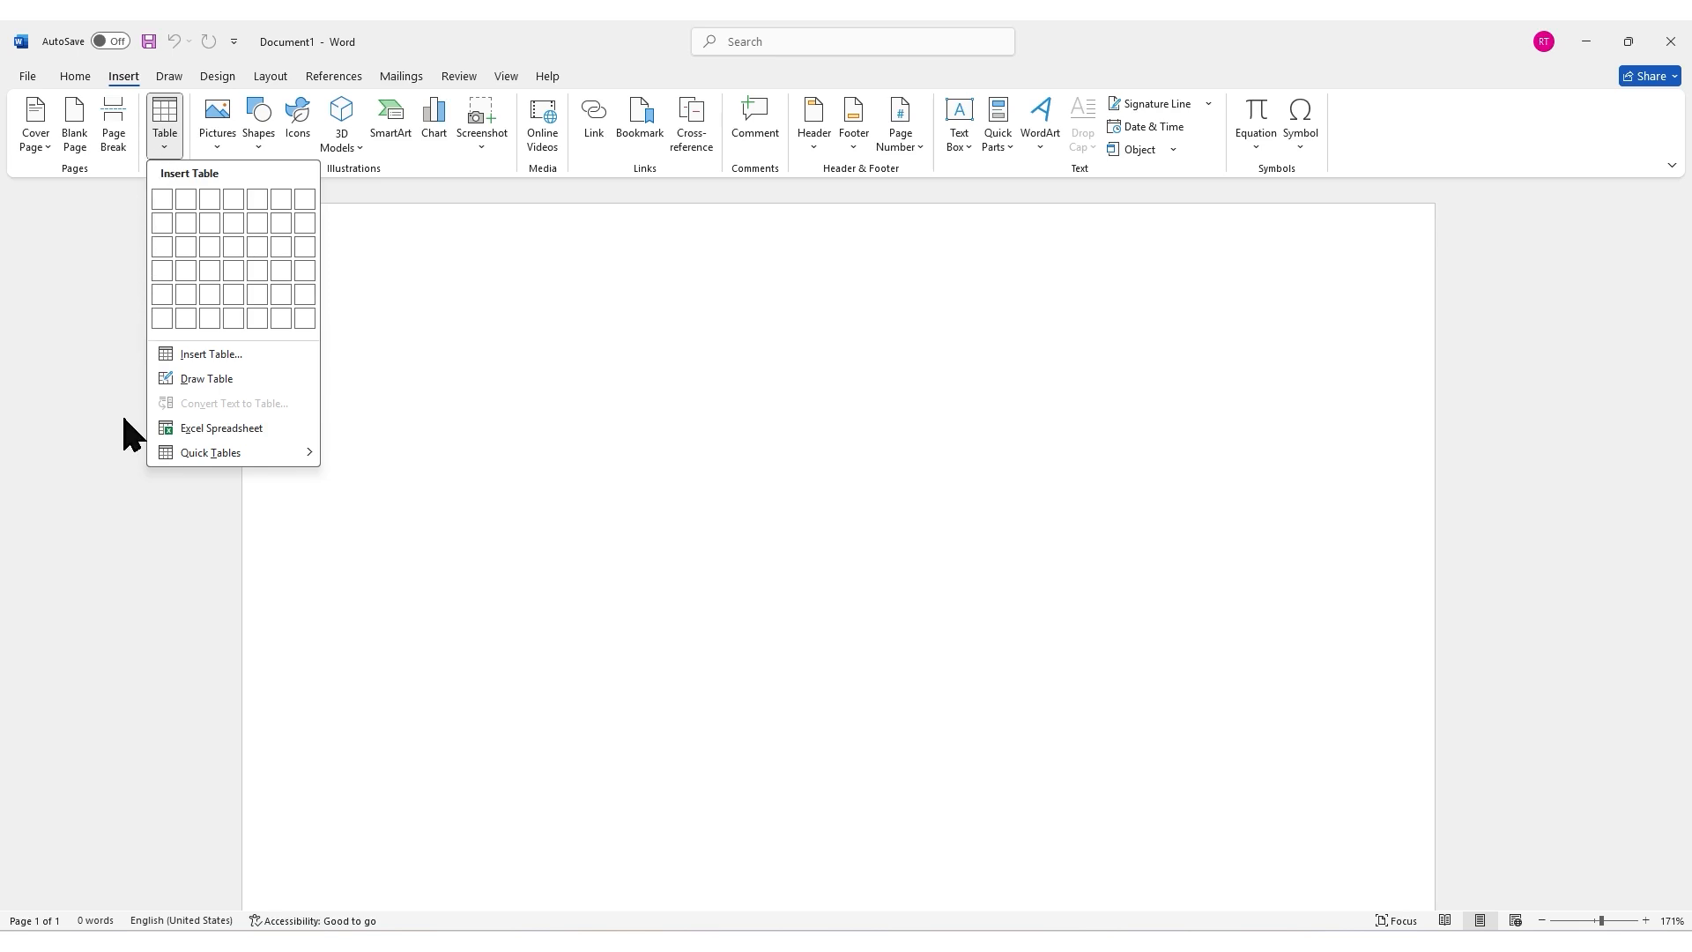
mouse_move(180, 455)
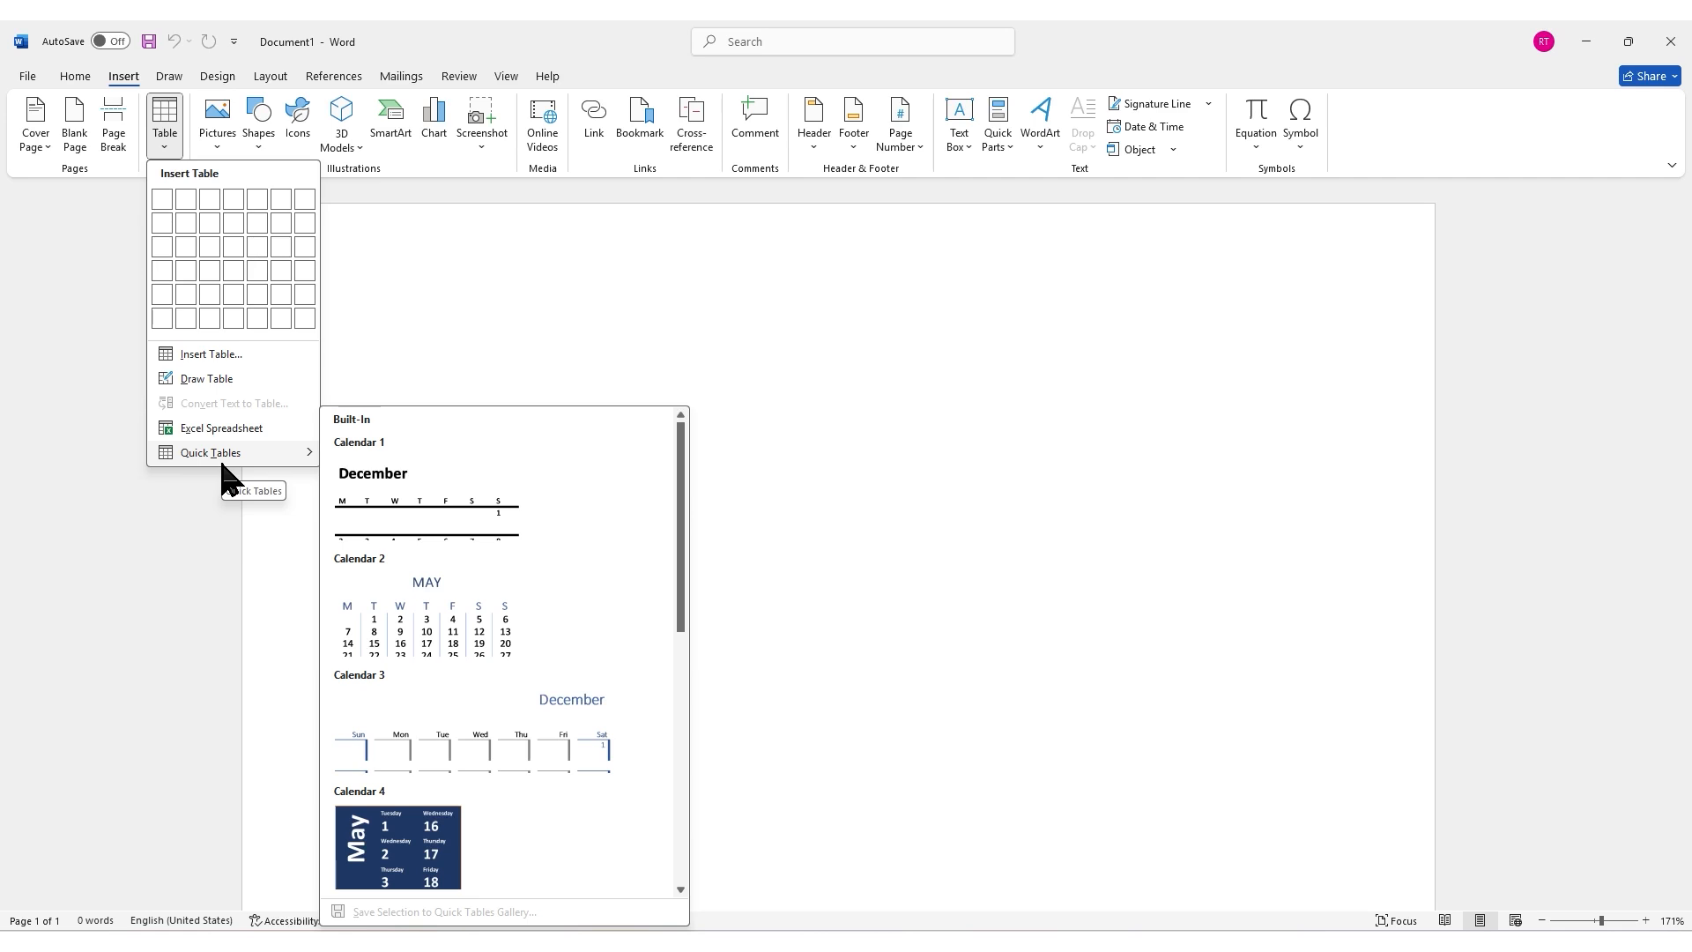
scroll(605, 520, down, 6)
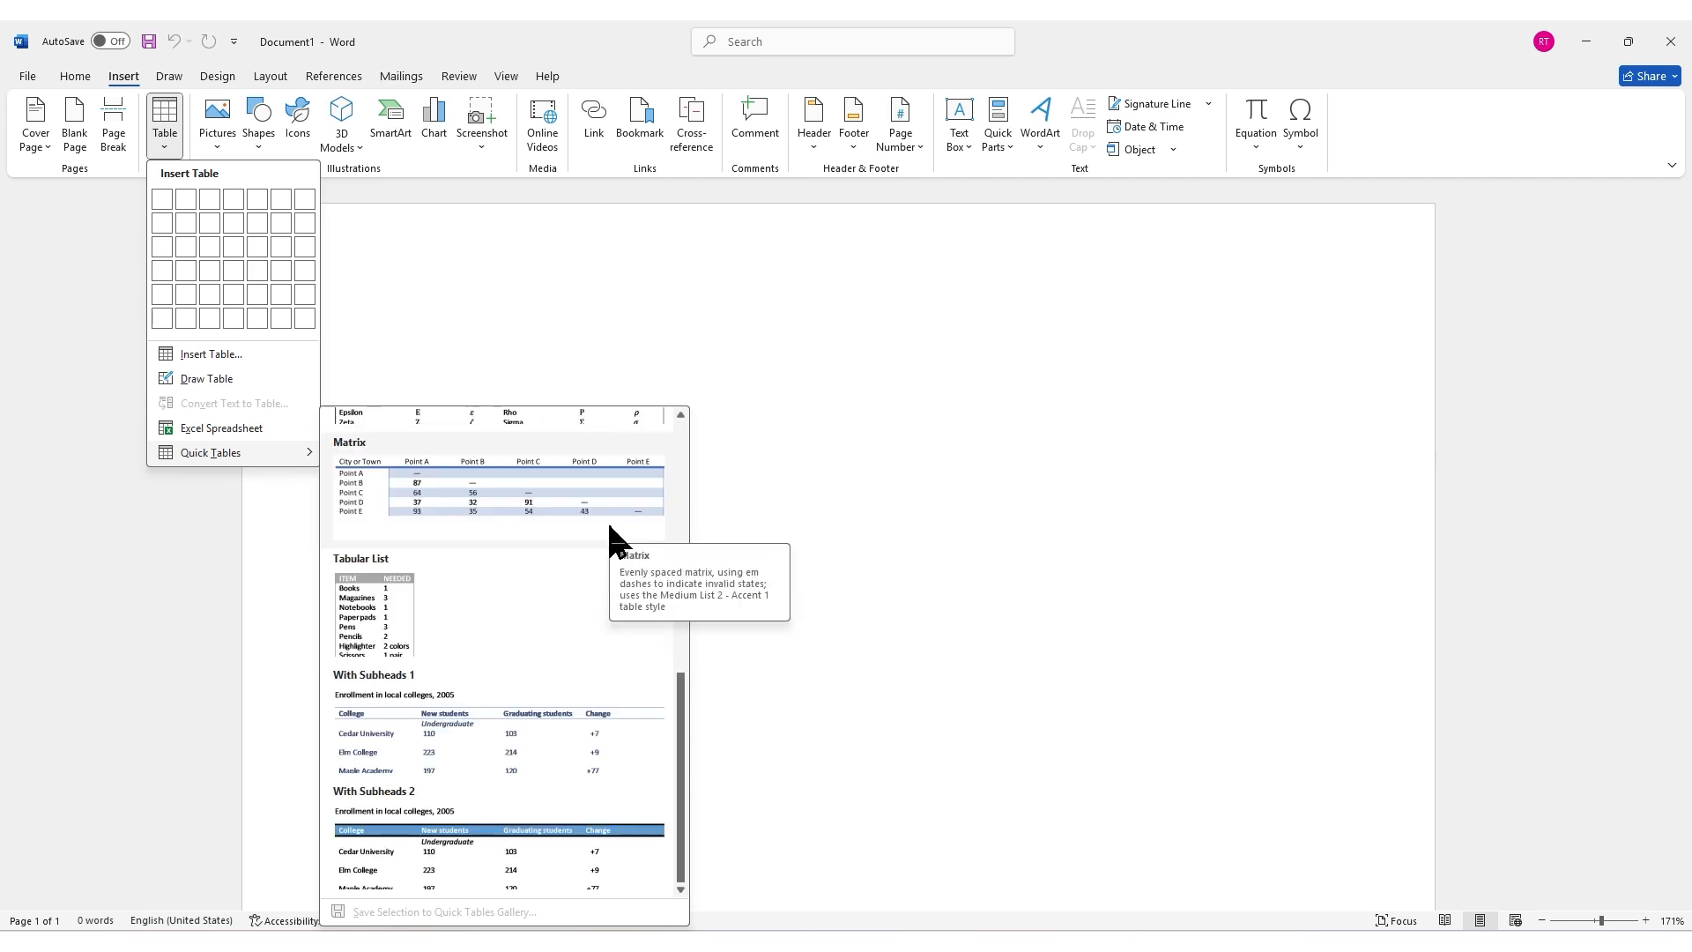
scroll(610, 528, up, 6)
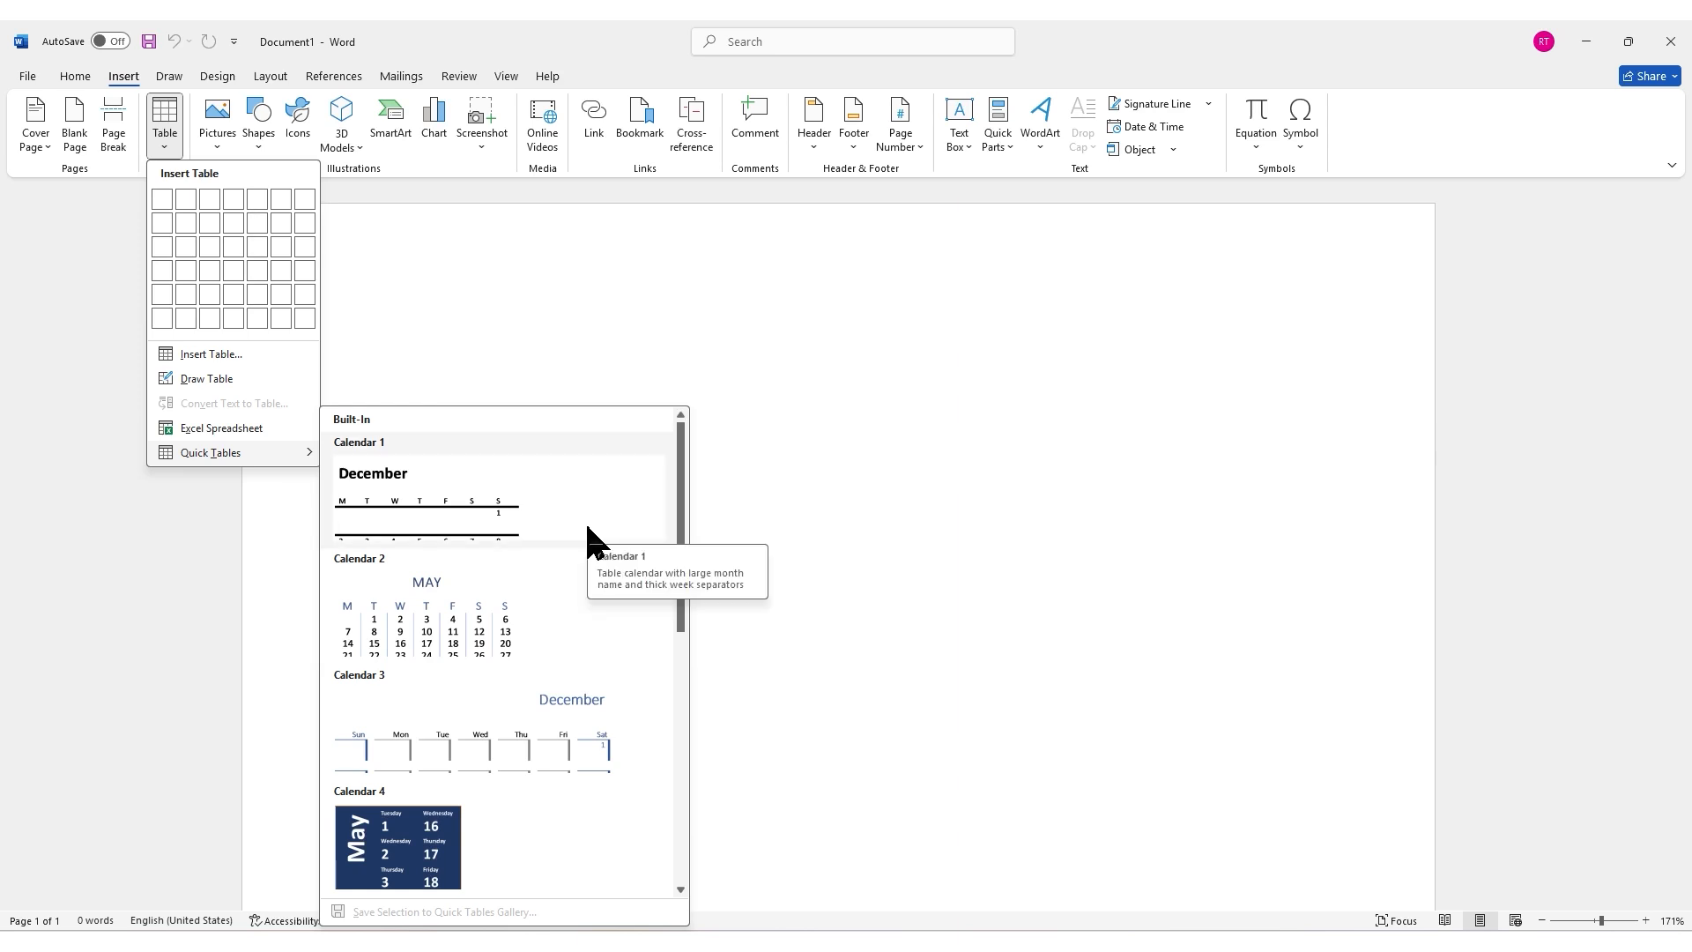
click(585, 520)
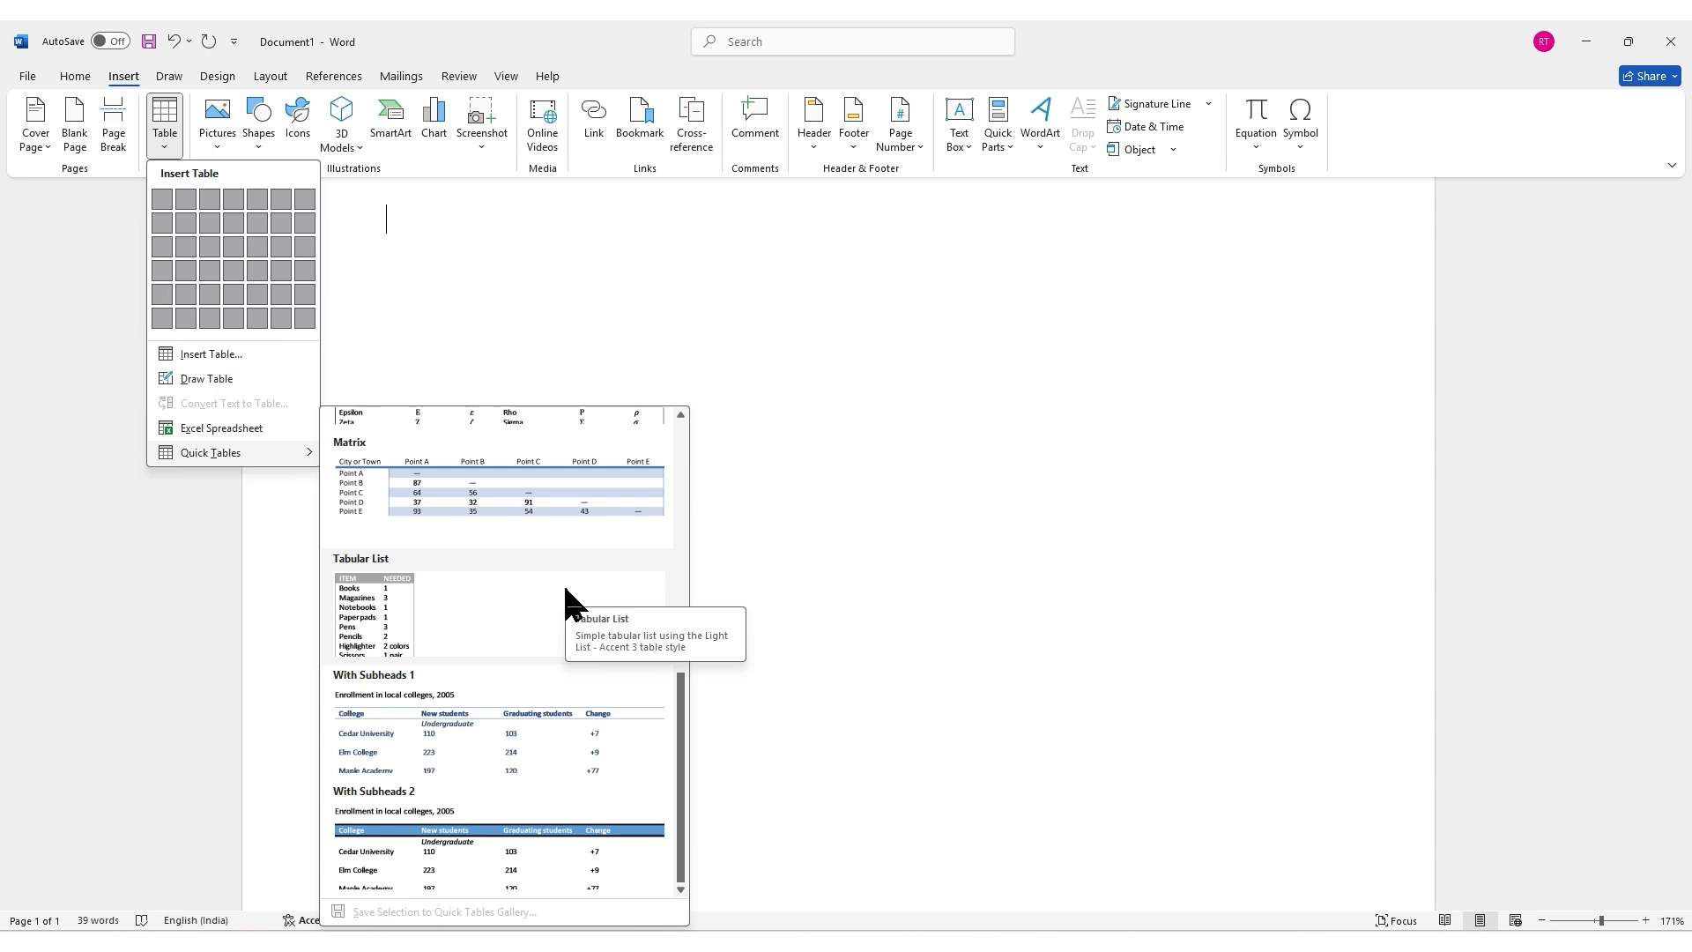
click(566, 588)
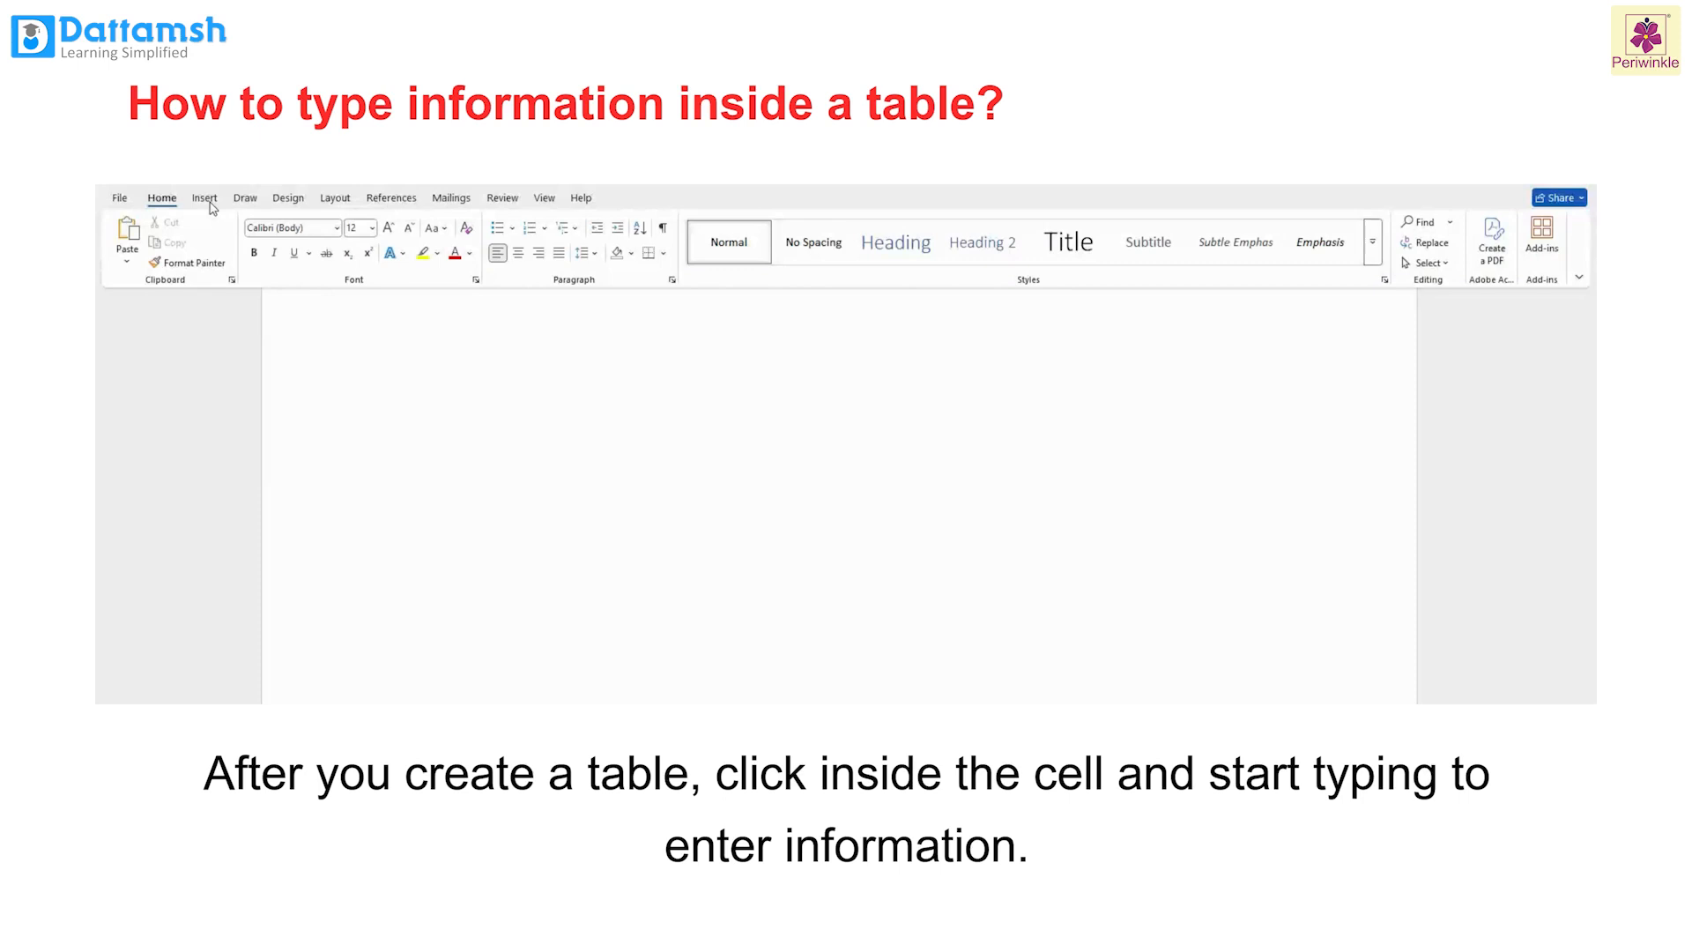
Step: Insert a table with 3 columns and 4 rows from the table grid
click(205, 198)
click(241, 238)
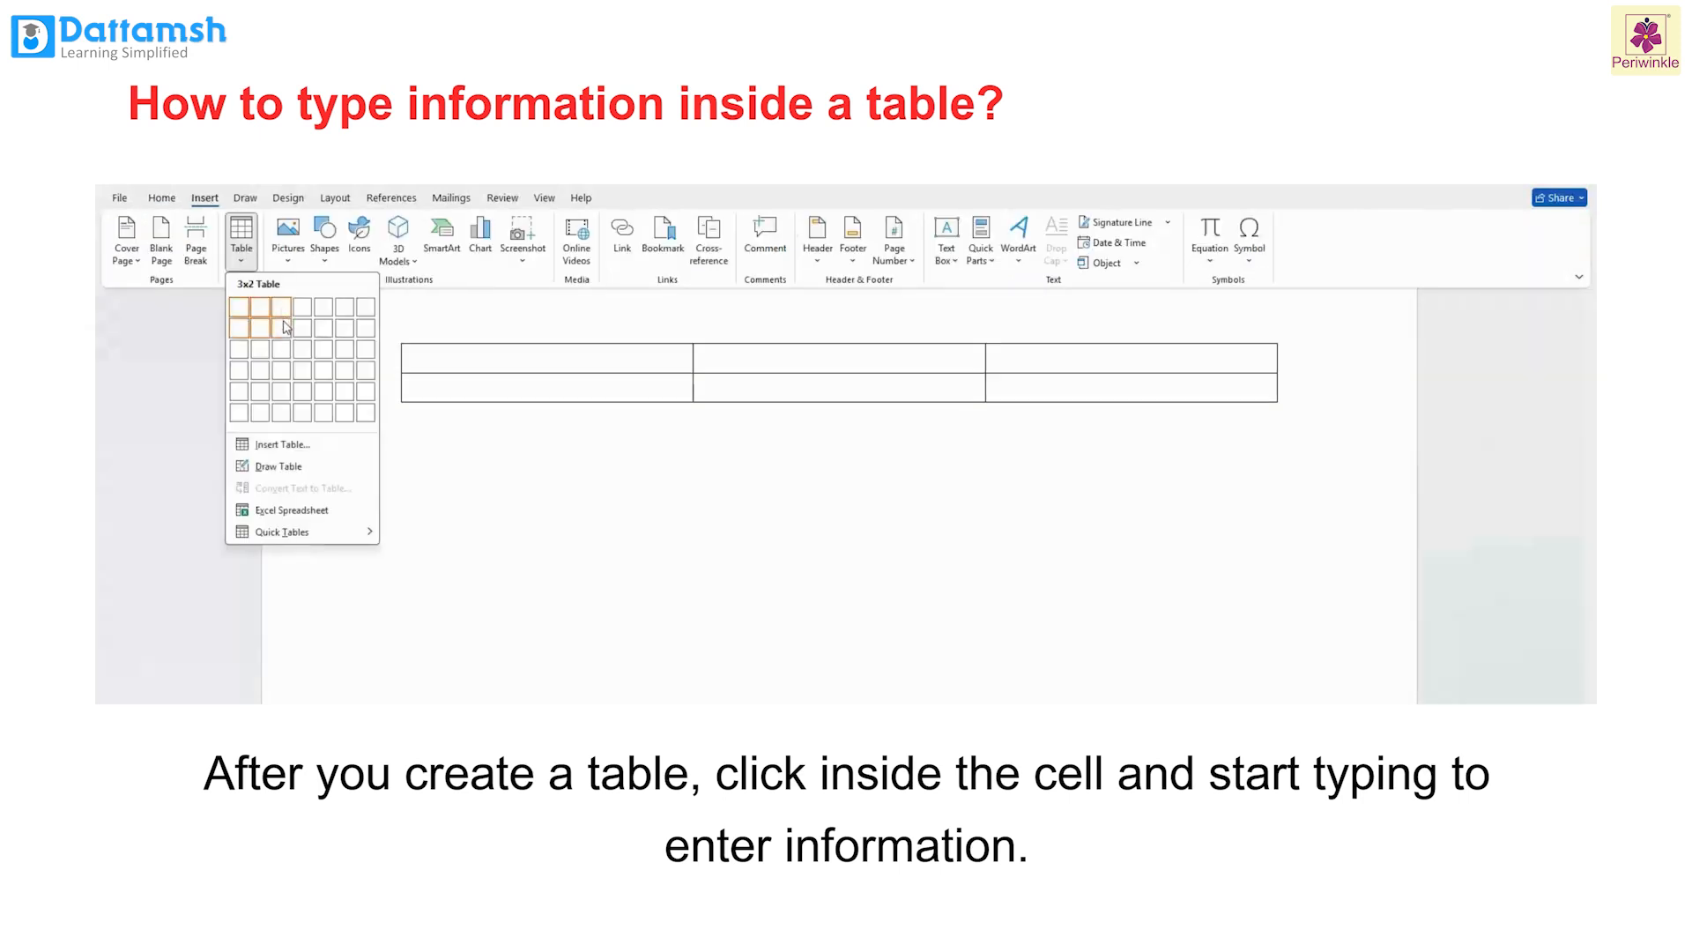
click(282, 370)
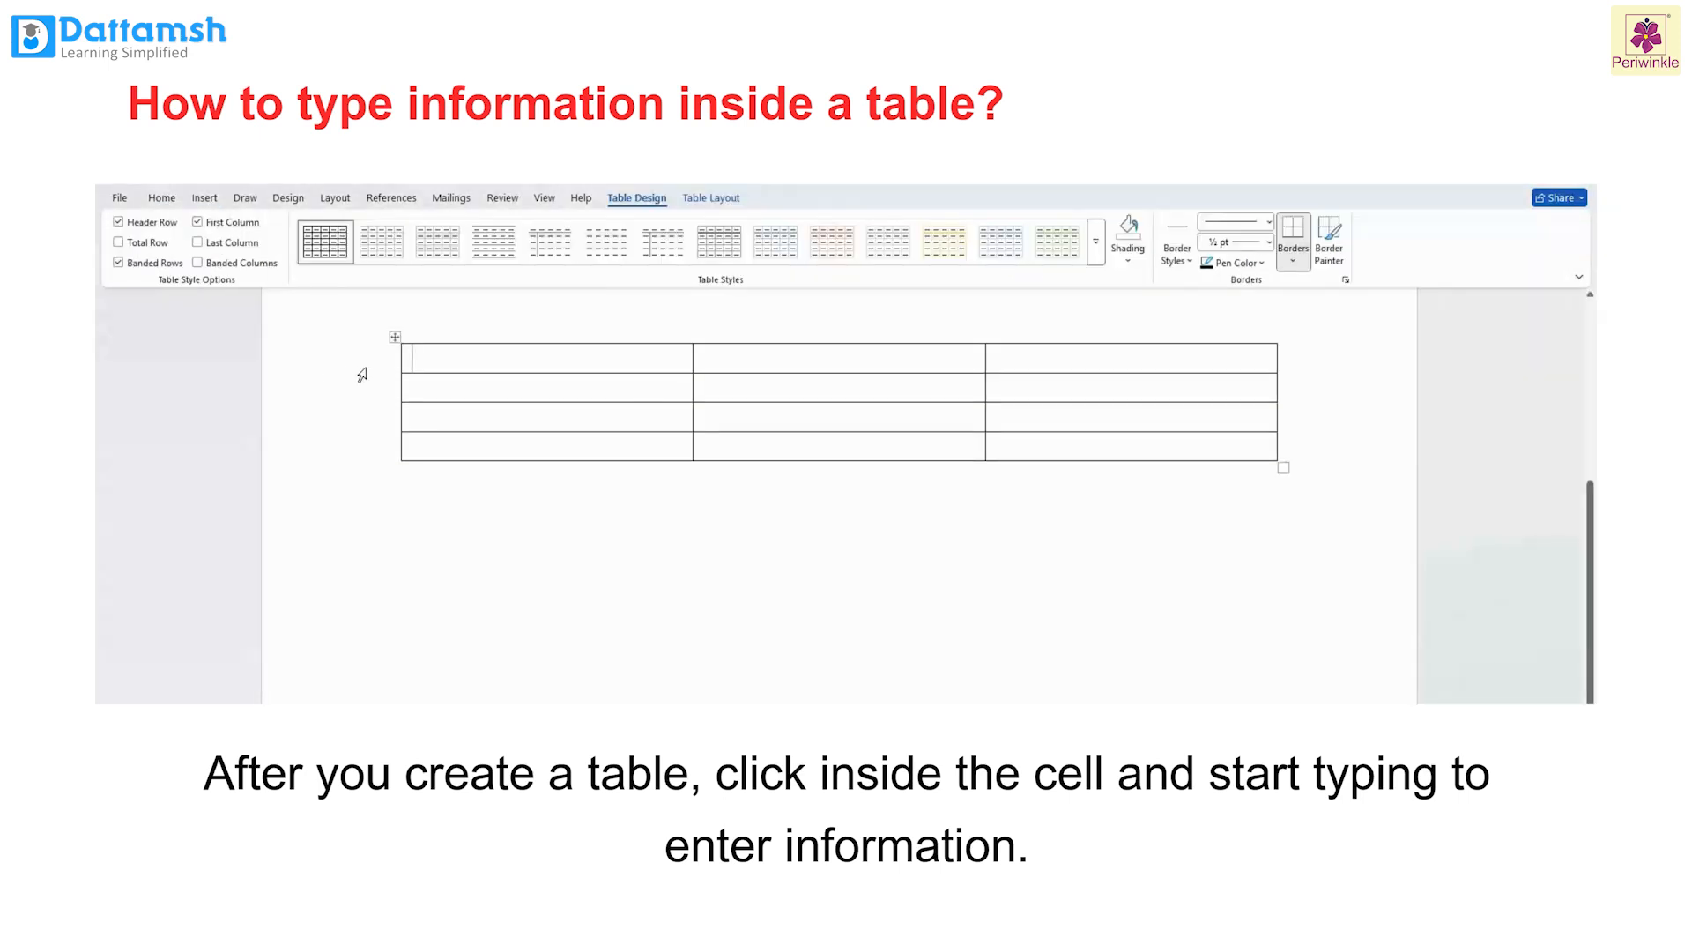
Step: Type Cell A in the first cell and Cell B in the cell beside it
text(Cell A)
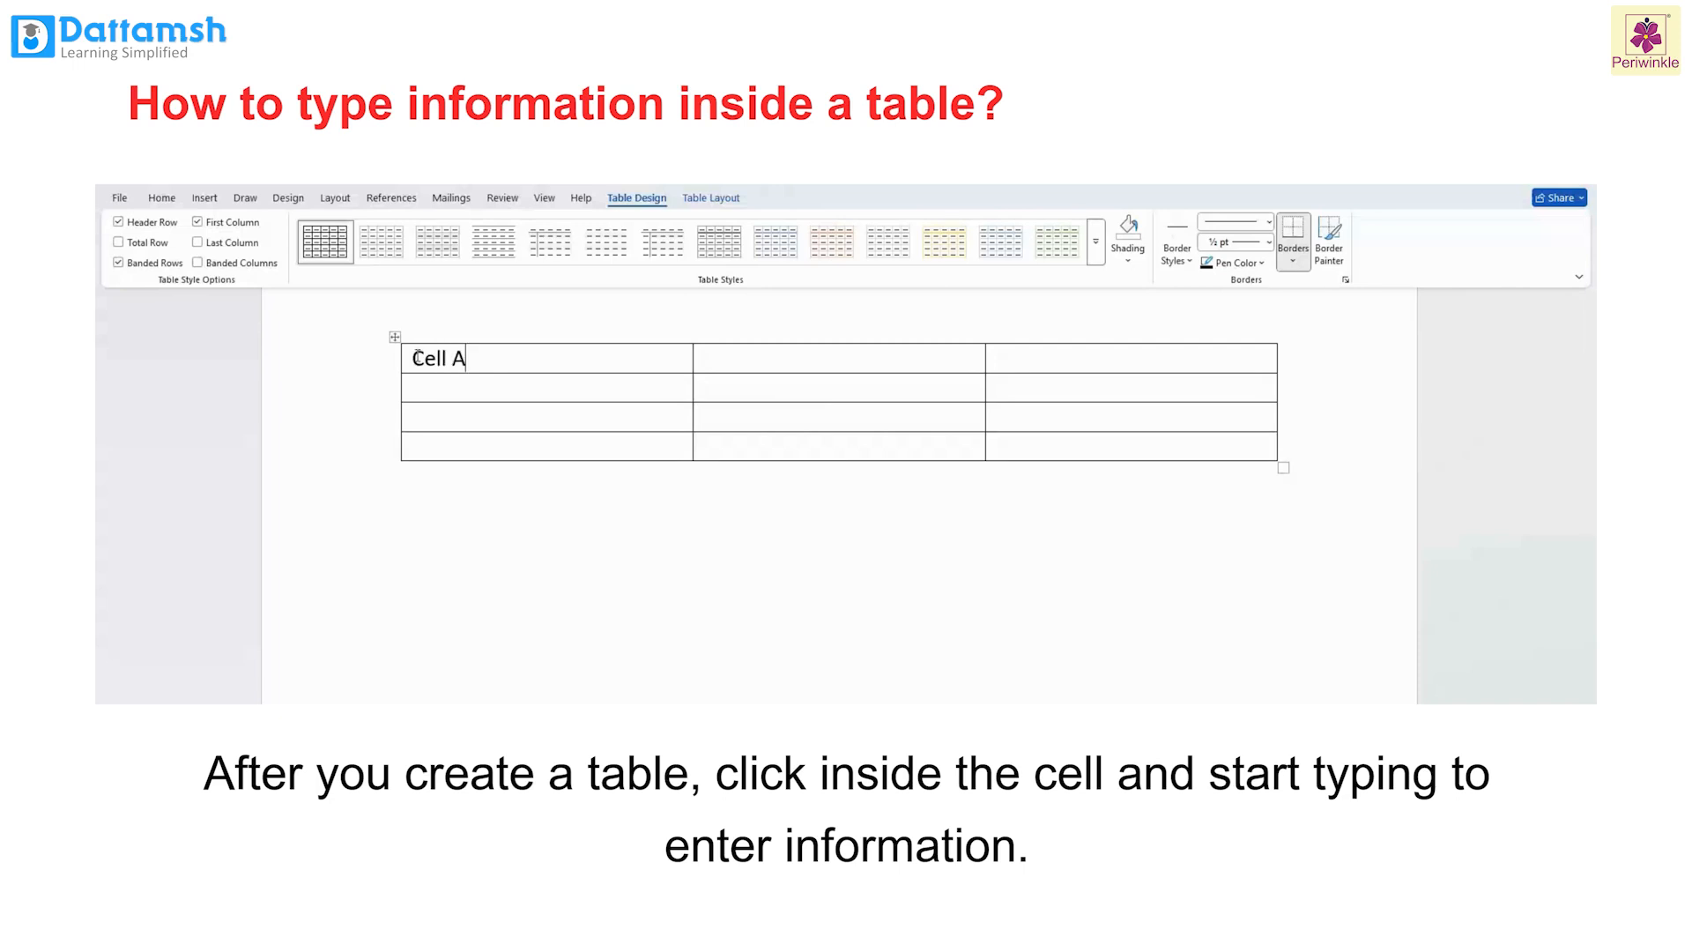
key(Tab)
text(Cell B)
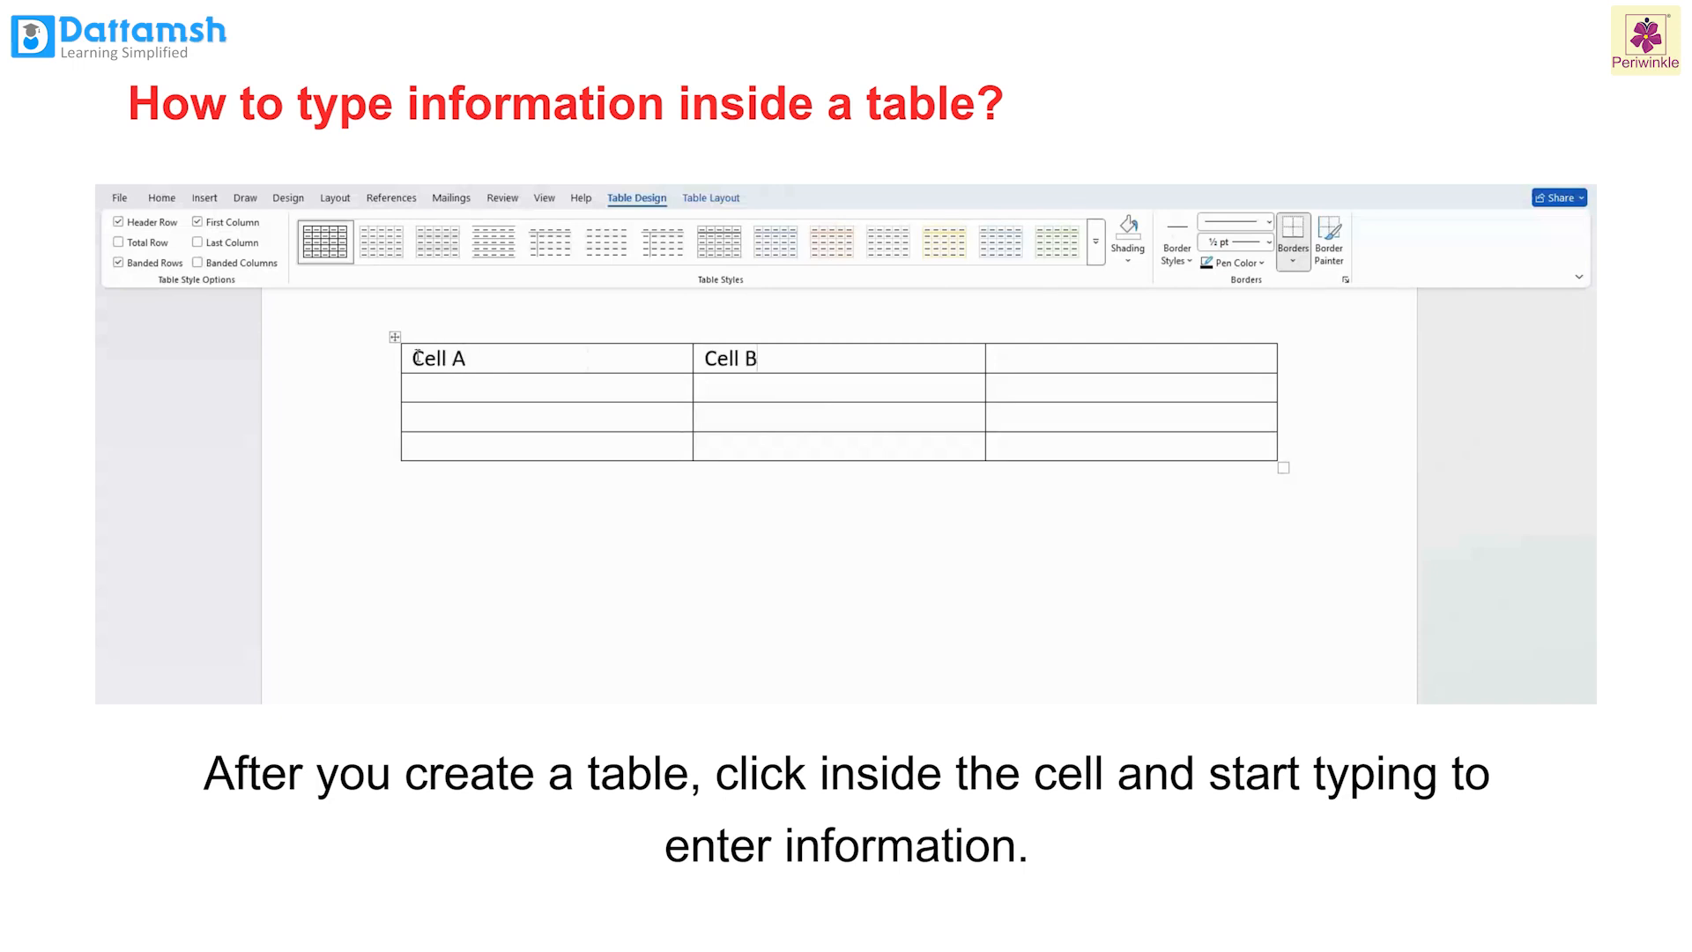
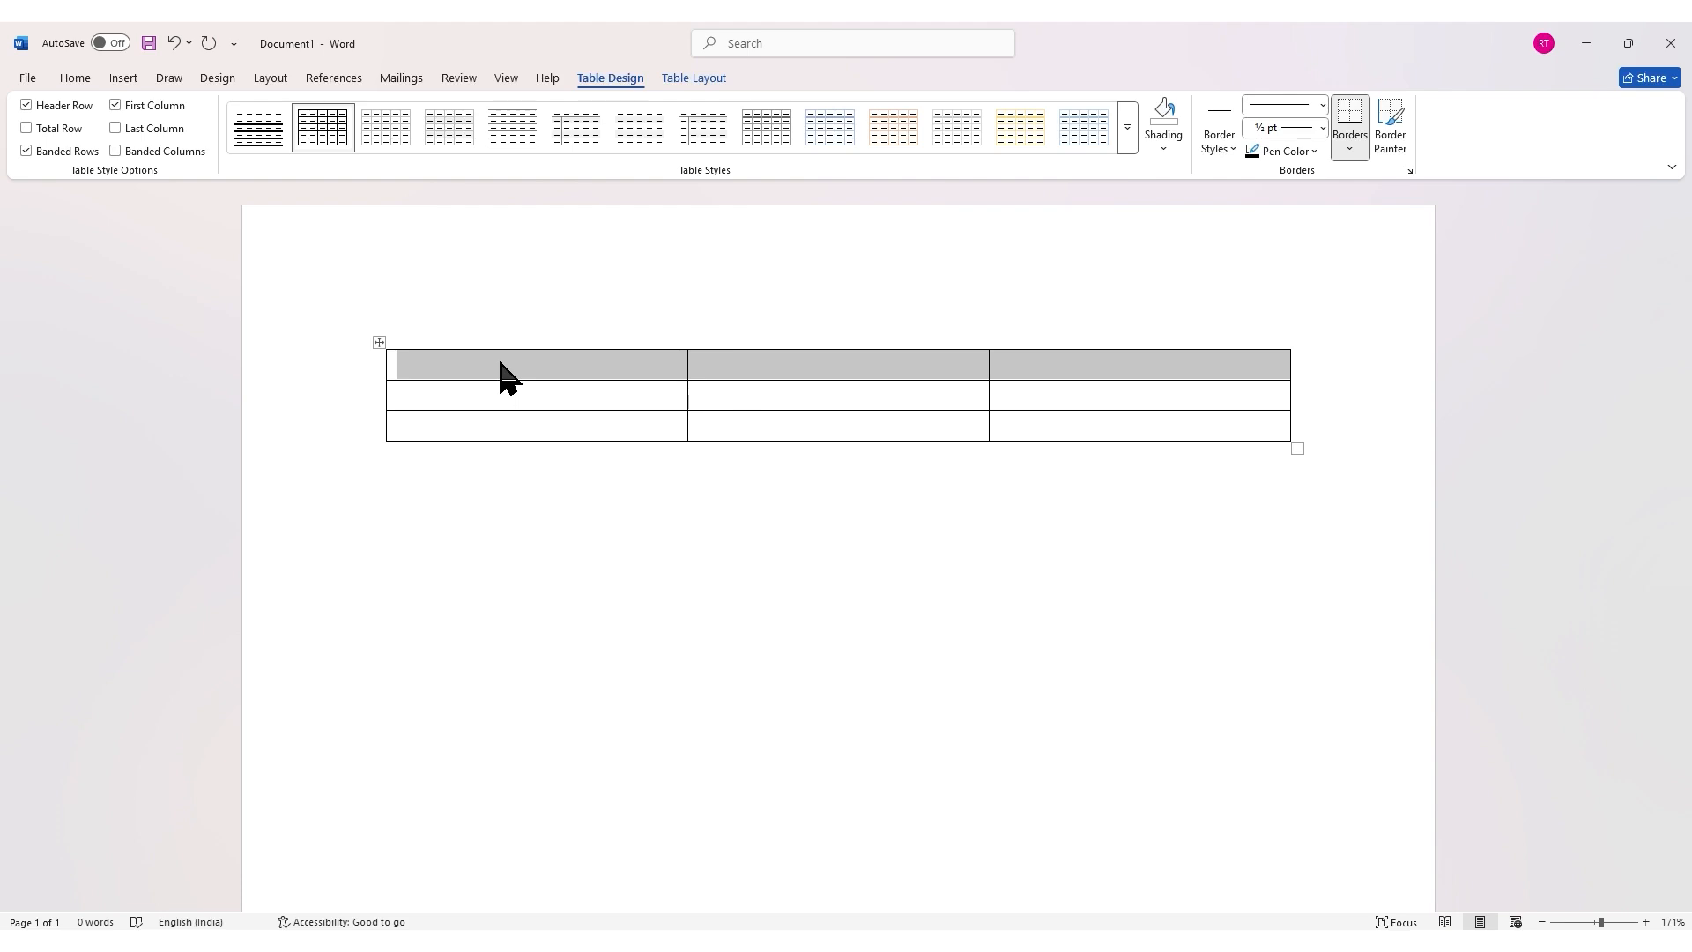
Step: Merge the selected cells of the table's first row into one cell
click(695, 79)
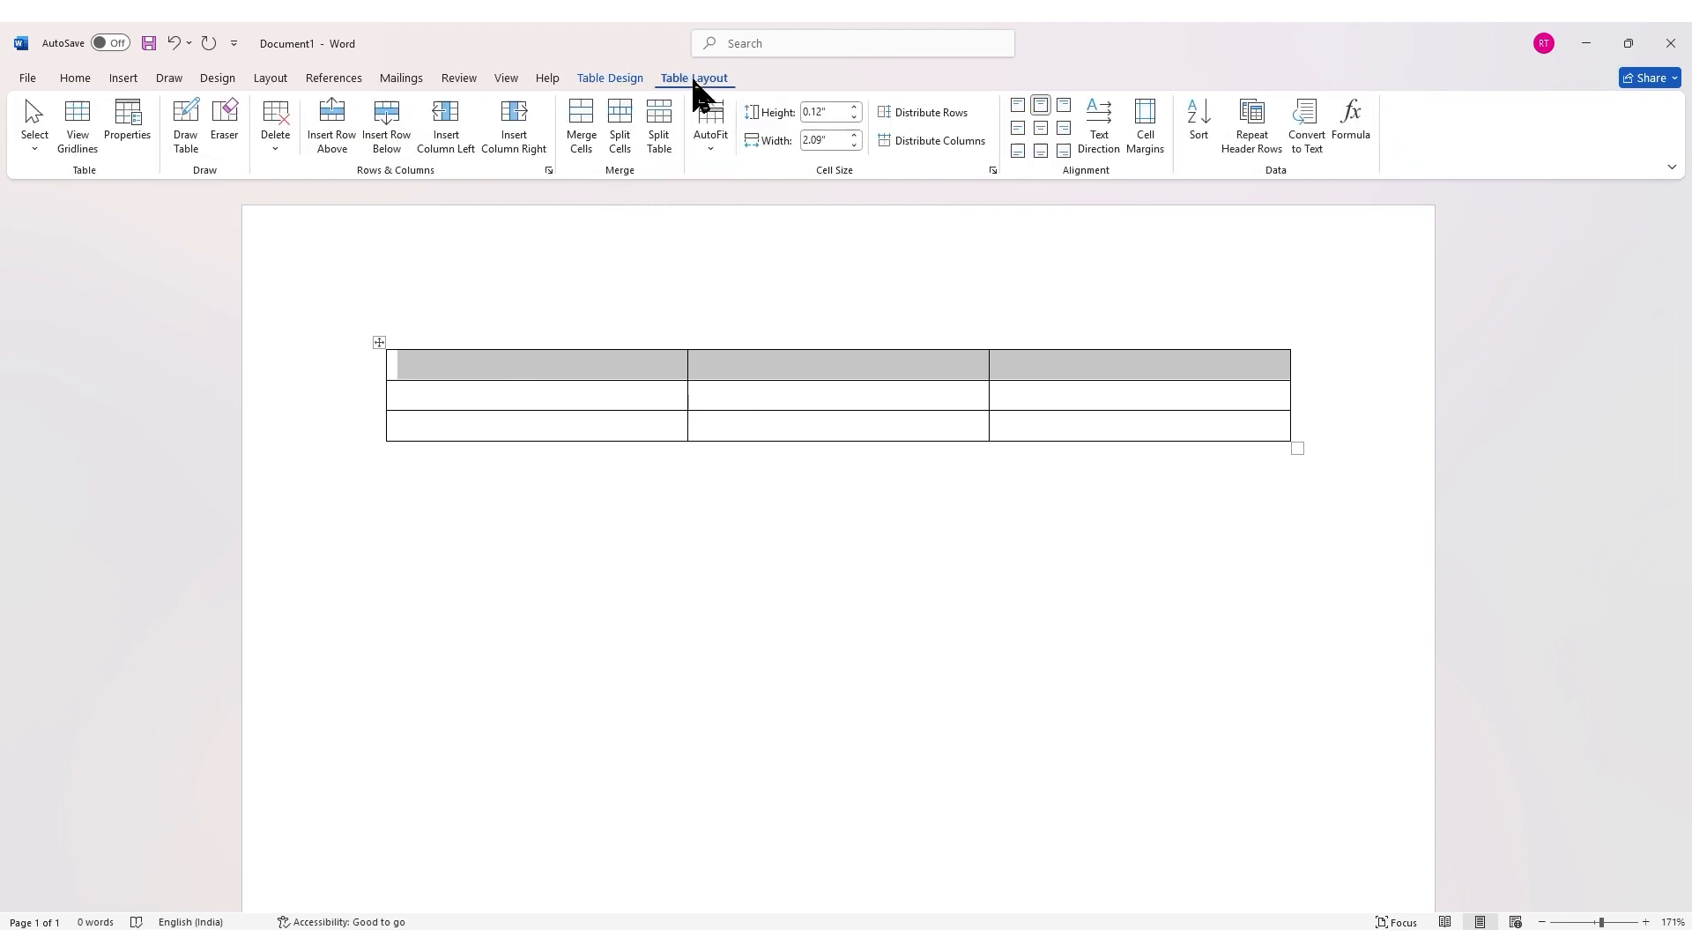
click(582, 132)
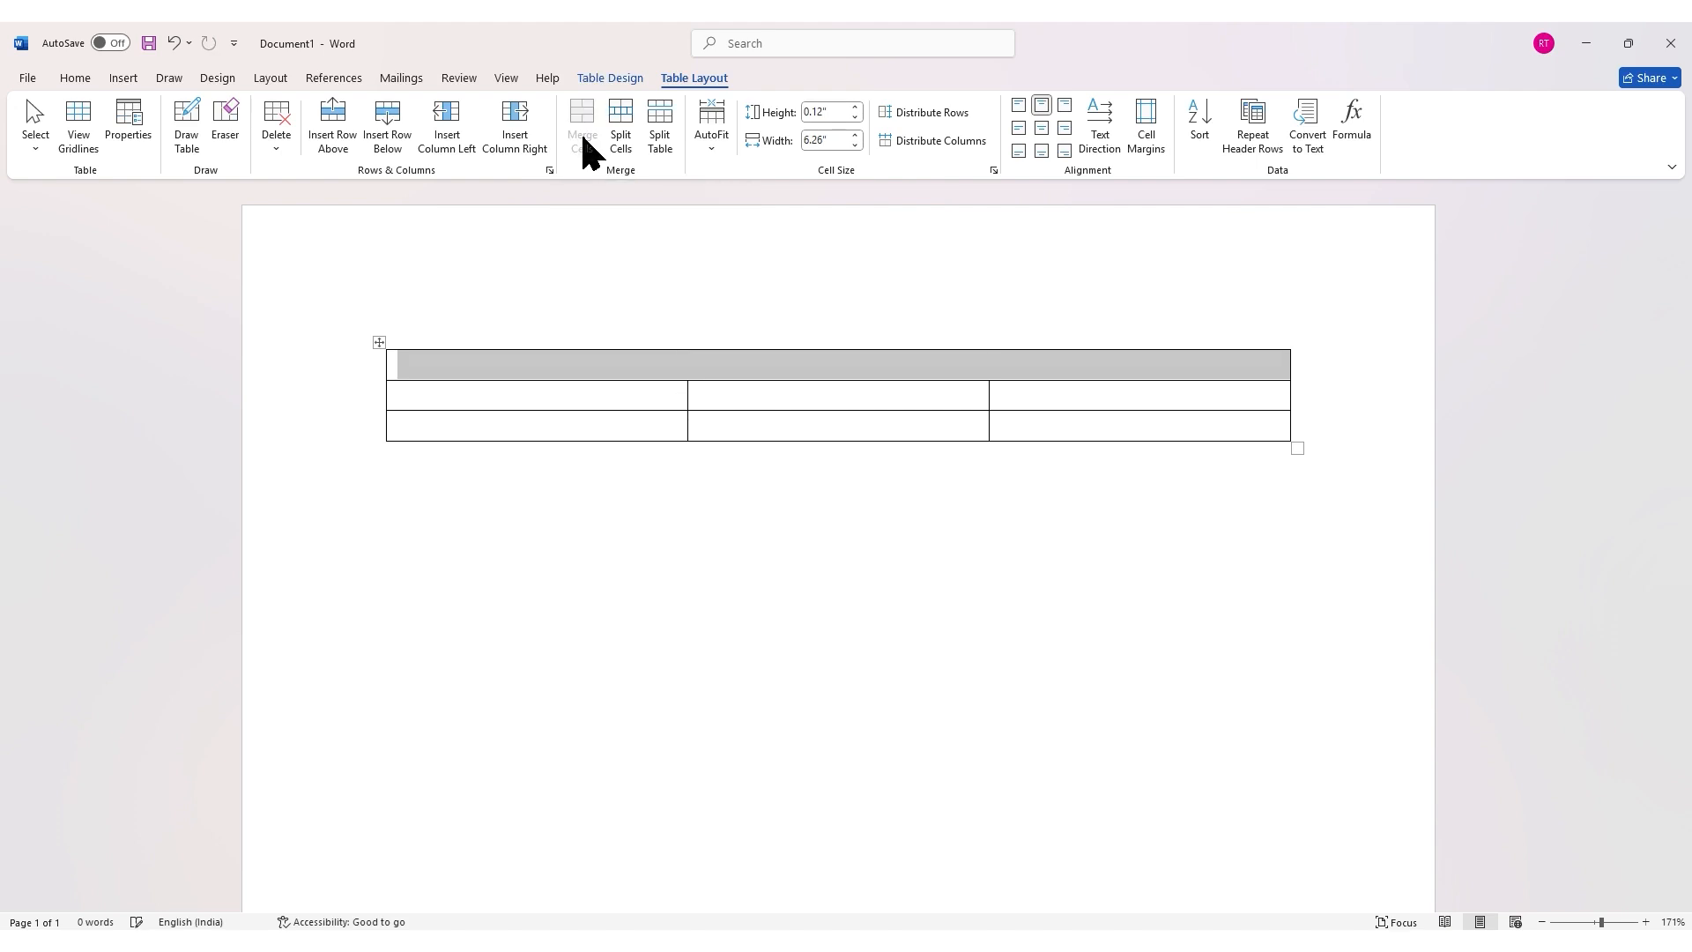
click(702, 361)
text(t)
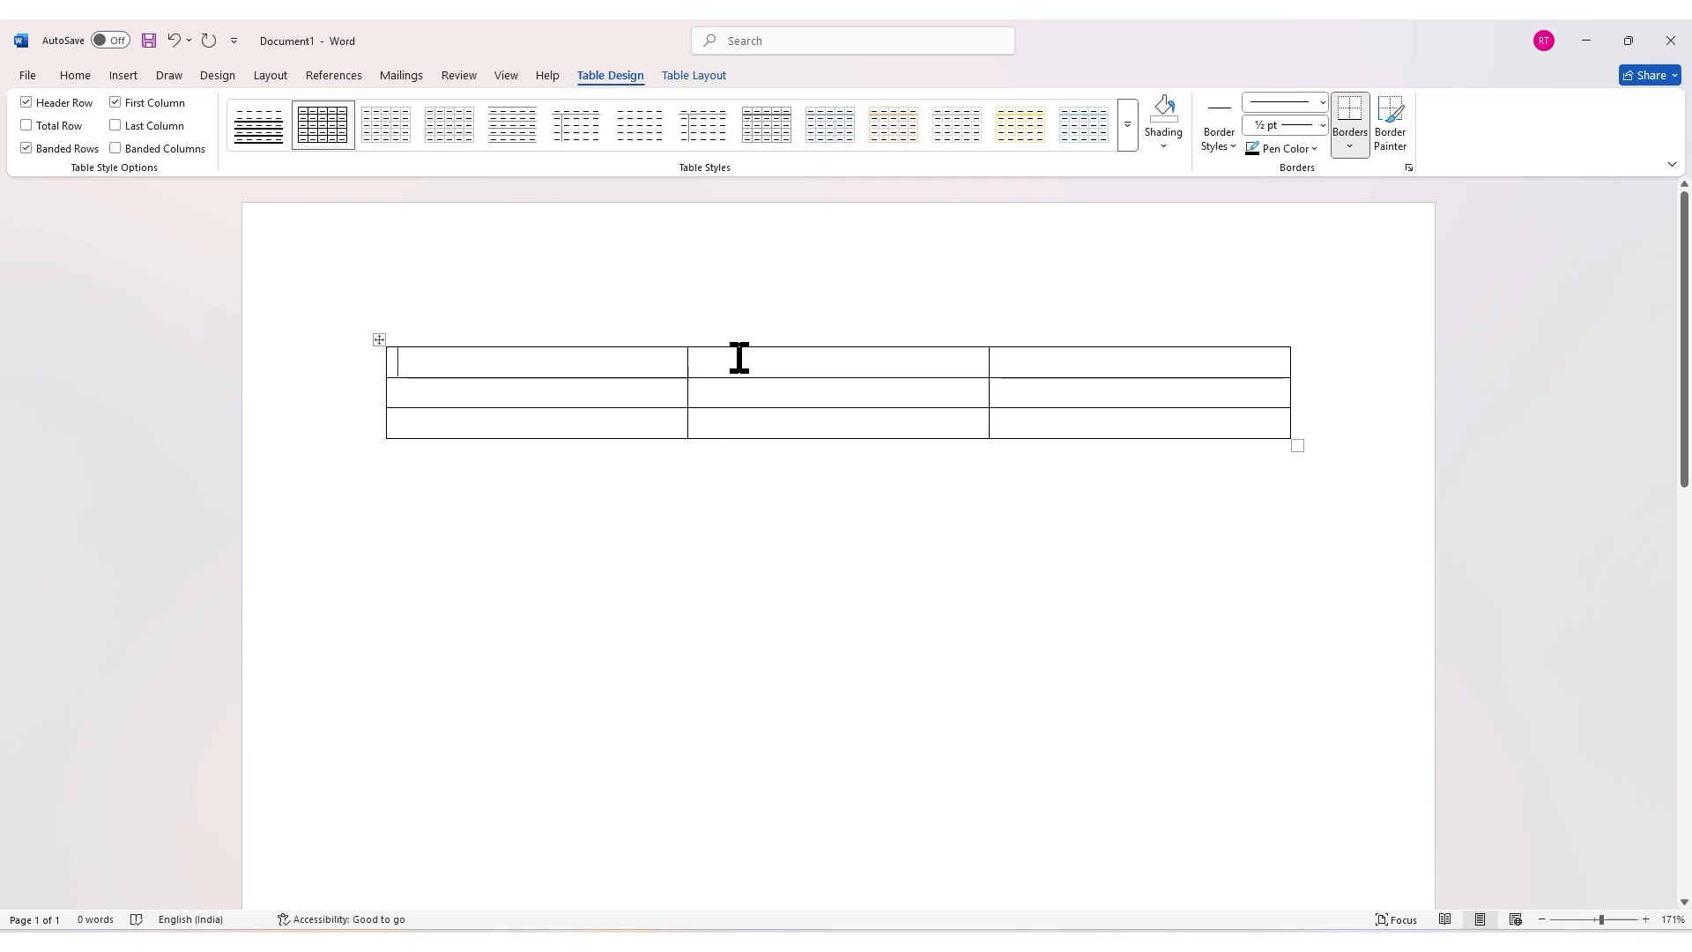
Step: Split the second cell of the first row into 3 columns and 1 row
click(739, 358)
click(696, 75)
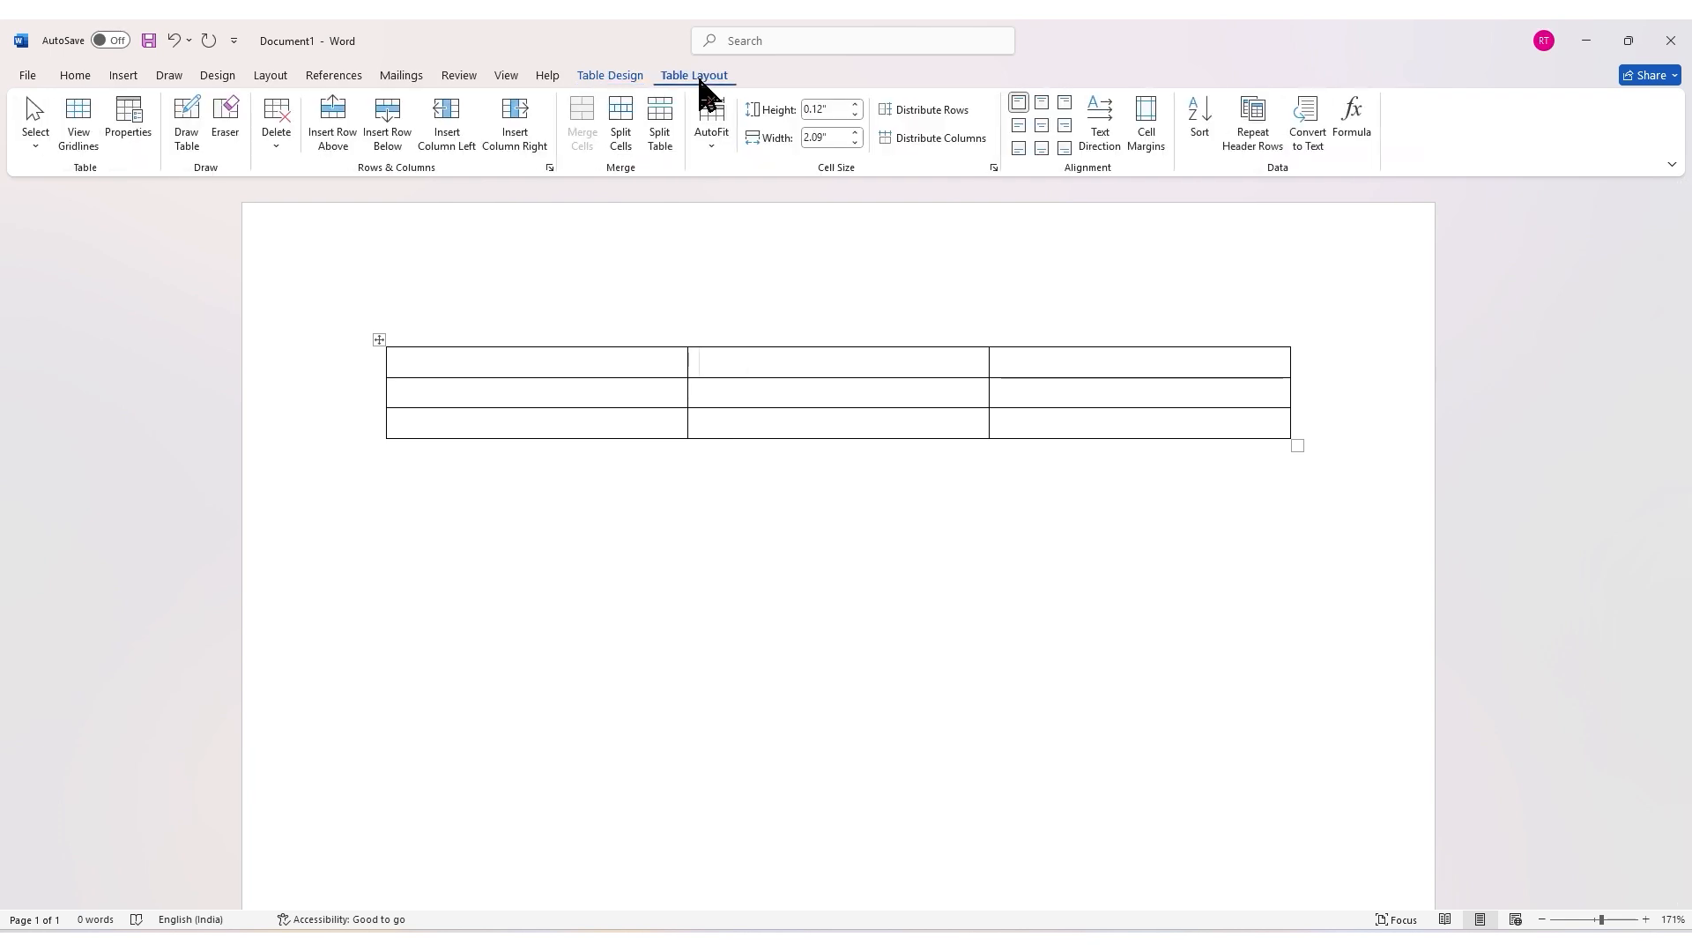
click(623, 134)
text(3)
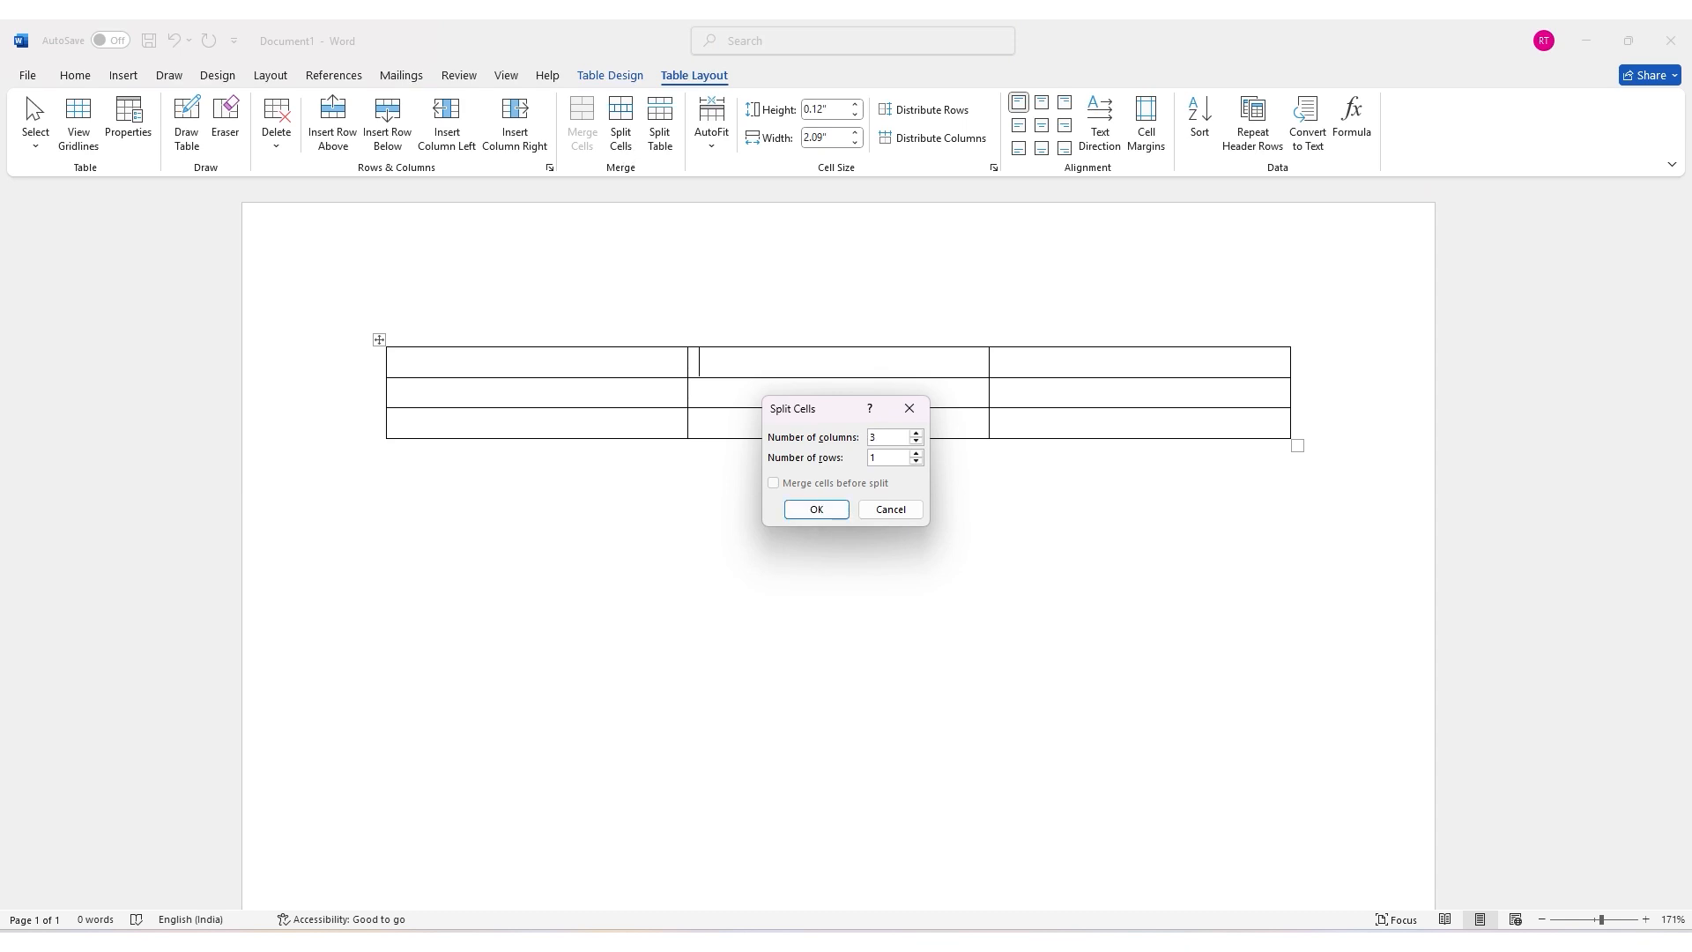
click(886, 457)
key(BackSpace)
text(1)
click(837, 505)
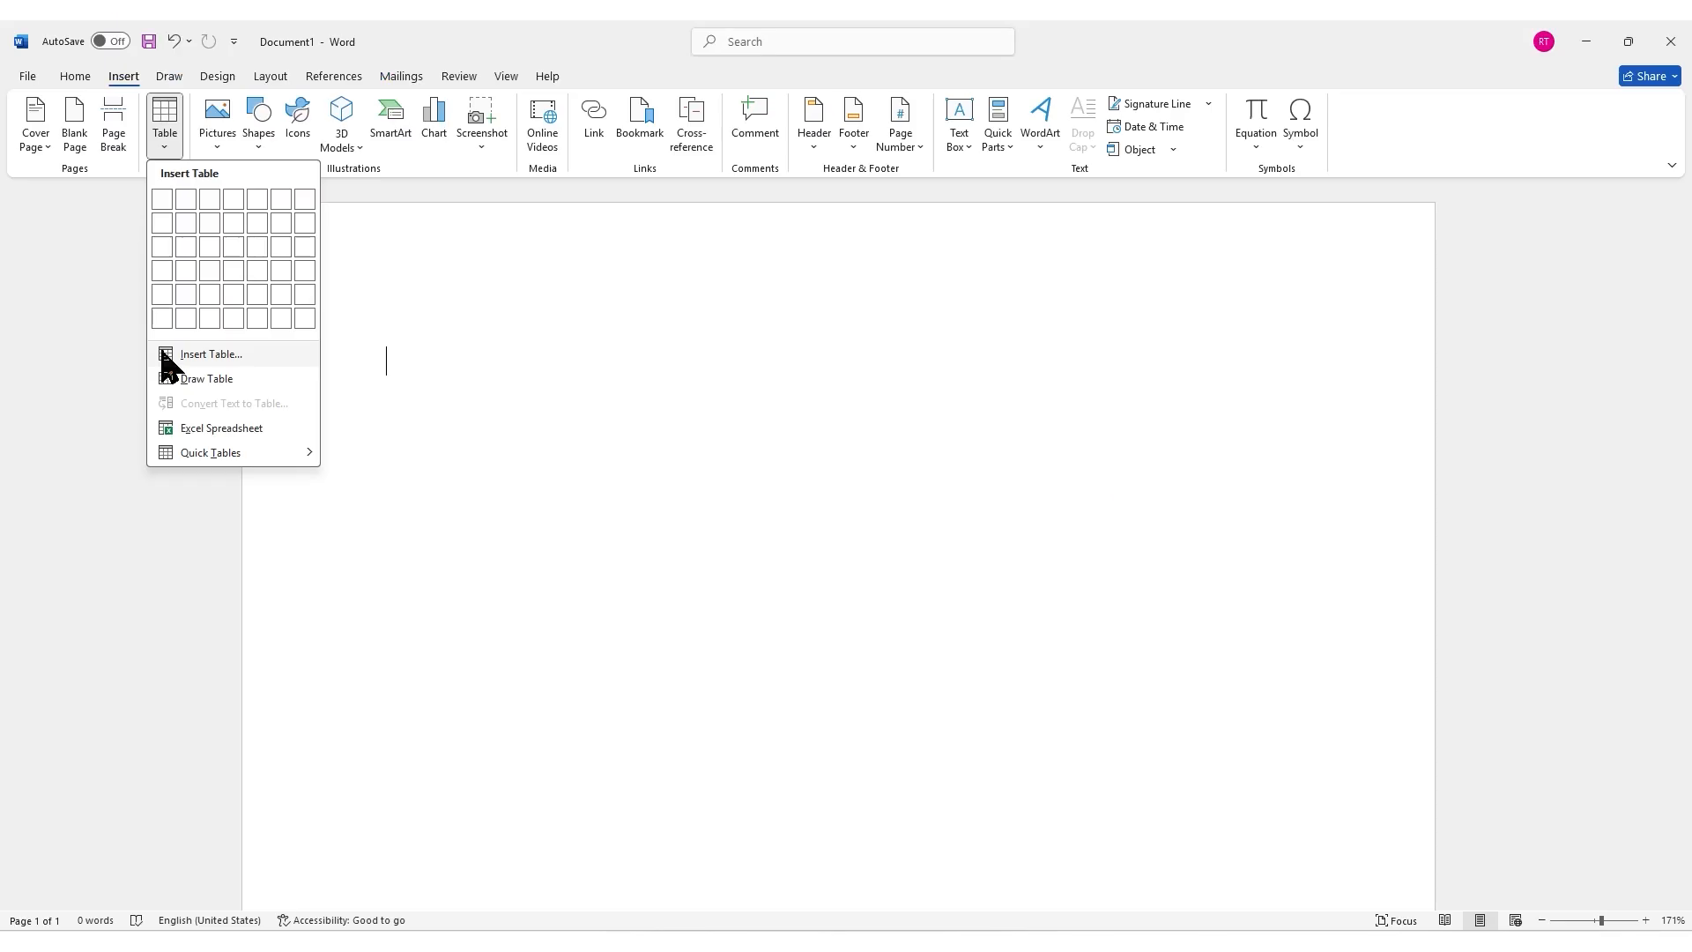
Step: Insert a new table with 3 columns and 8 rows through the Insert Table dialog
click(162, 351)
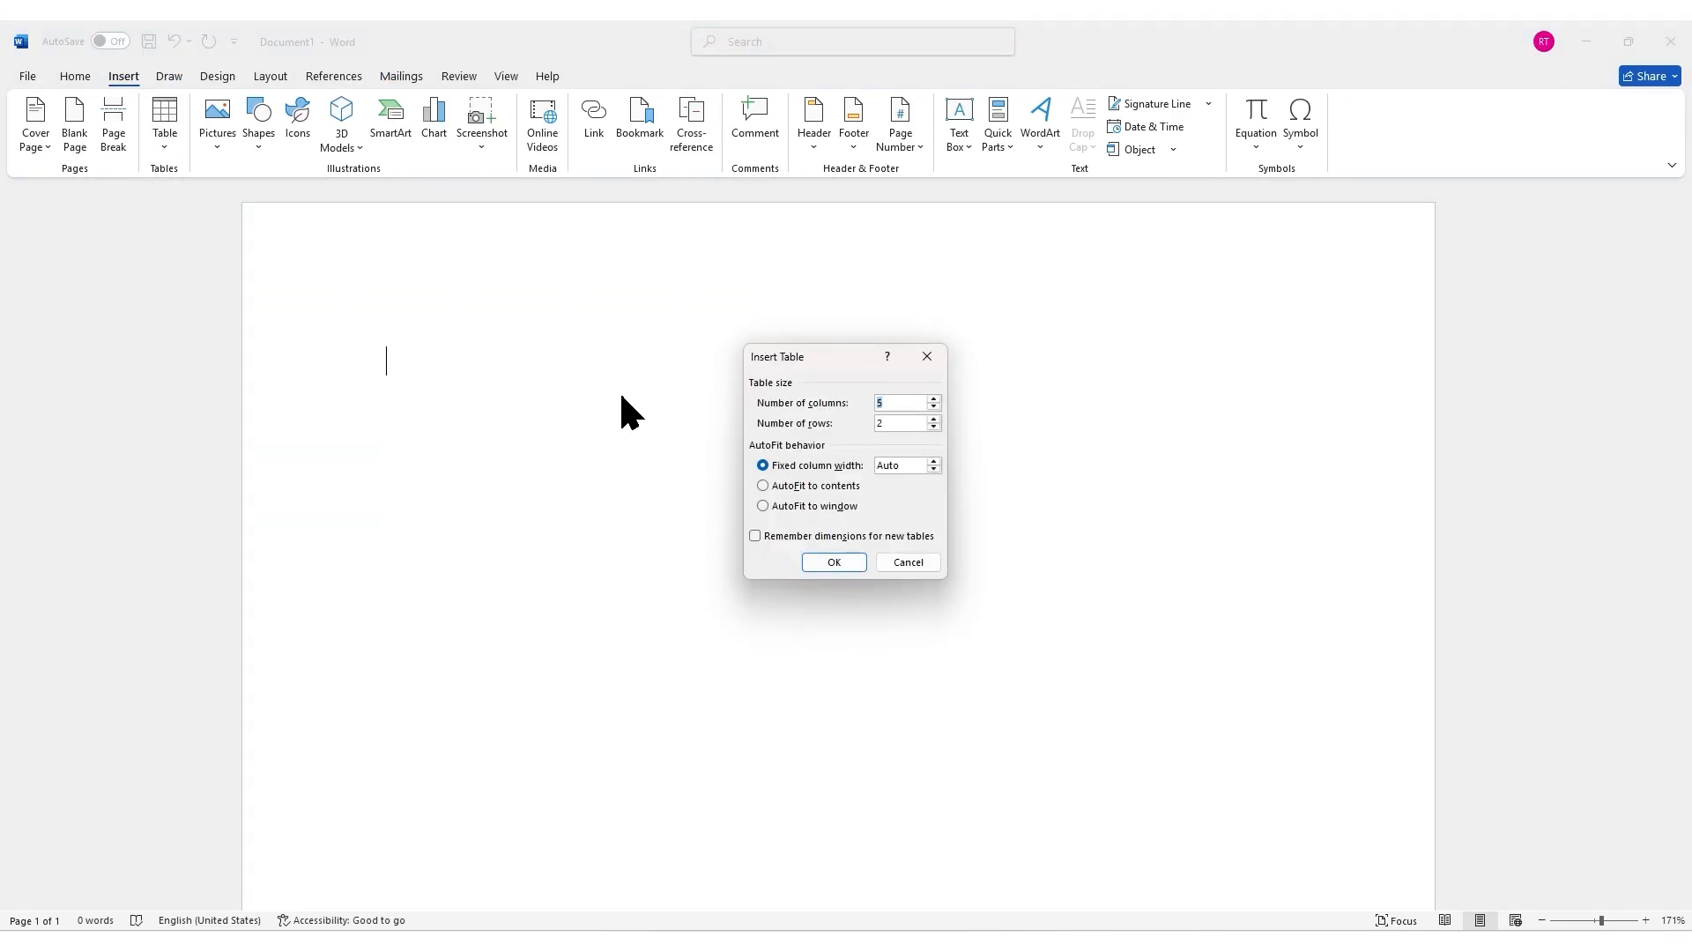
click(888, 402)
key(BackSpace)
text(3)
key(Tab)
text(8)
click(850, 565)
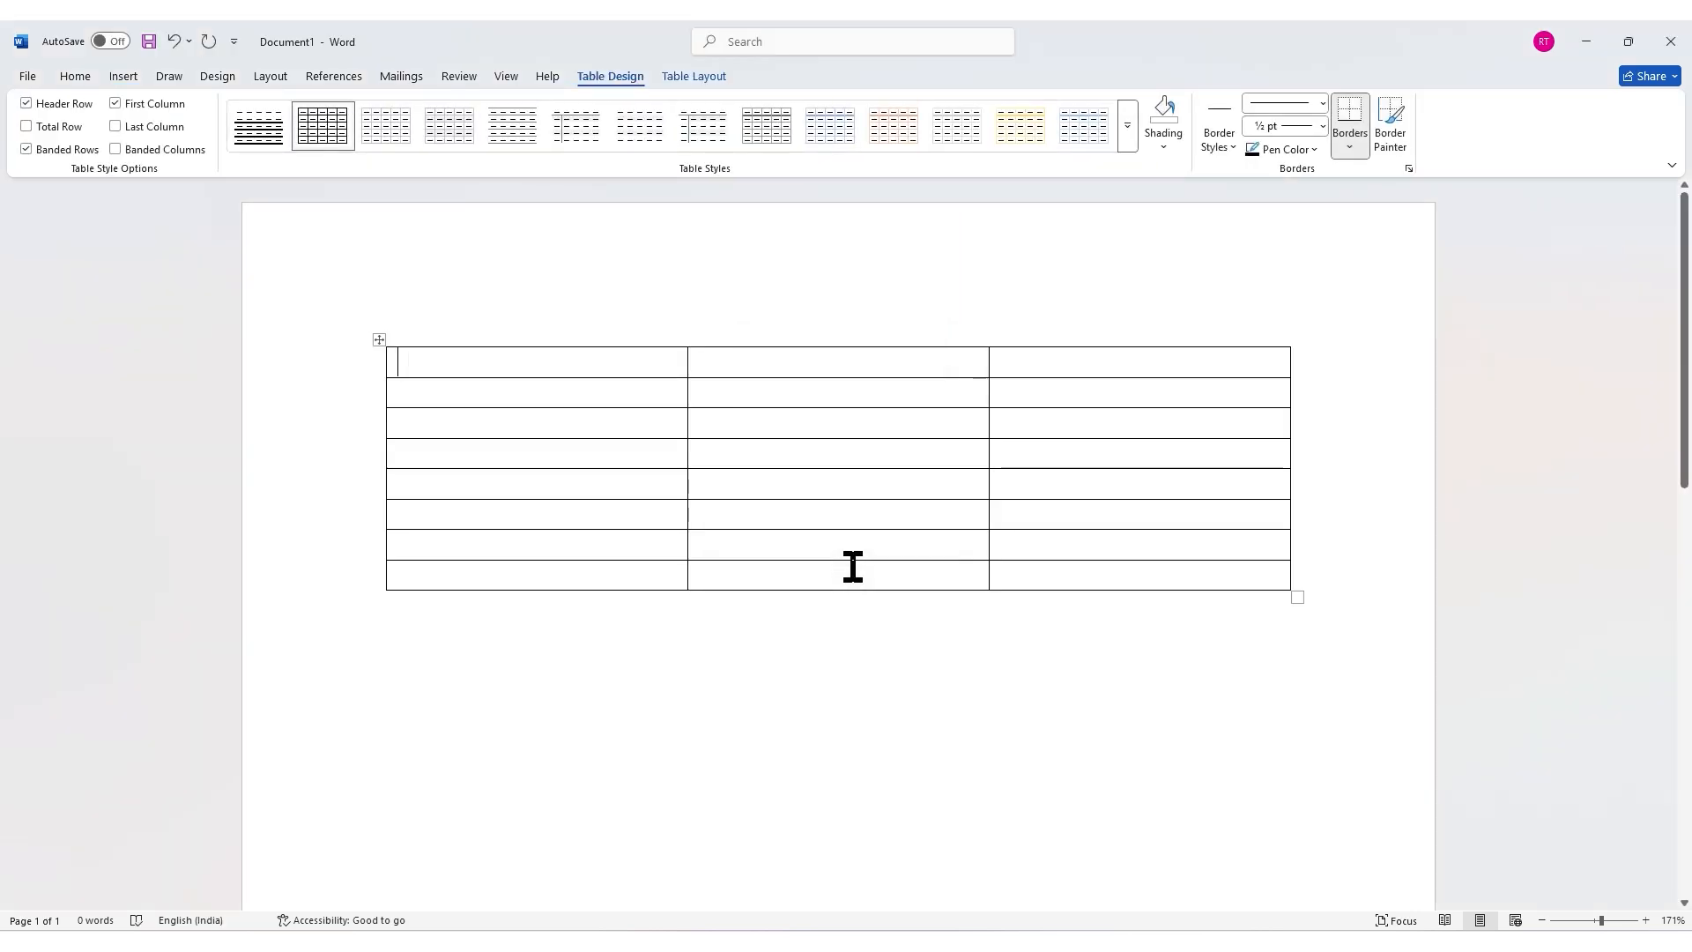
Step: Apply a blue grid table style from the table styles gallery
click(1125, 138)
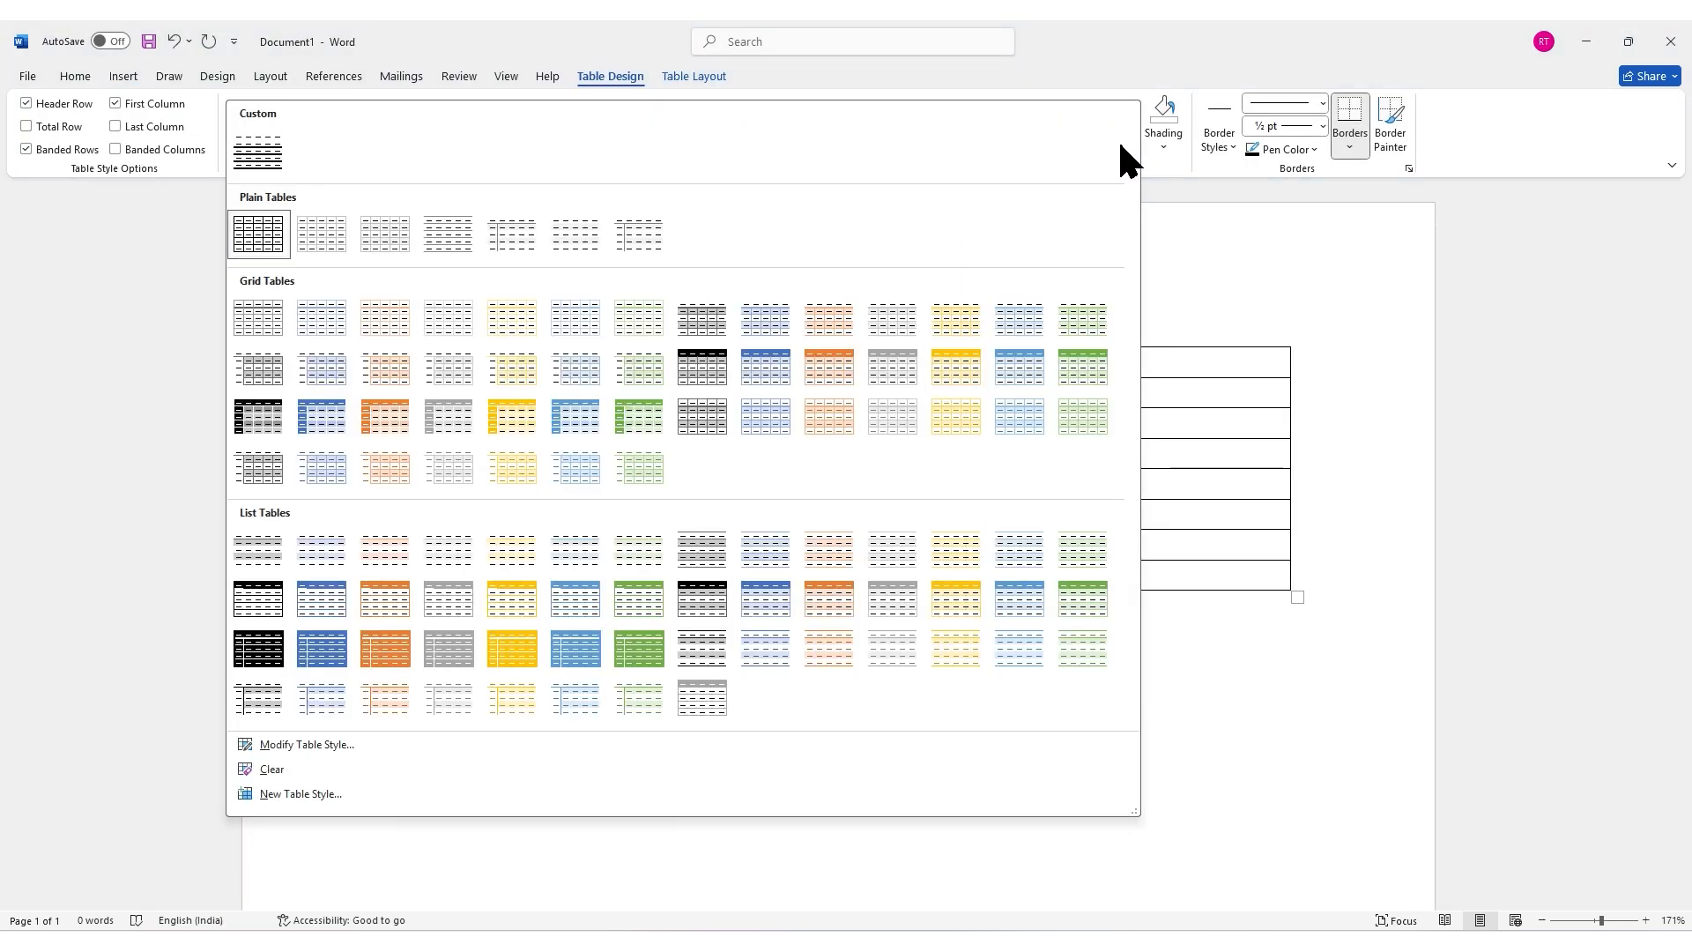
click(1024, 357)
Step: Merge the cells of the table's first row into one cell
drag(1028, 366, 428, 364)
click(693, 77)
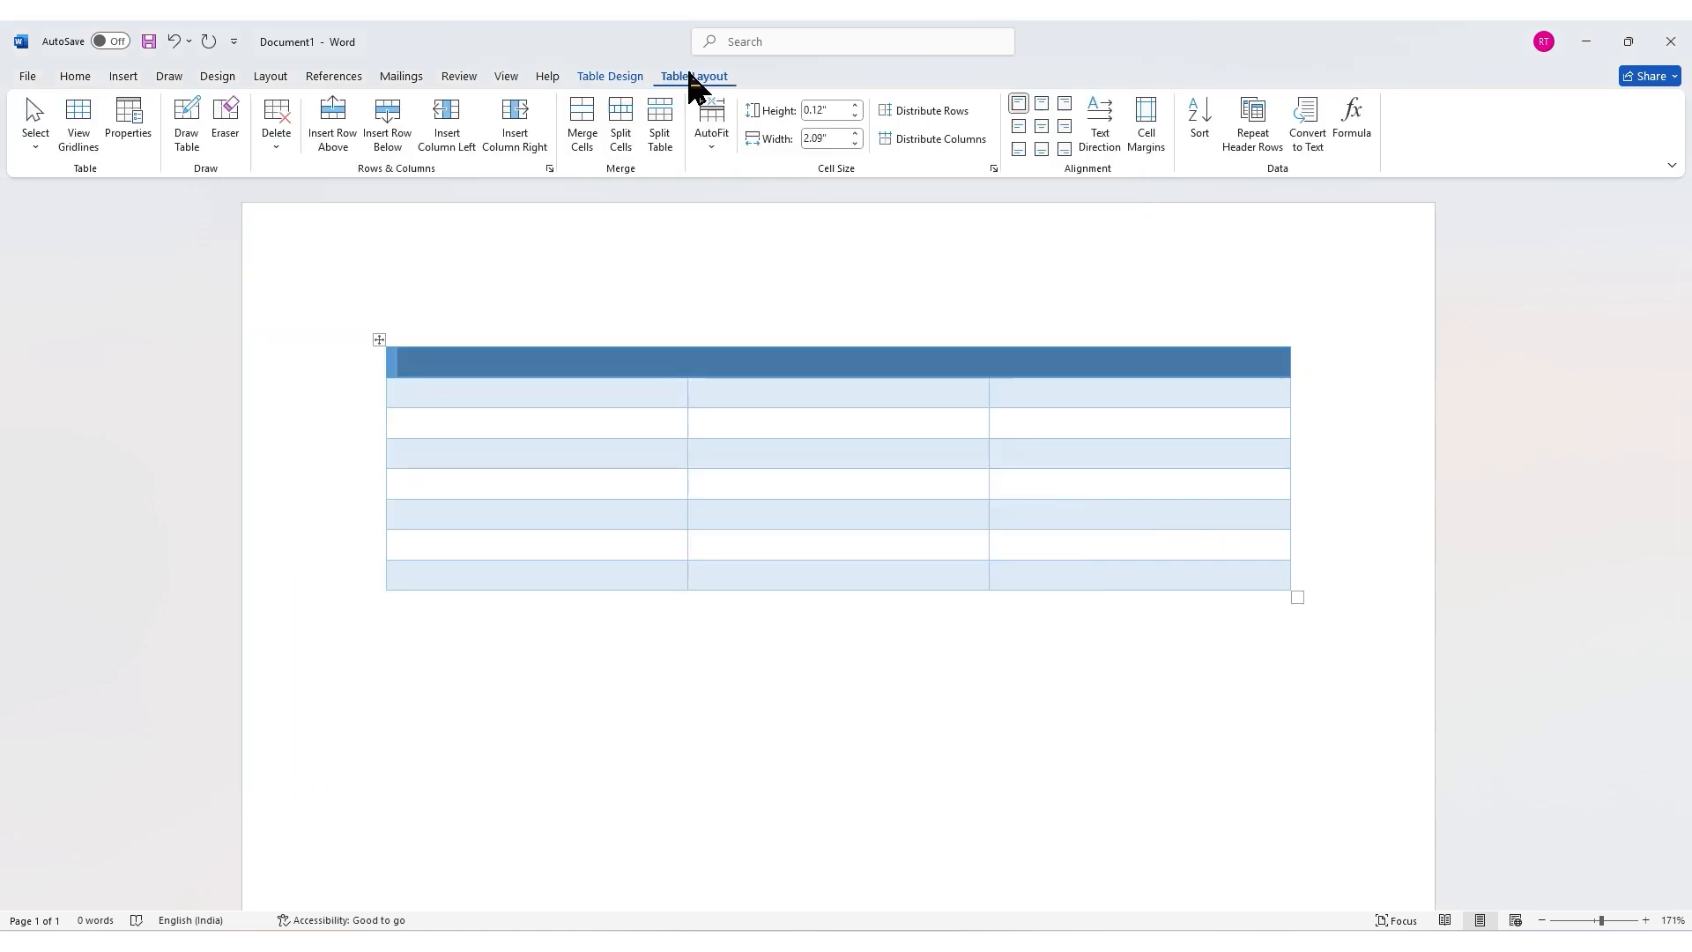
click(595, 132)
Step: Type the title Exam Timetable in the merged first row and center it
text(Exam Timetable)
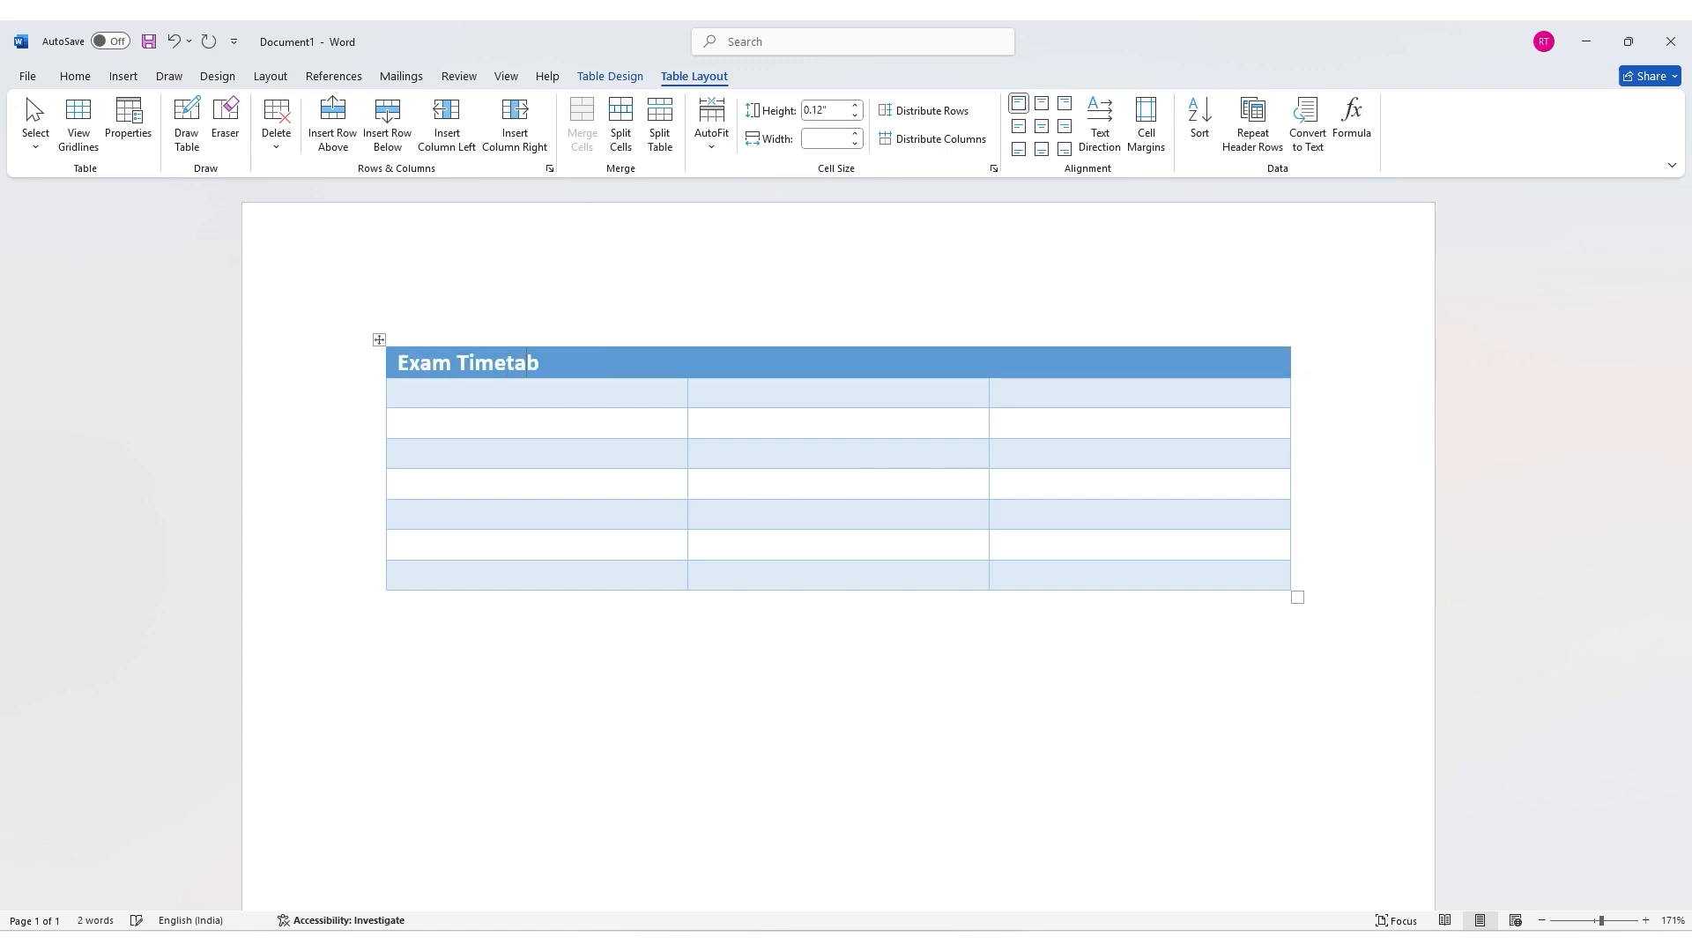
click(75, 76)
click(477, 140)
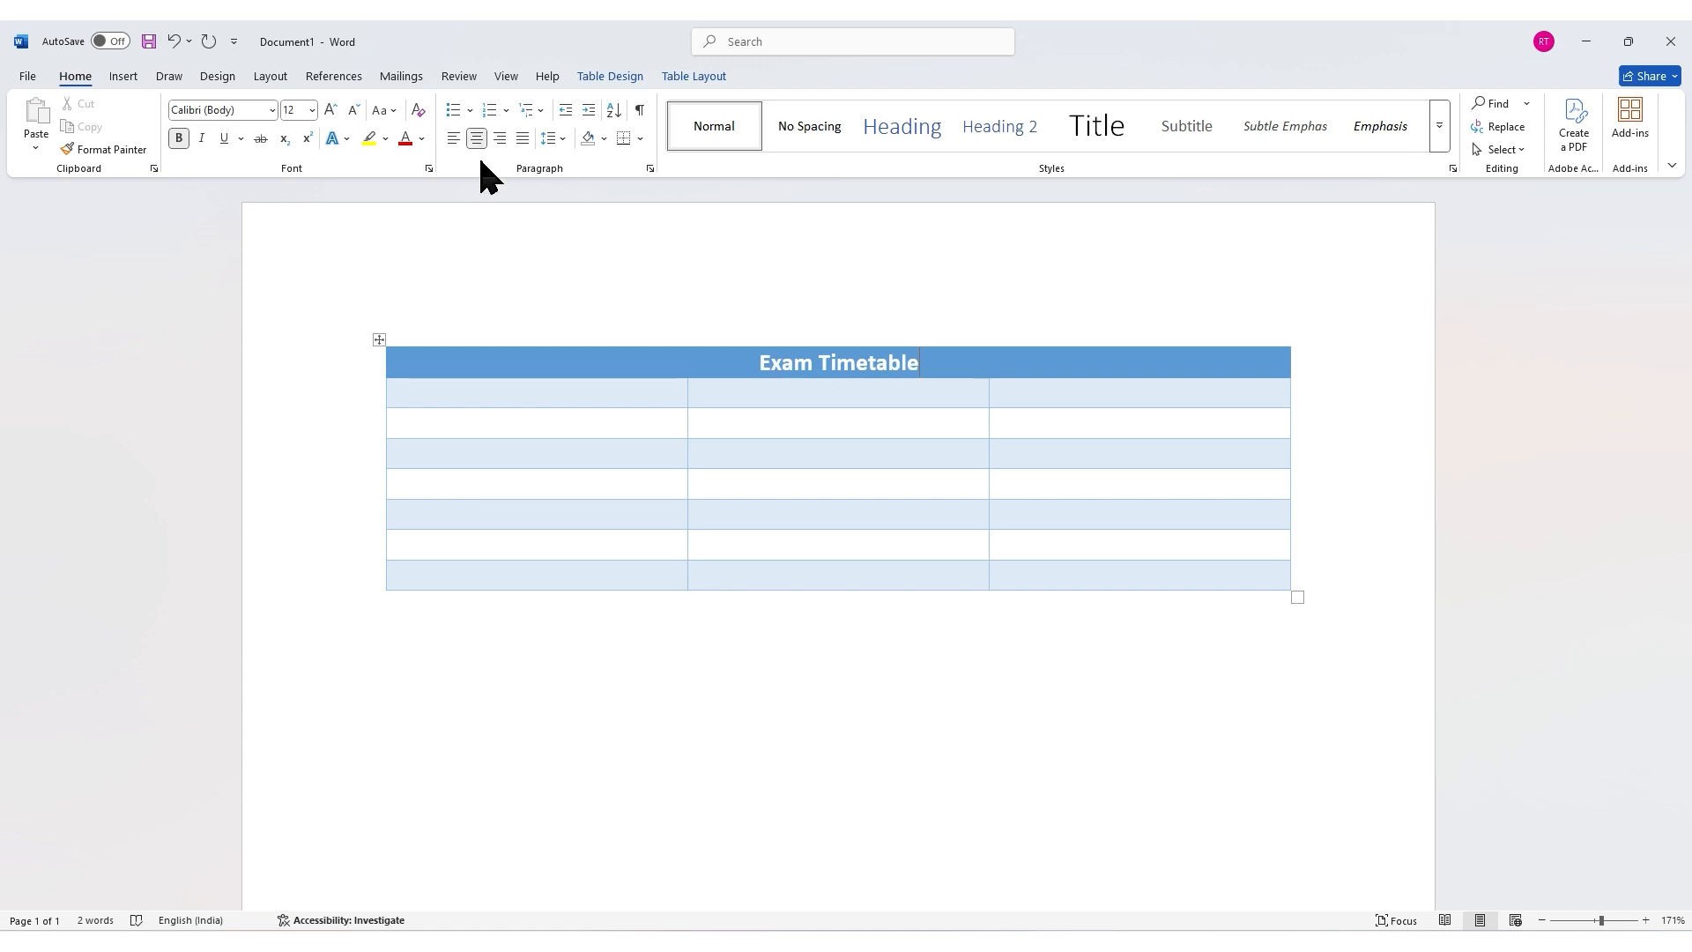
Step: Type the column headings Date, Subject and Timing in the second row
click(484, 397)
text(Date)
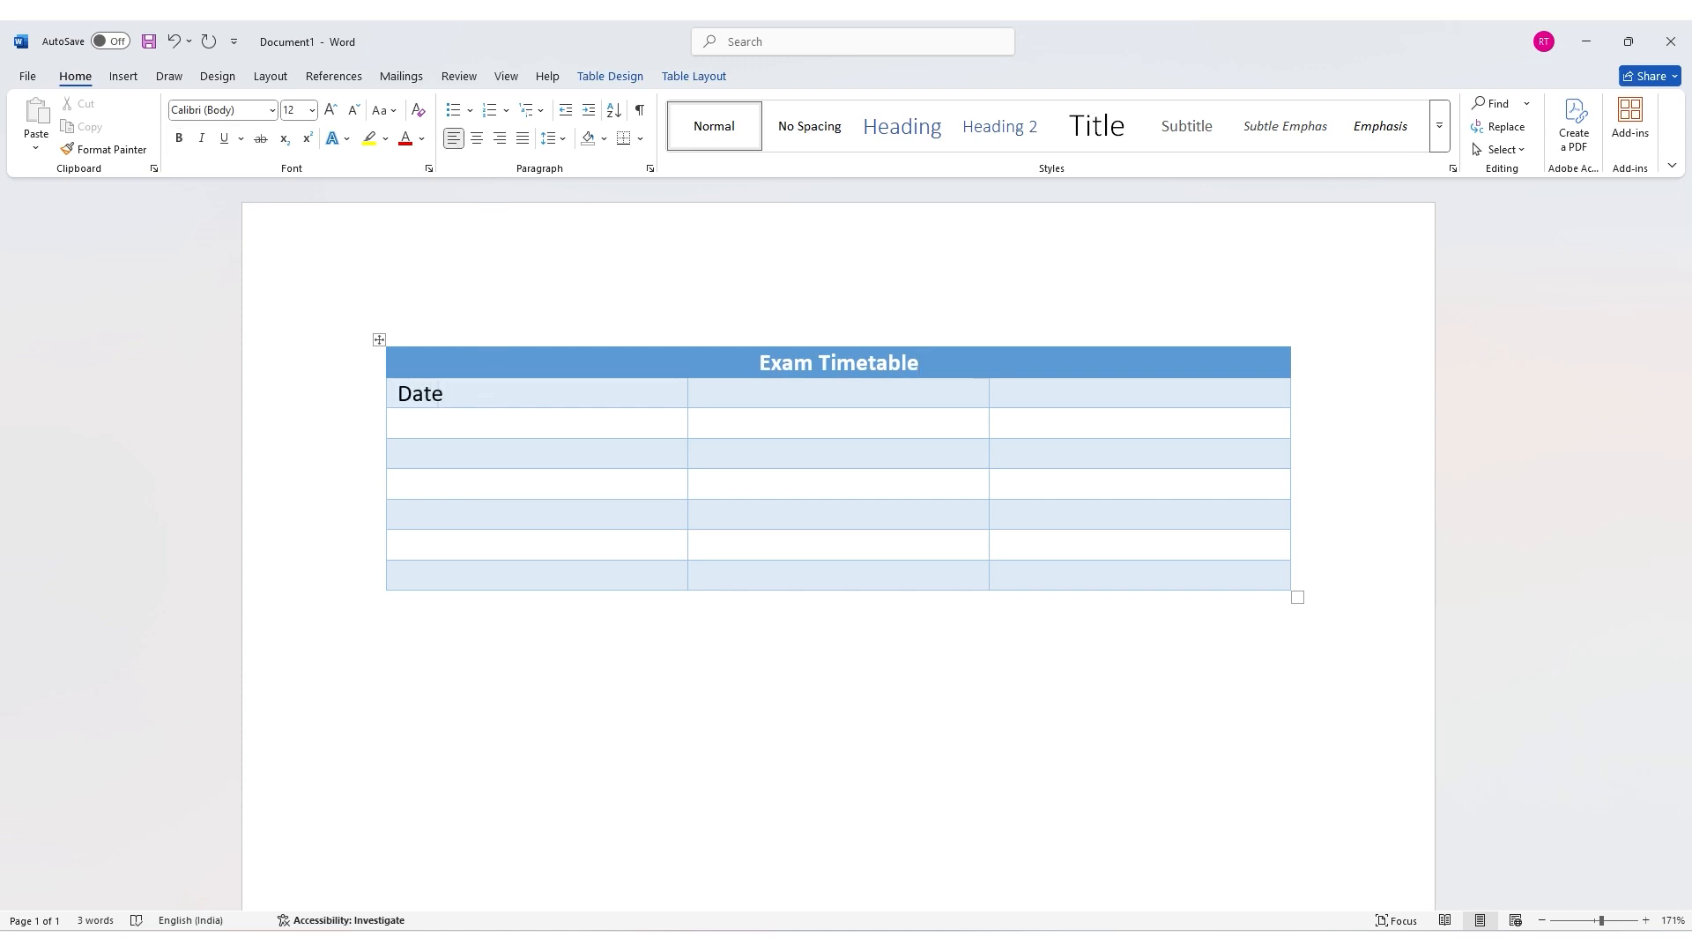
click(703, 389)
text(Subject)
key(Tab)
text(Timing)
Step: Select the three column headings and center them
key(ctrl+shift+Left)
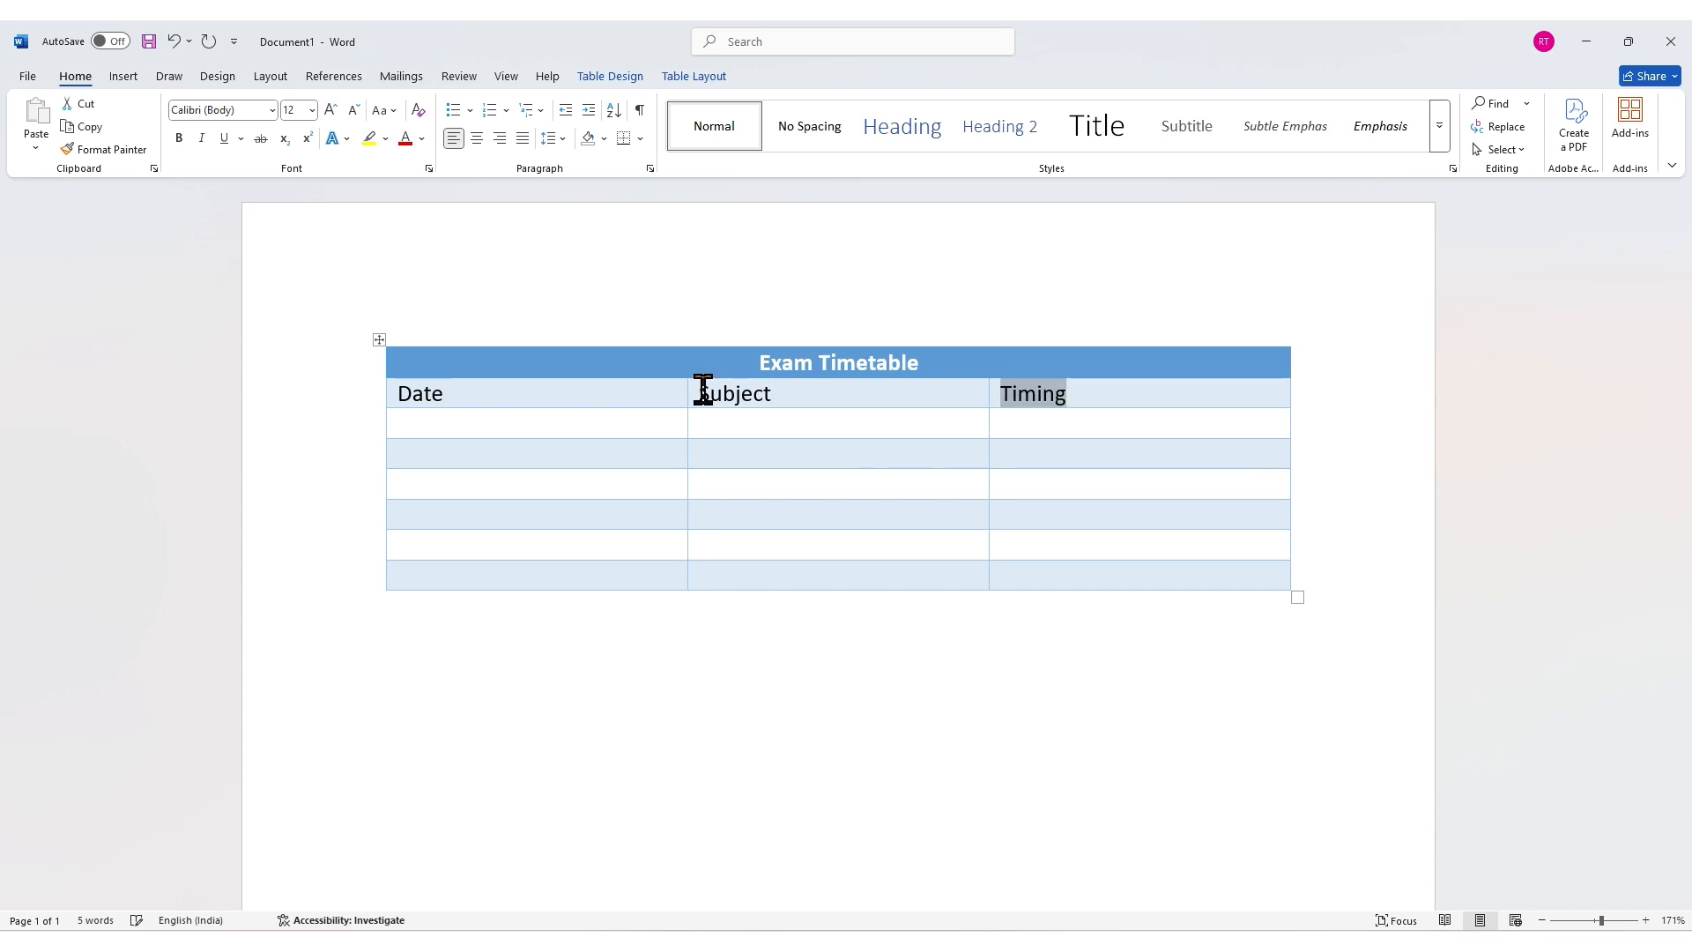
key(ctrl+shift+Left)
key(ctrl+shift+Left)
click(476, 138)
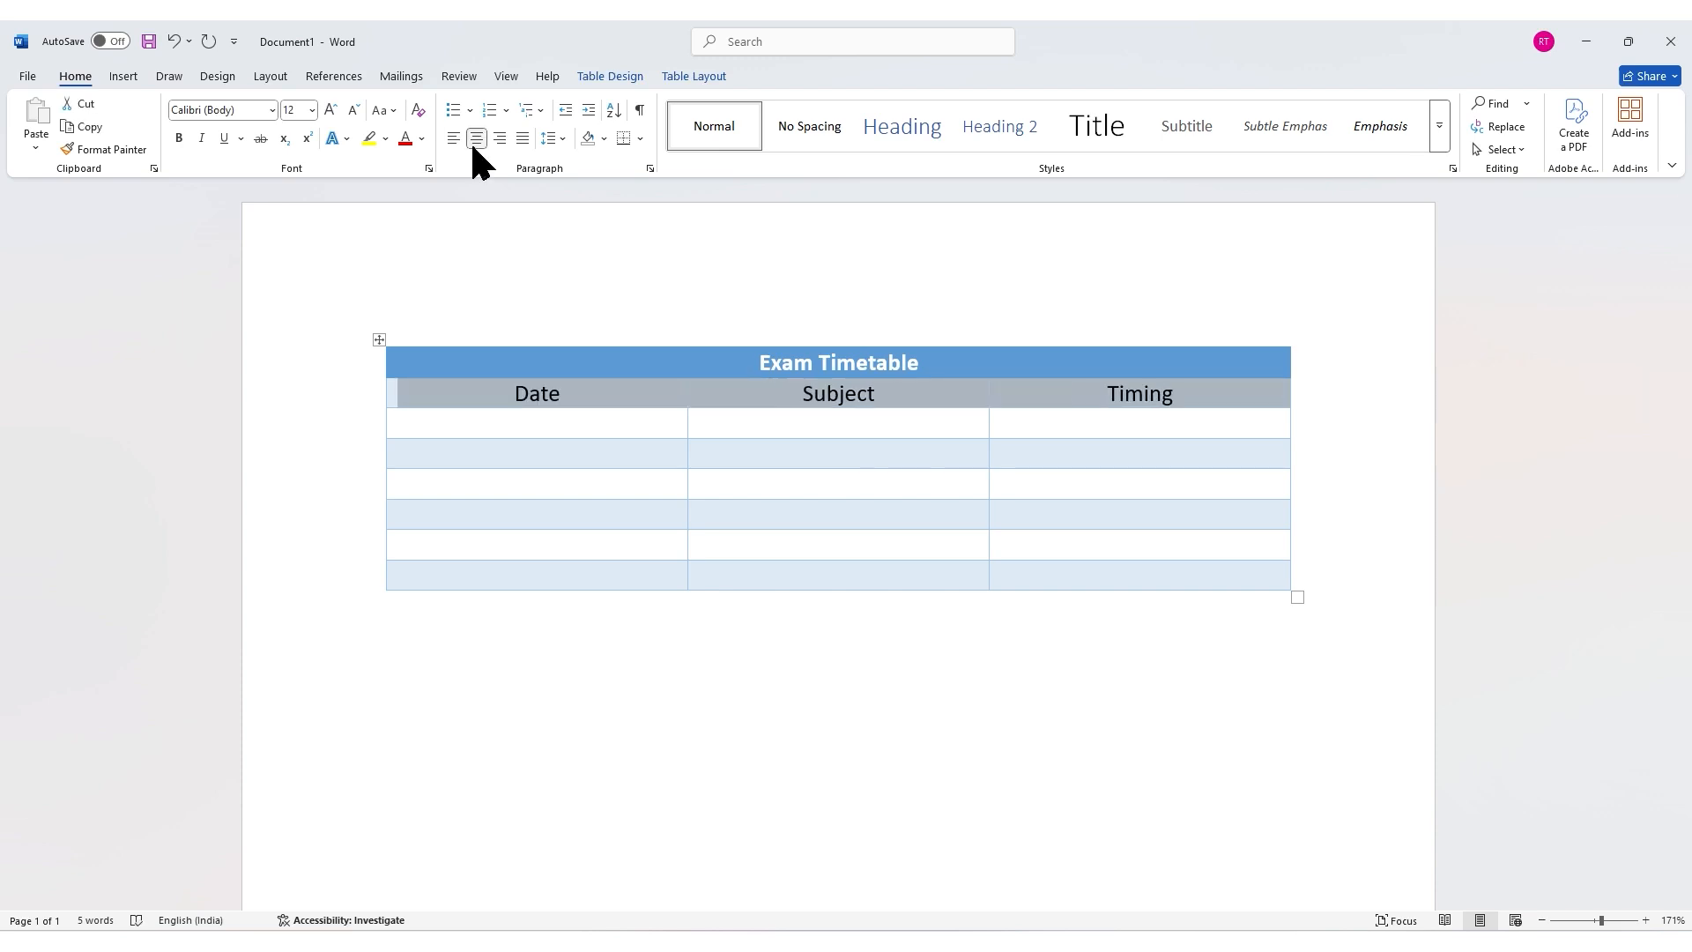
Step: Merge each pair of Date column cells below the headings into three merged cells
drag(459, 425, 467, 445)
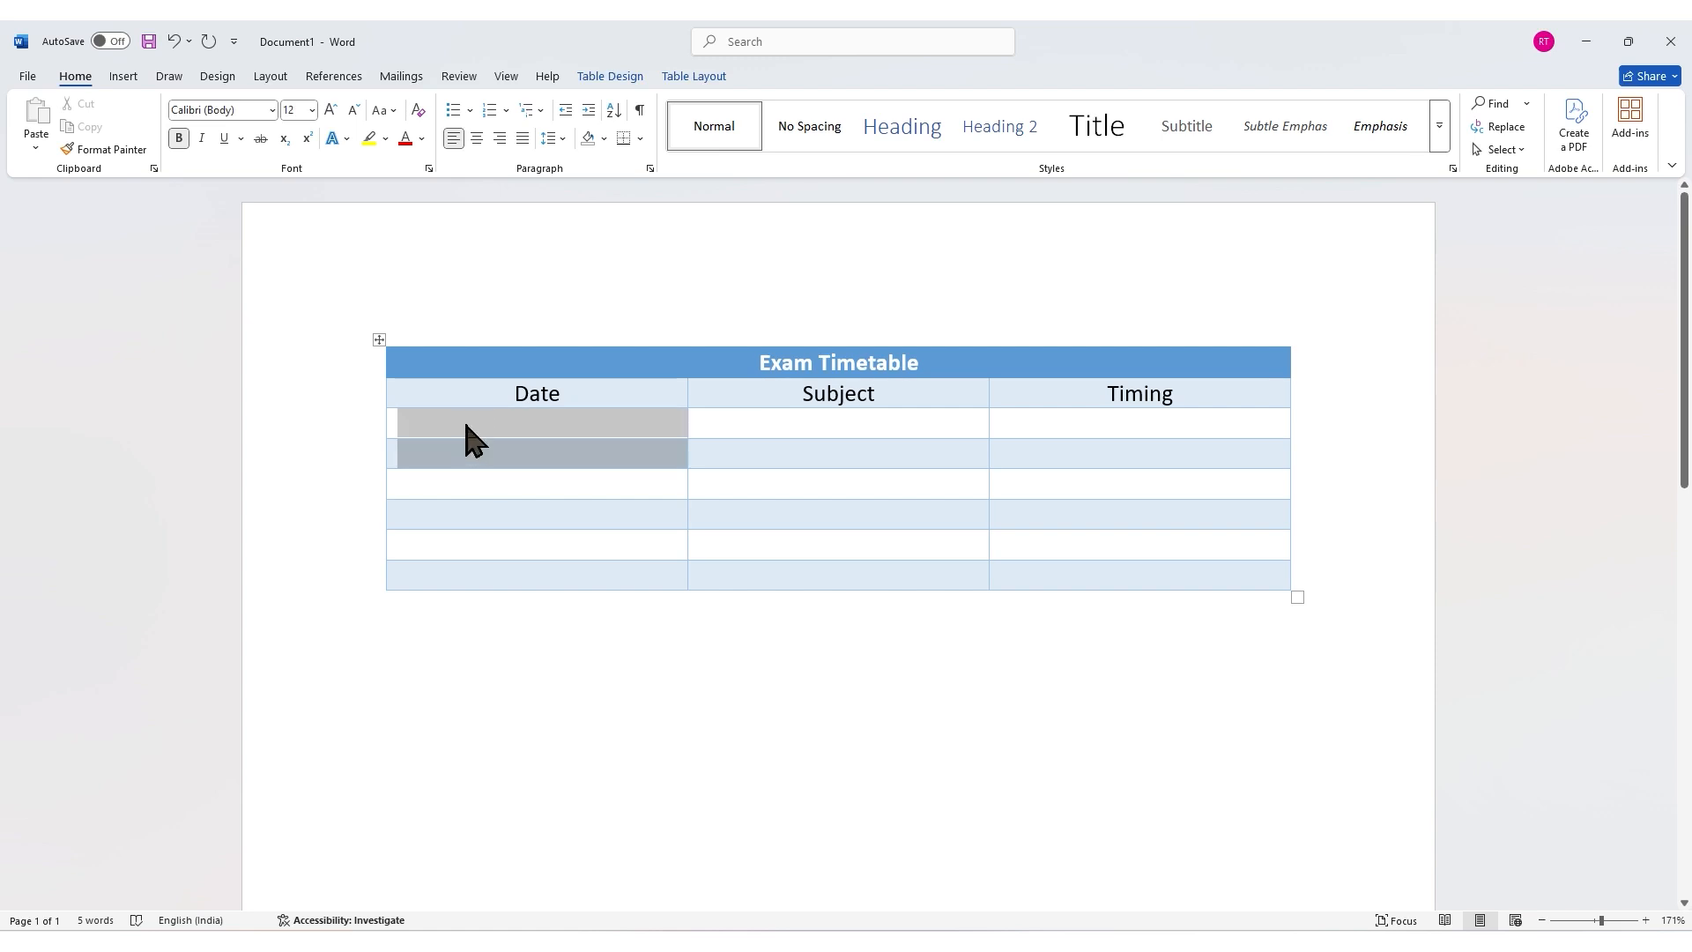
click(677, 75)
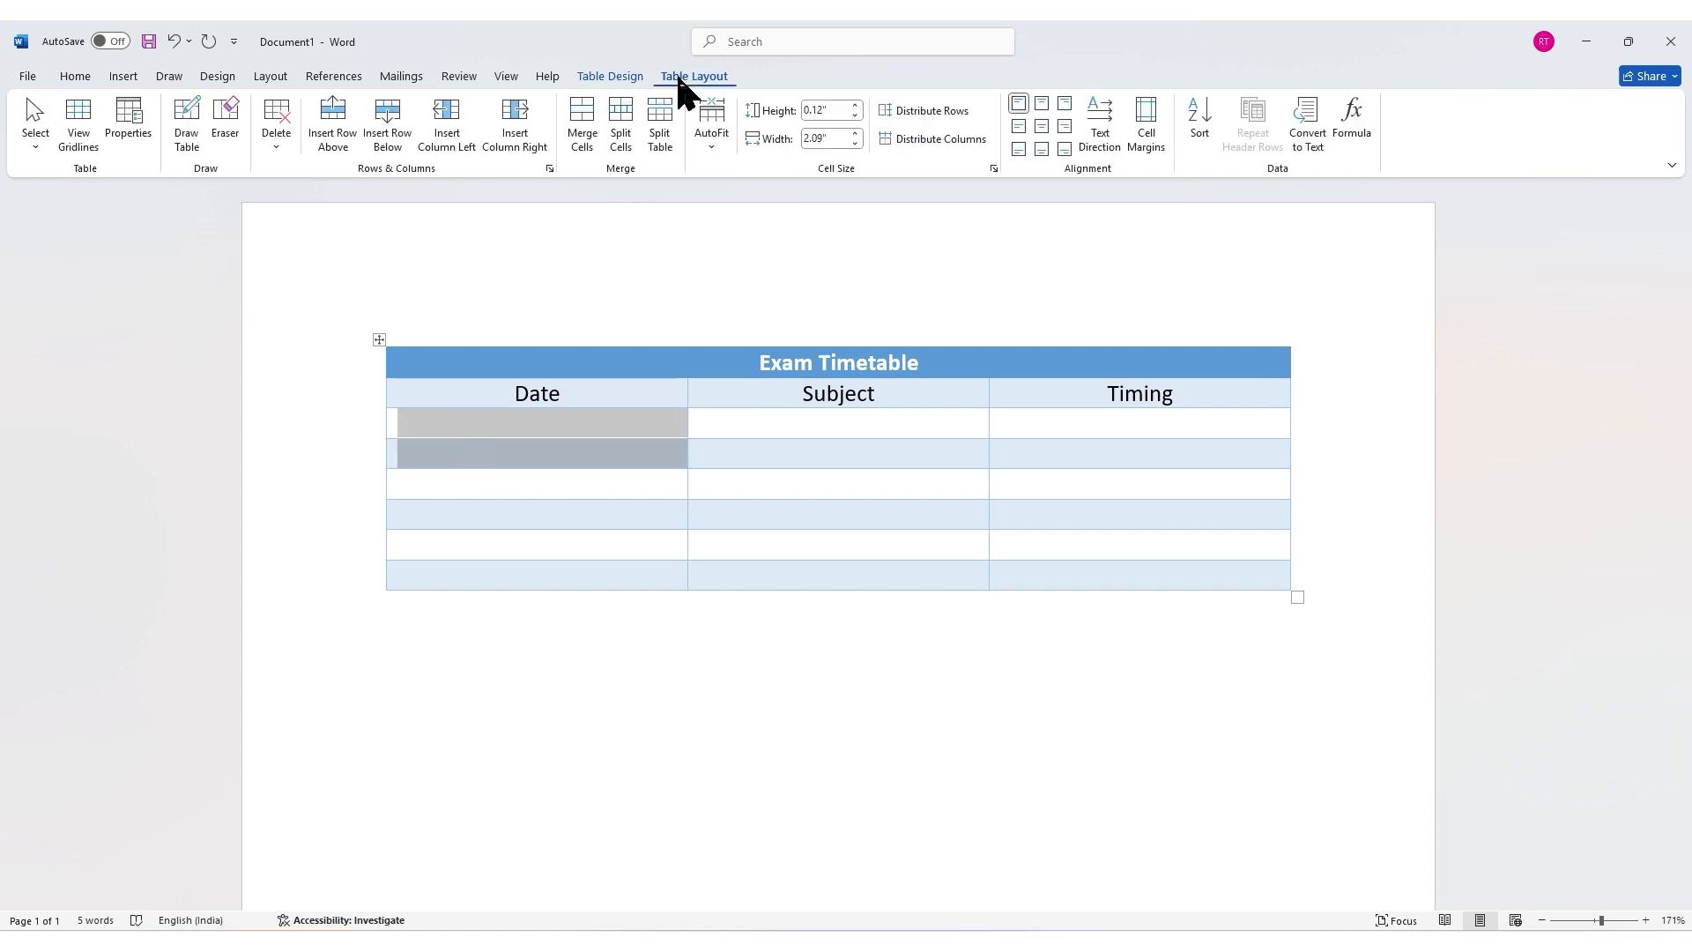
click(581, 121)
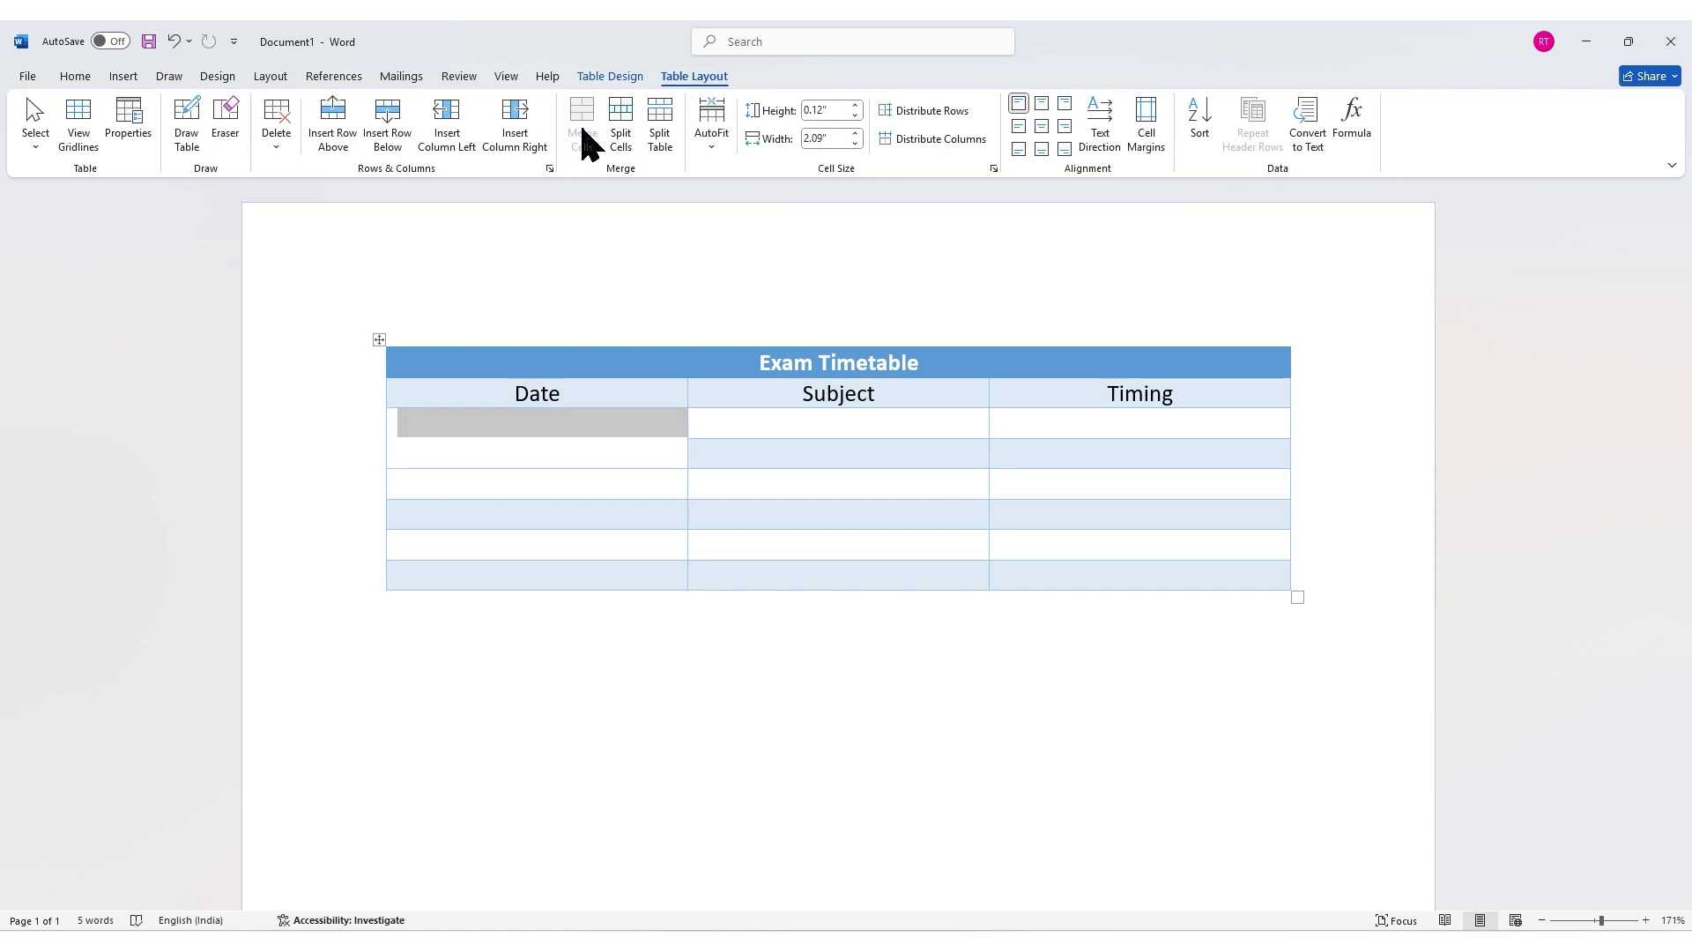
drag(503, 484, 600, 500)
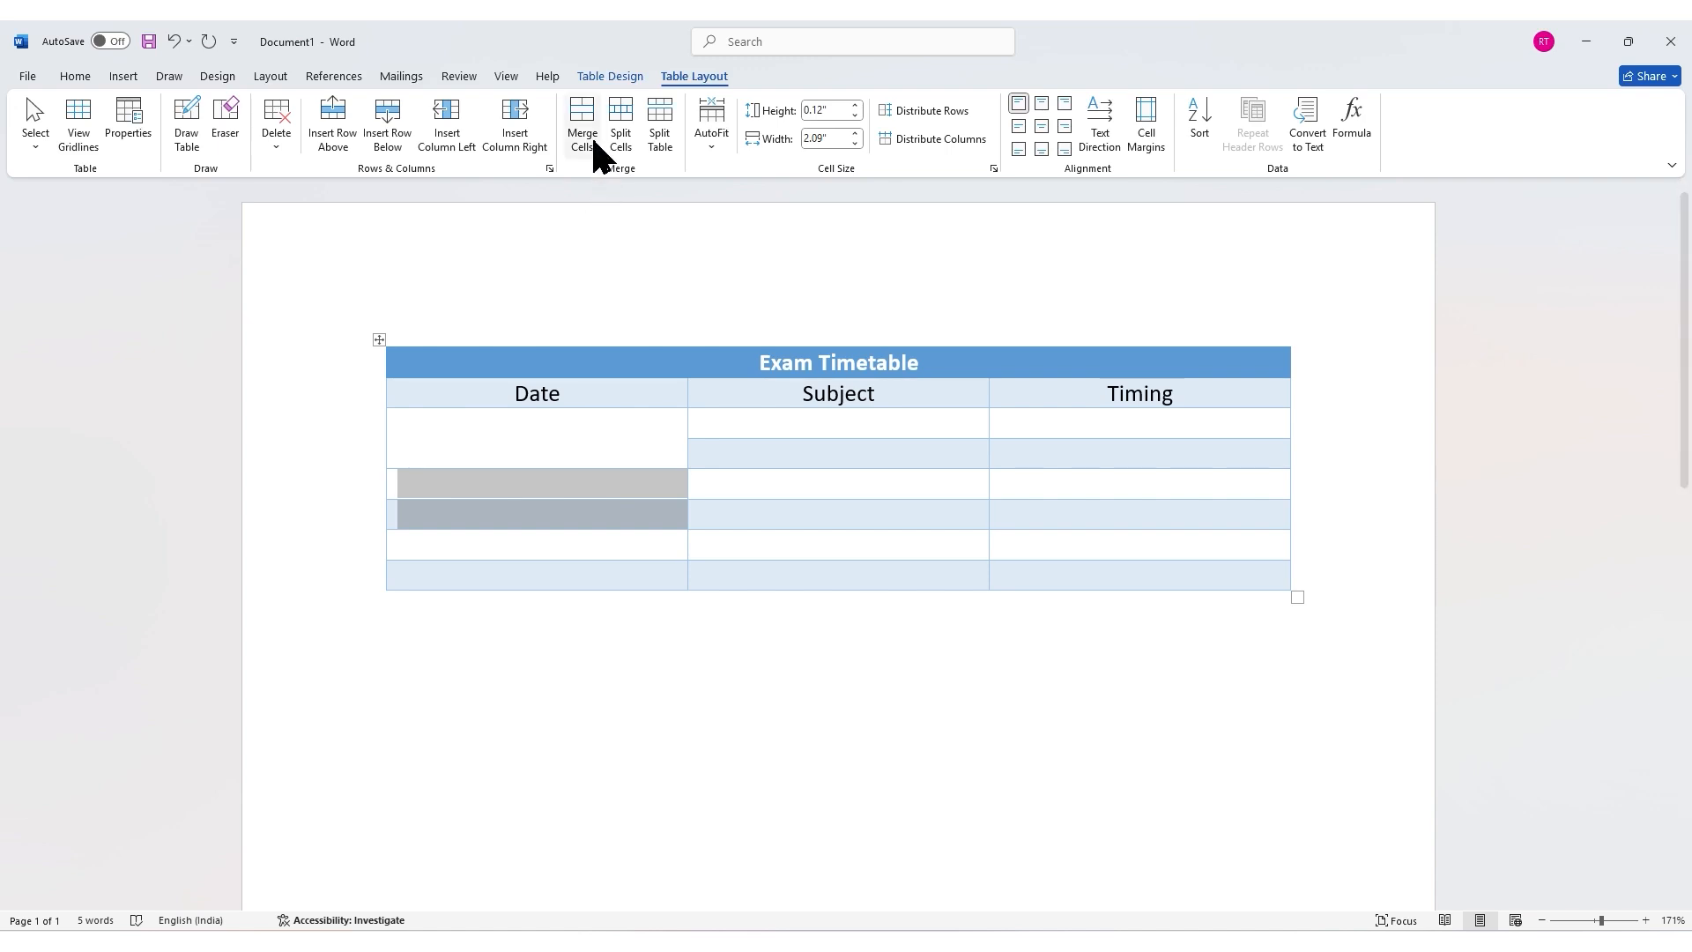
click(589, 139)
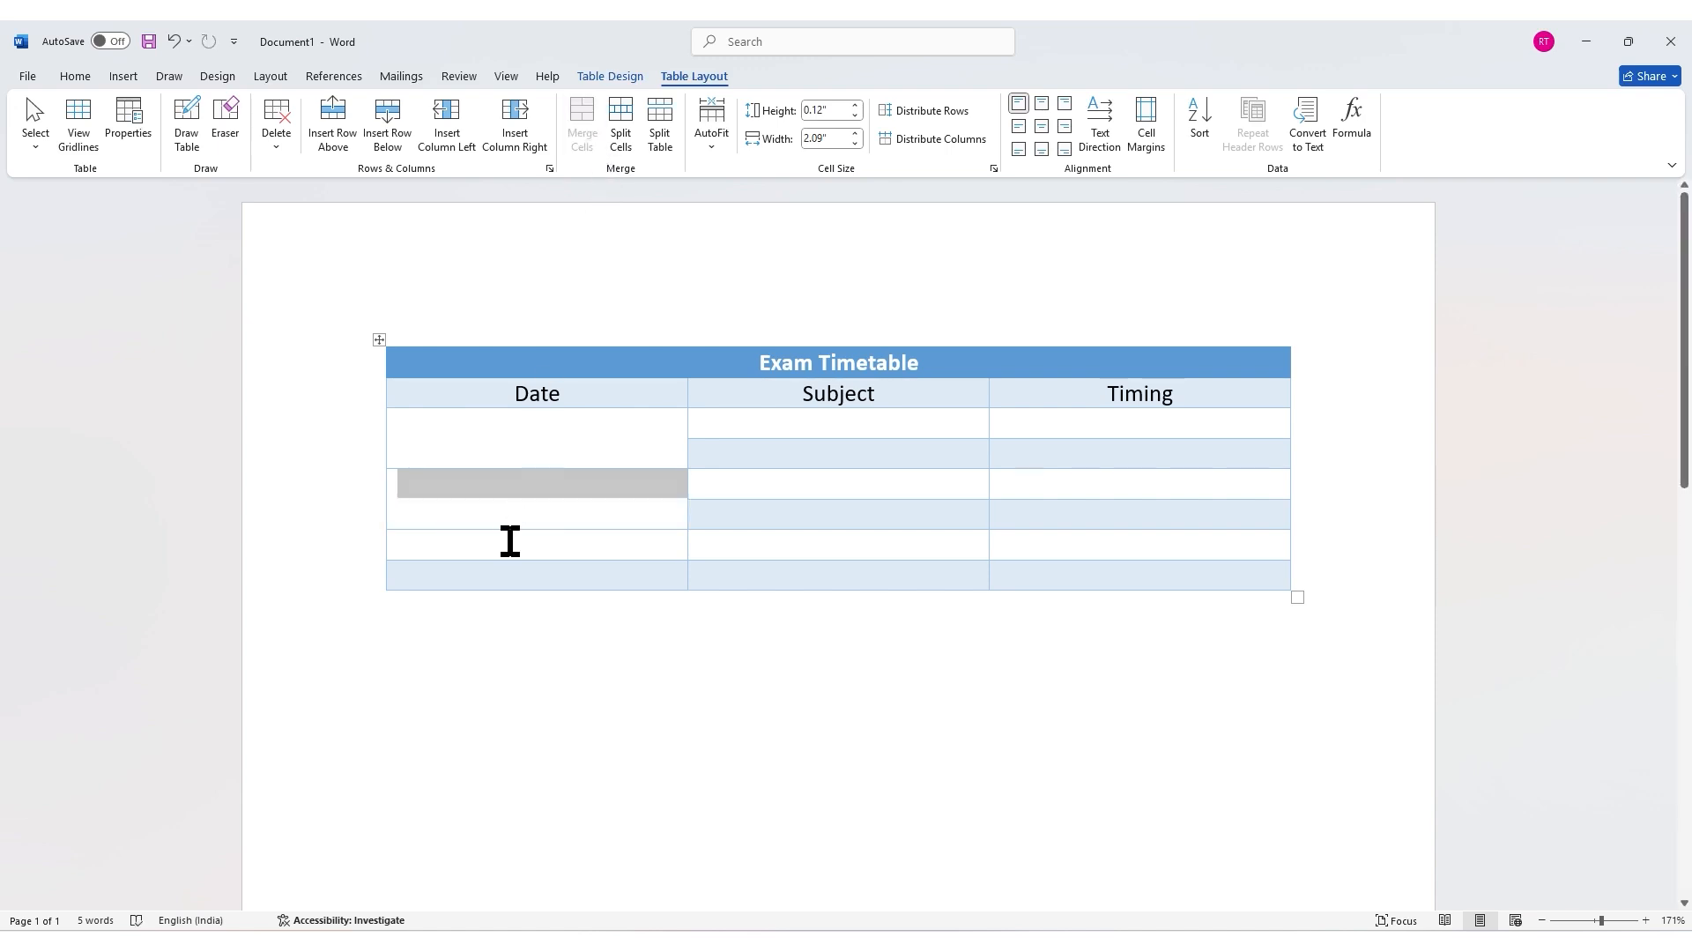
drag(510, 540, 513, 574)
click(584, 137)
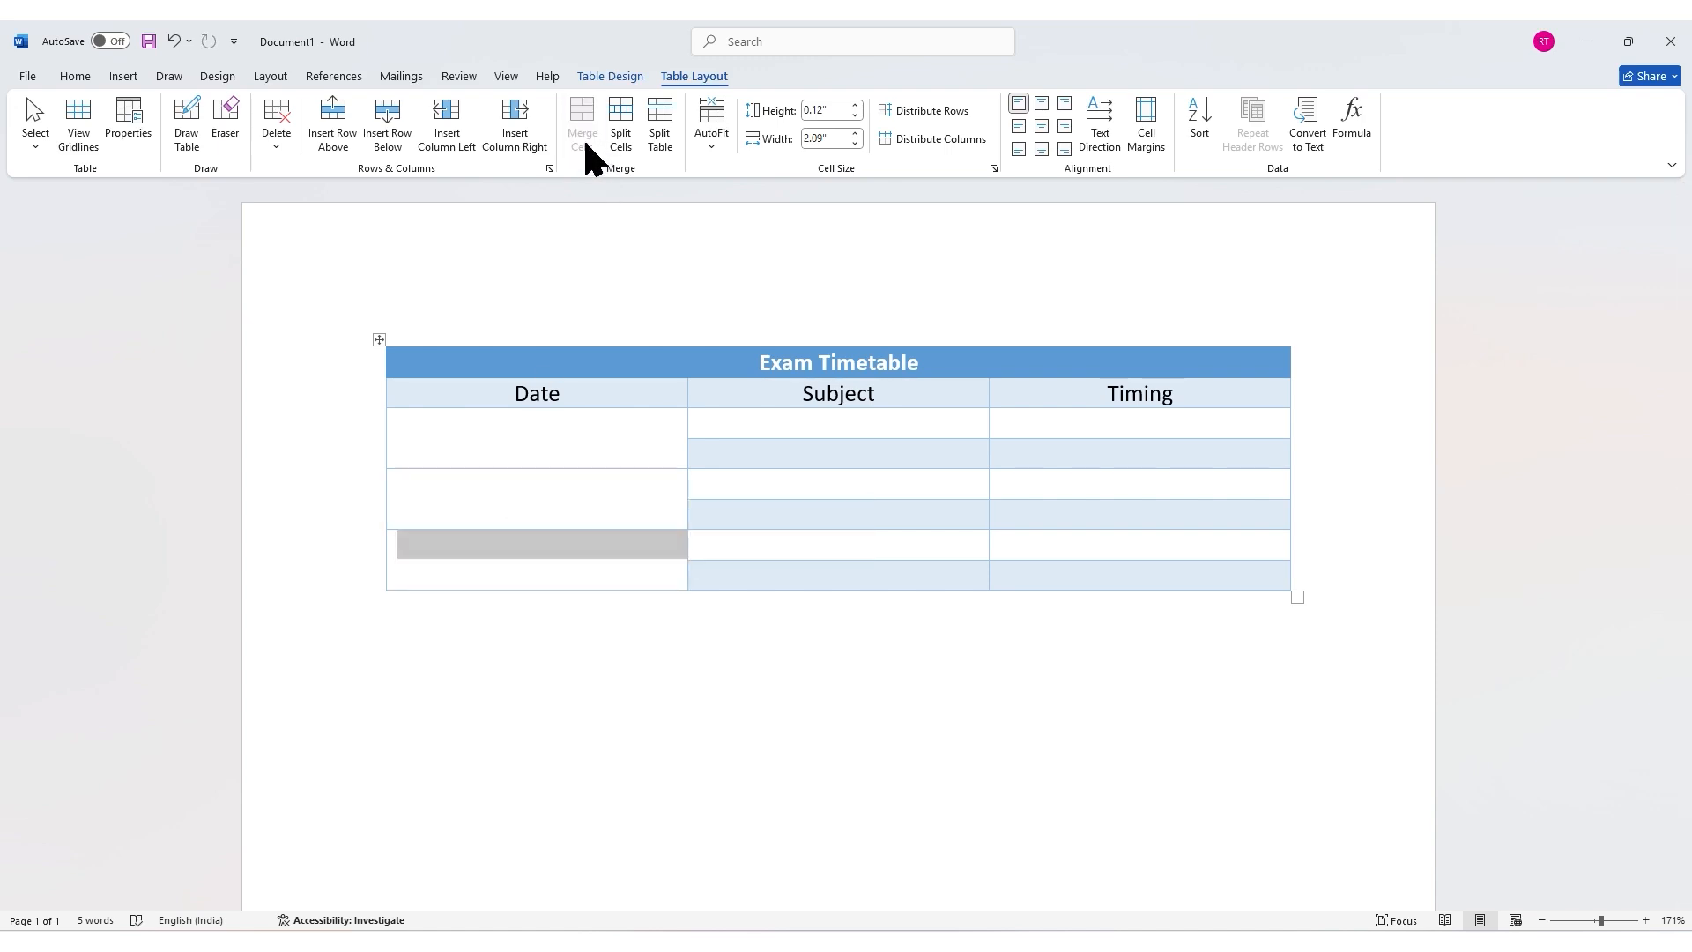
Step: Enter 19 Nov 2024, 20 Nov 2024 and 21 Nov 2024 in the merged Date cells and center them
text(19)
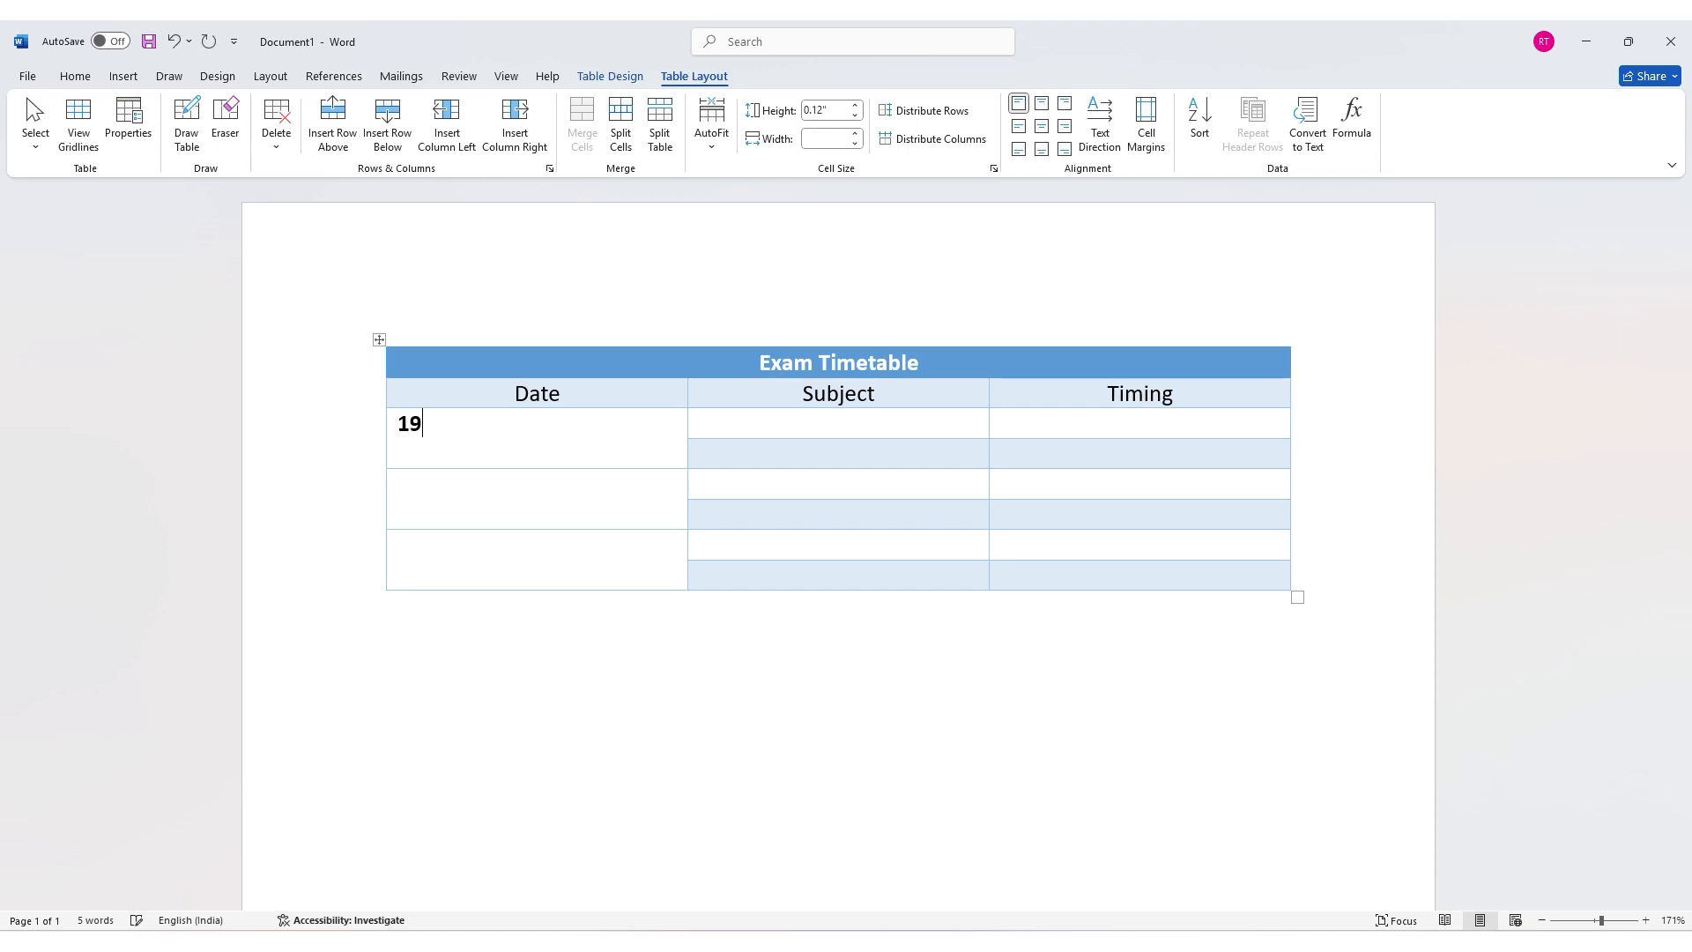
text( Nov 2024)
key(Down)
text(20 Nov 2024)
key(Down)
text(21 Nov 2024)
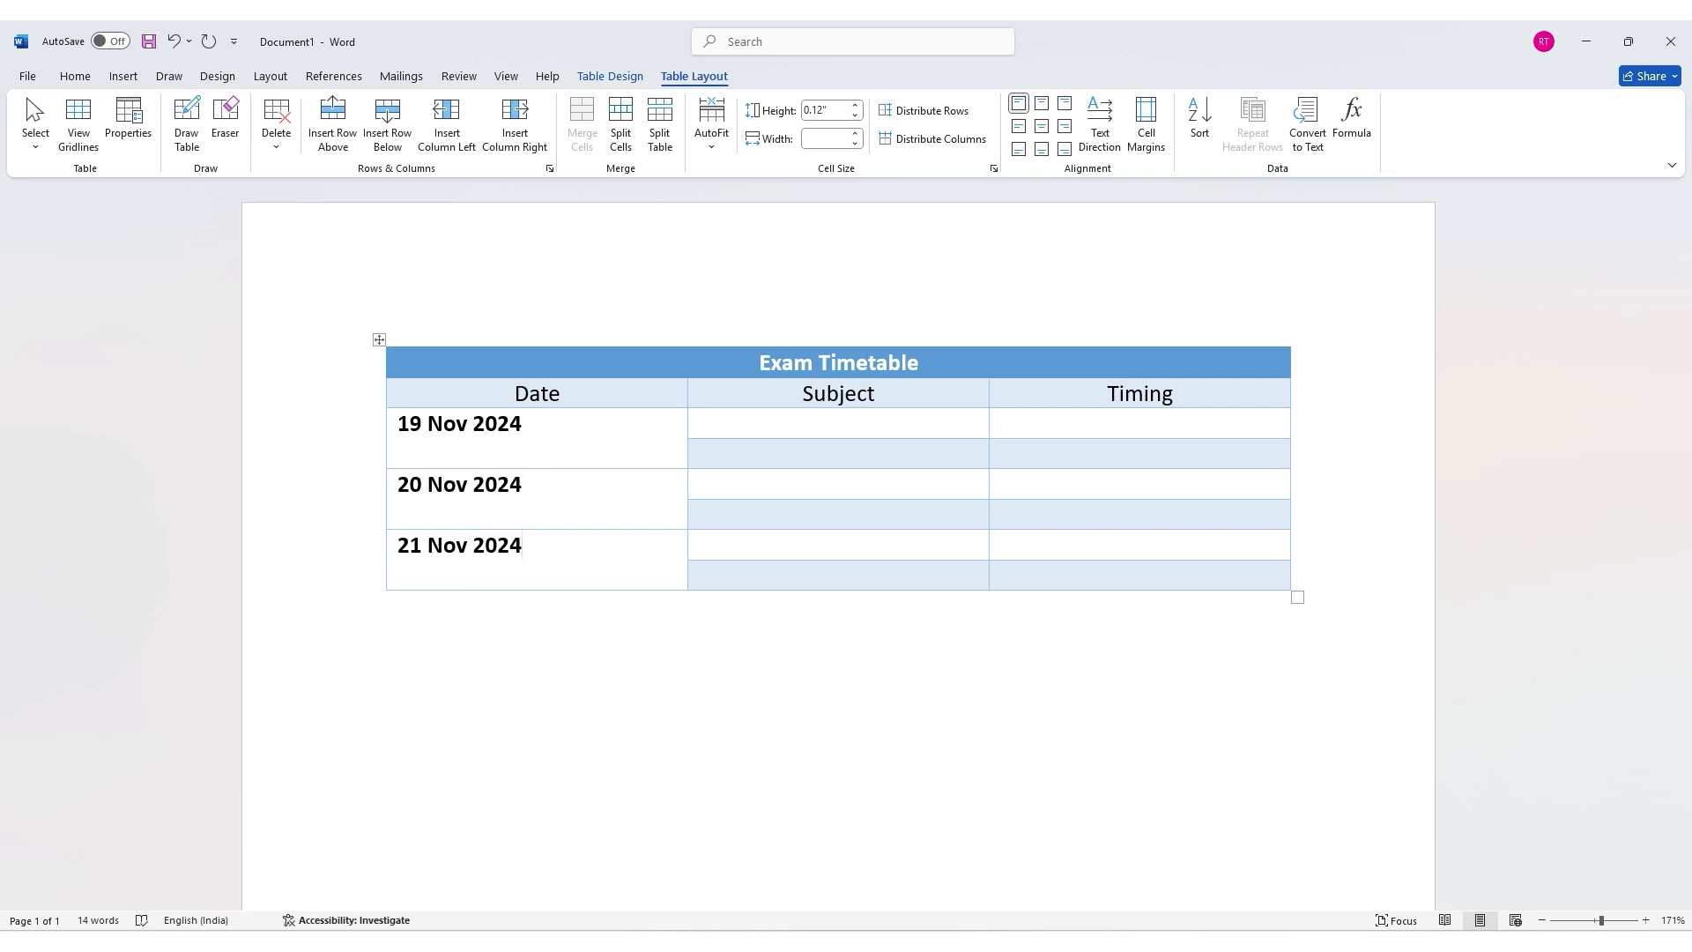
drag(481, 550, 414, 430)
Step: Enter the subjects English, Maths, Science, History, Hindi and Geography down the Subject column
click(744, 428)
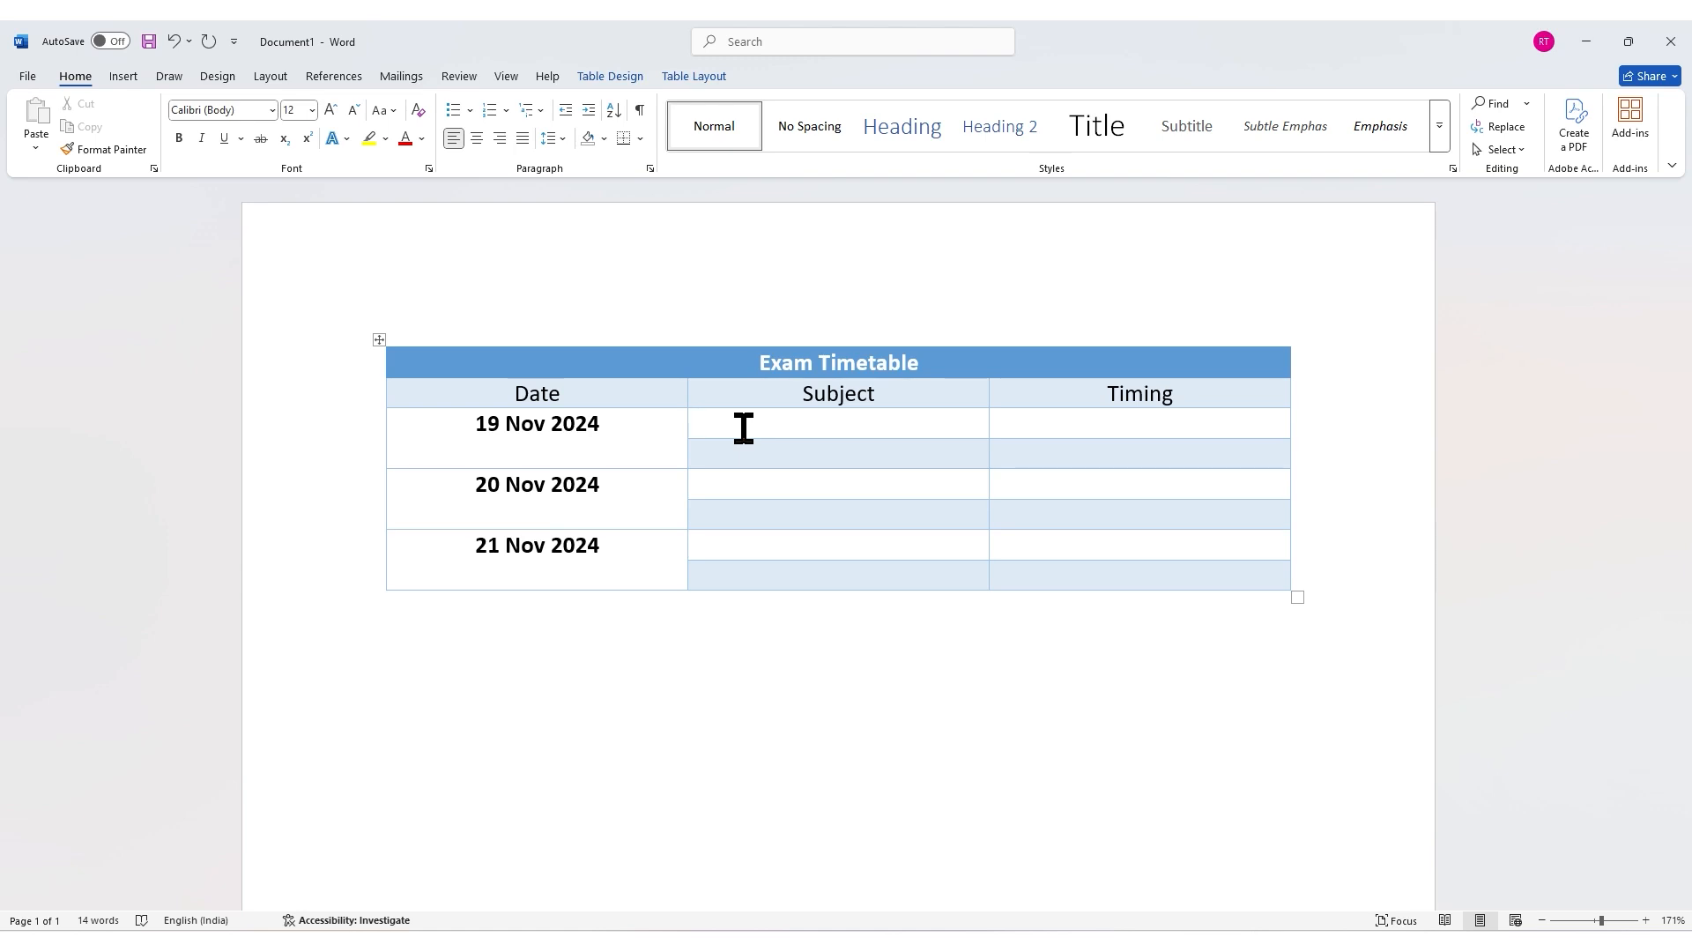
text(English)
key(Down)
text(Maths)
key(Down)
text(Science)
key(Down)
text(History)
key(Down)
text(Hindi)
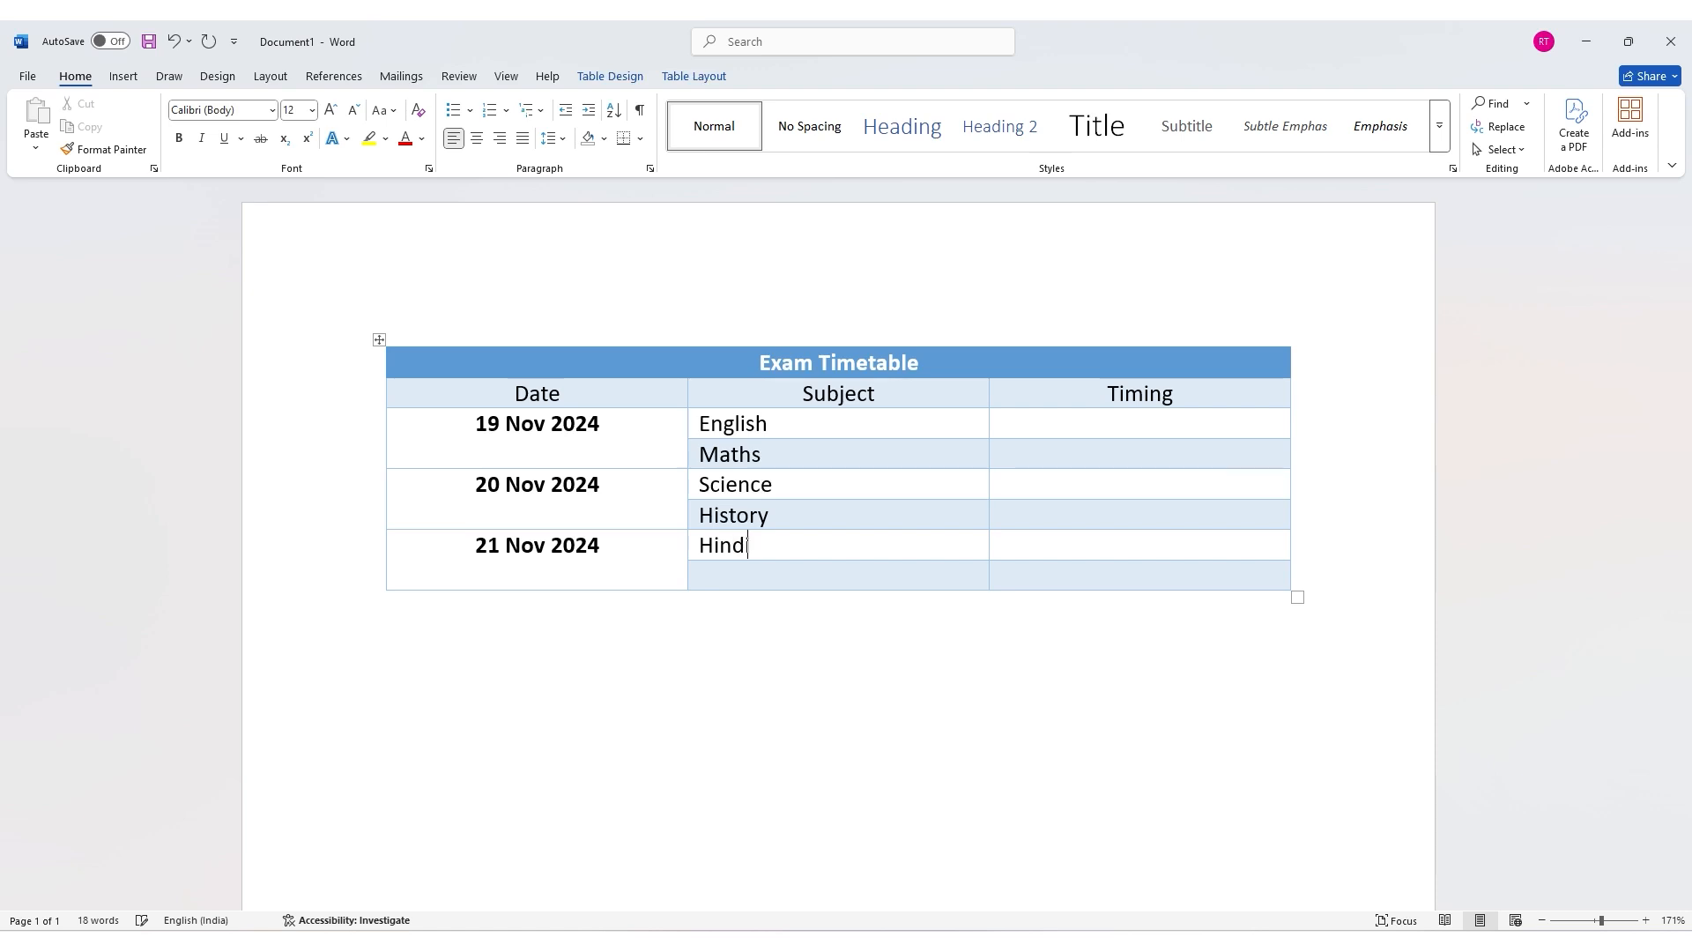
key(Down)
text(Geography)
Step: Select all the subject cells and center their text
key(shift+Up)
key(shift+Up)
key(shift+Up)
key(shift+Up)
key(shift+Up)
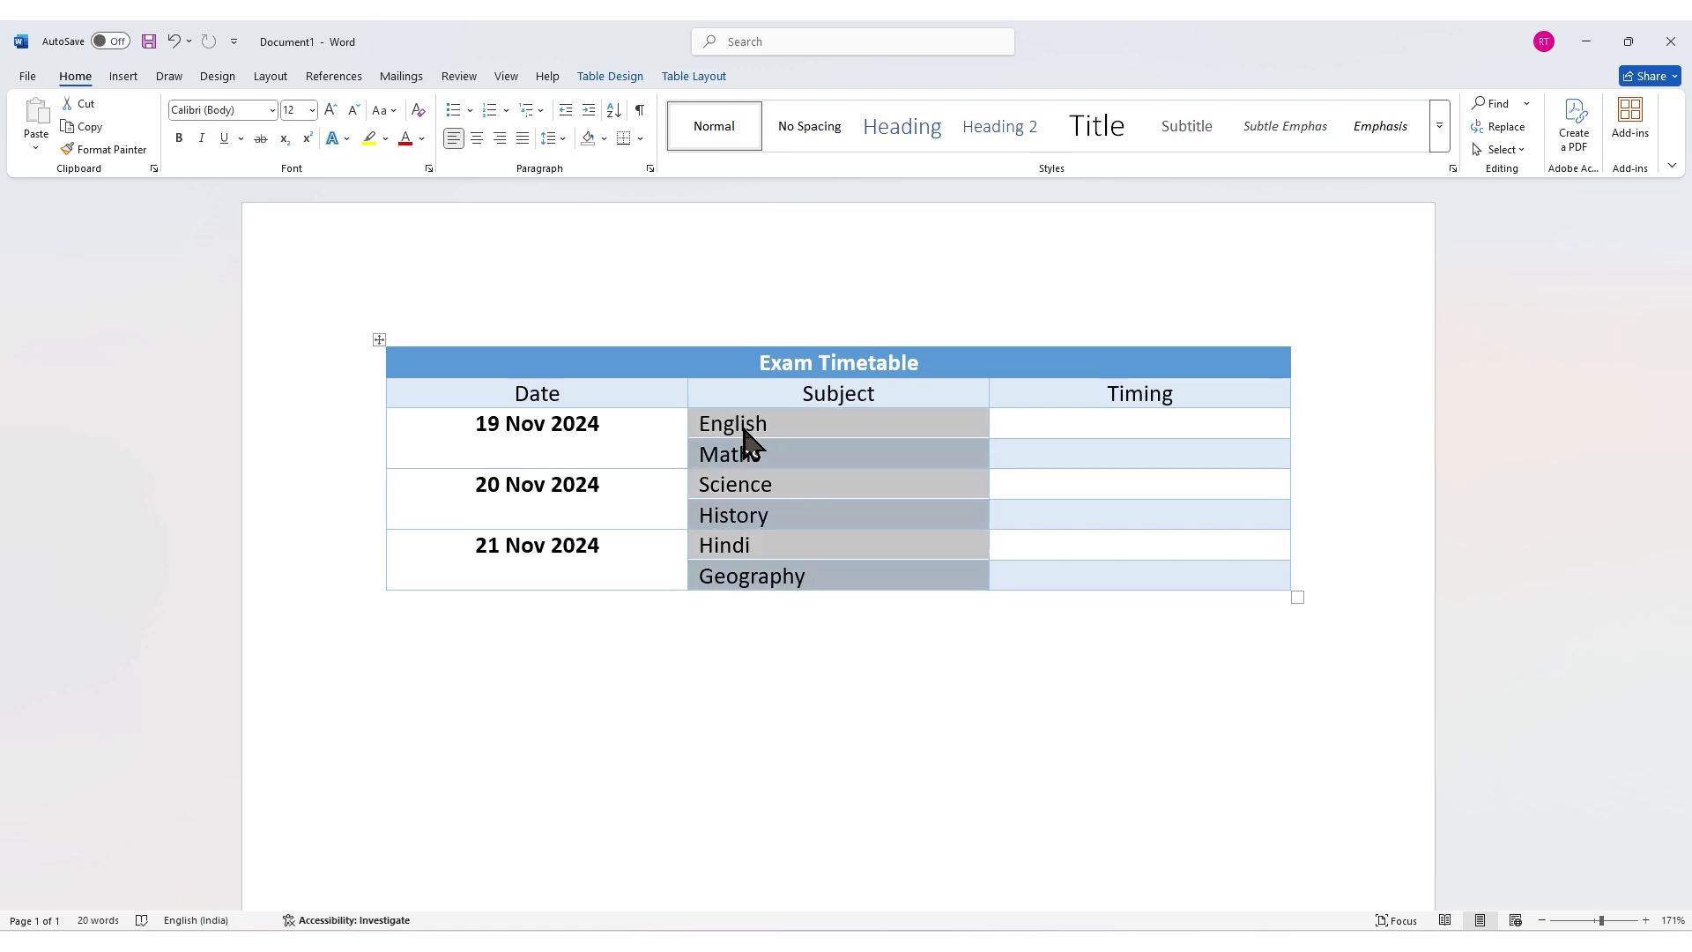
click(476, 140)
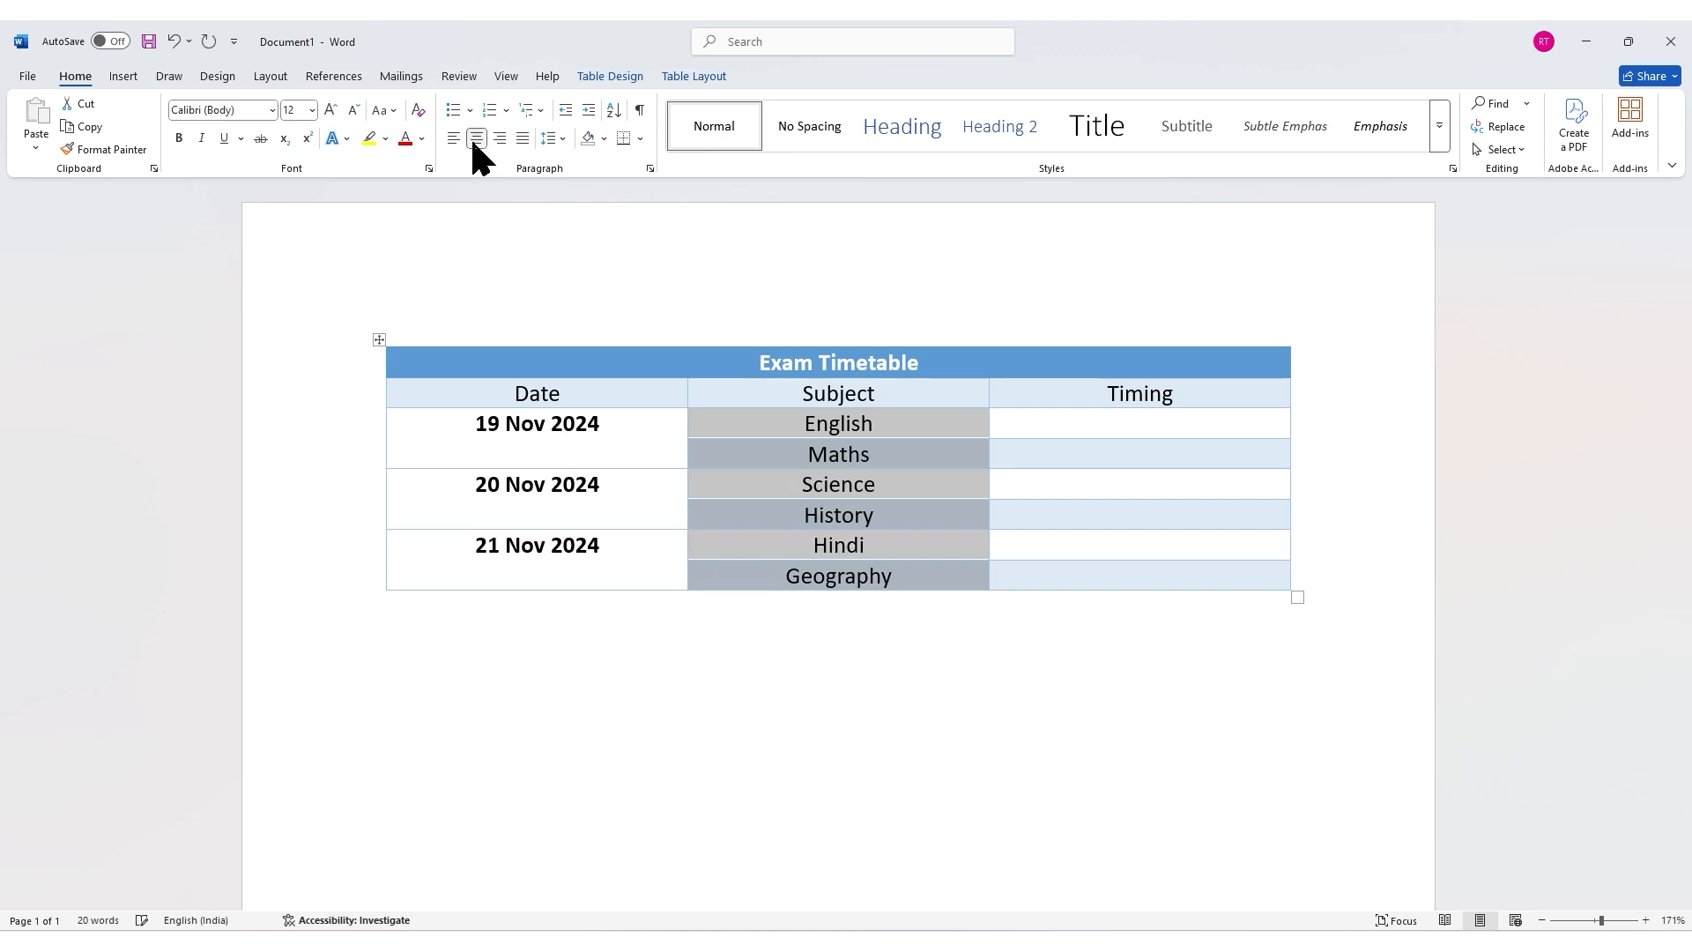
Step: Split the Geography cell into 2 columns and 1 row and type Computer in the new cell
click(767, 579)
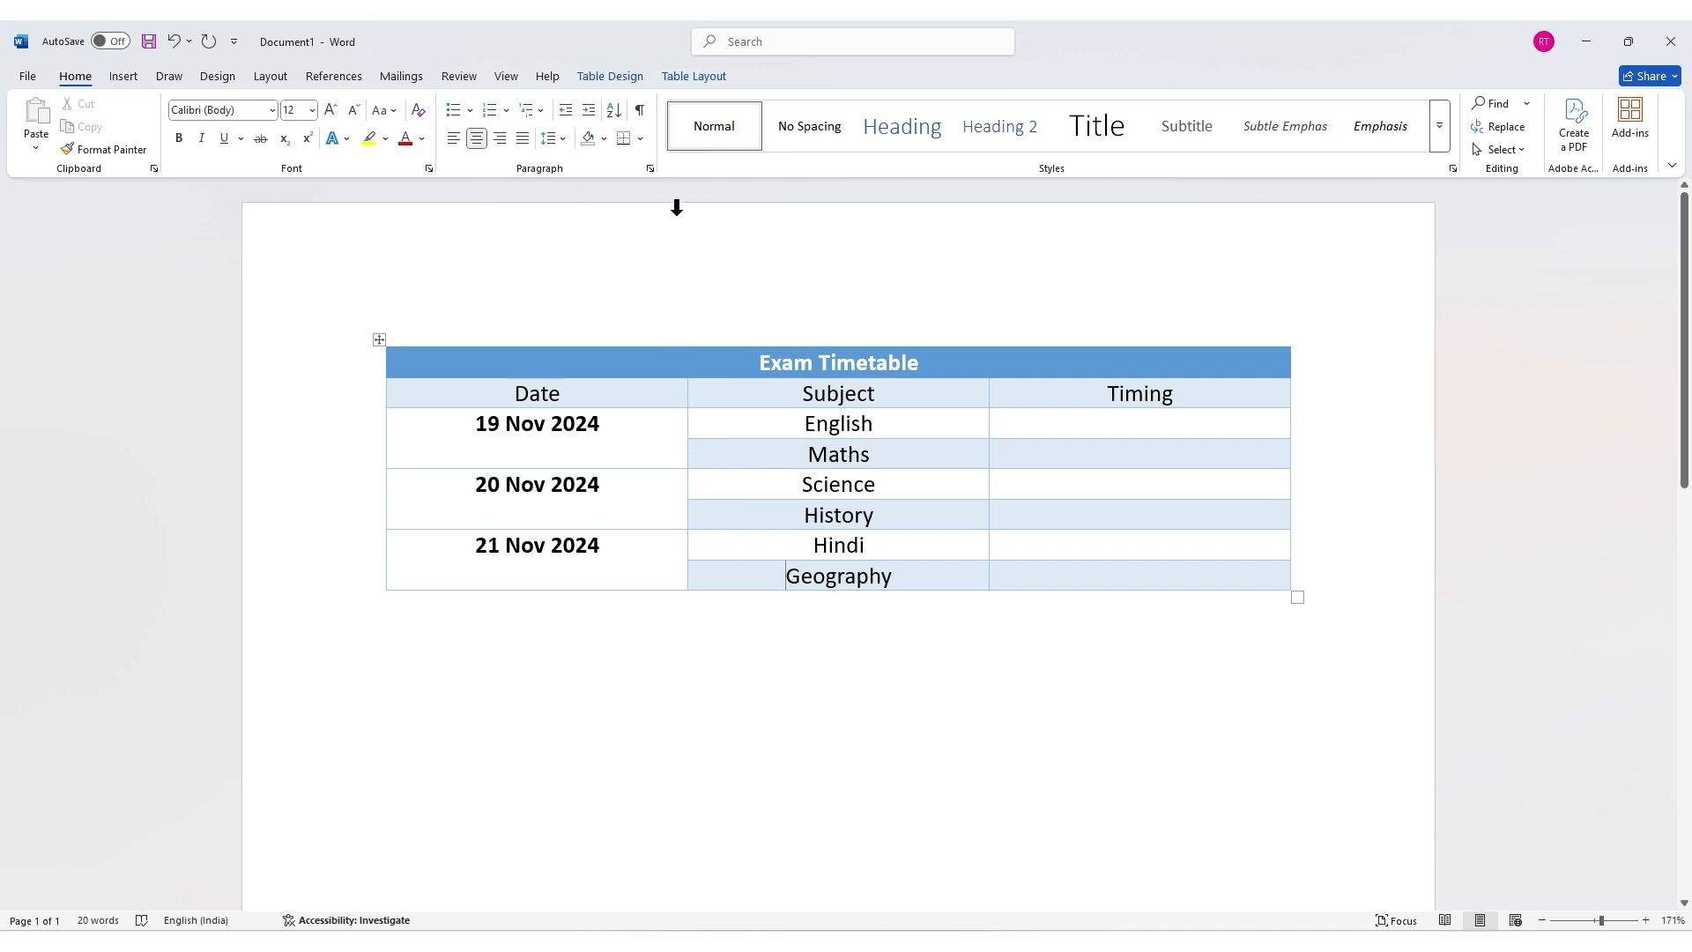
click(691, 78)
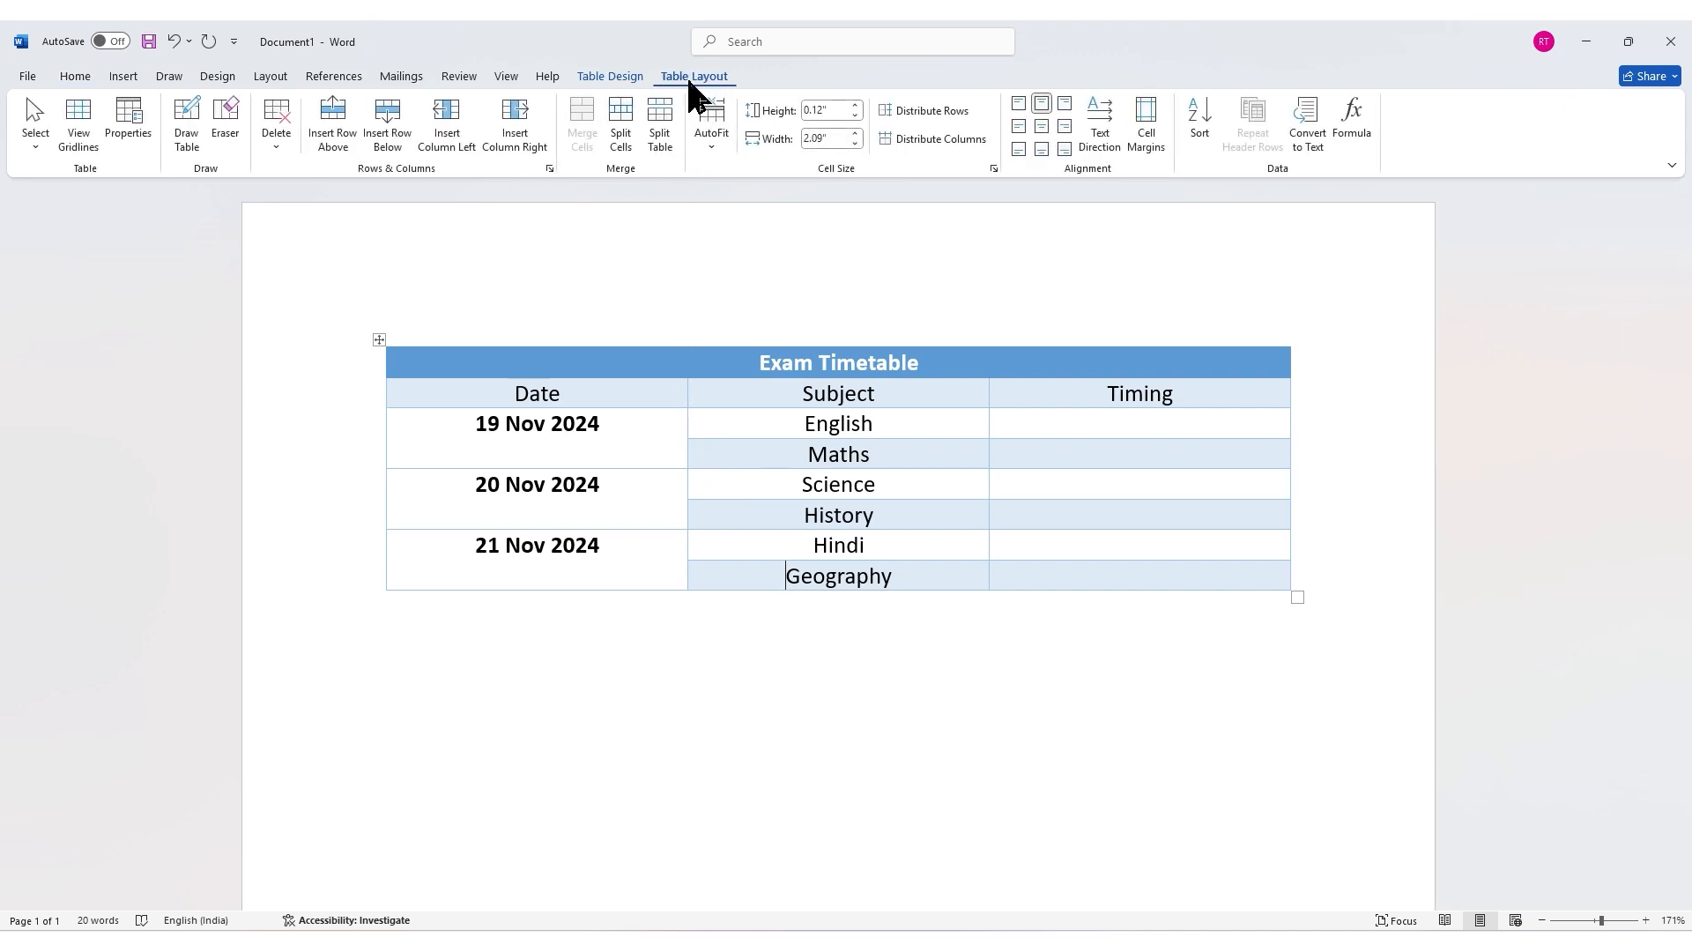
click(621, 128)
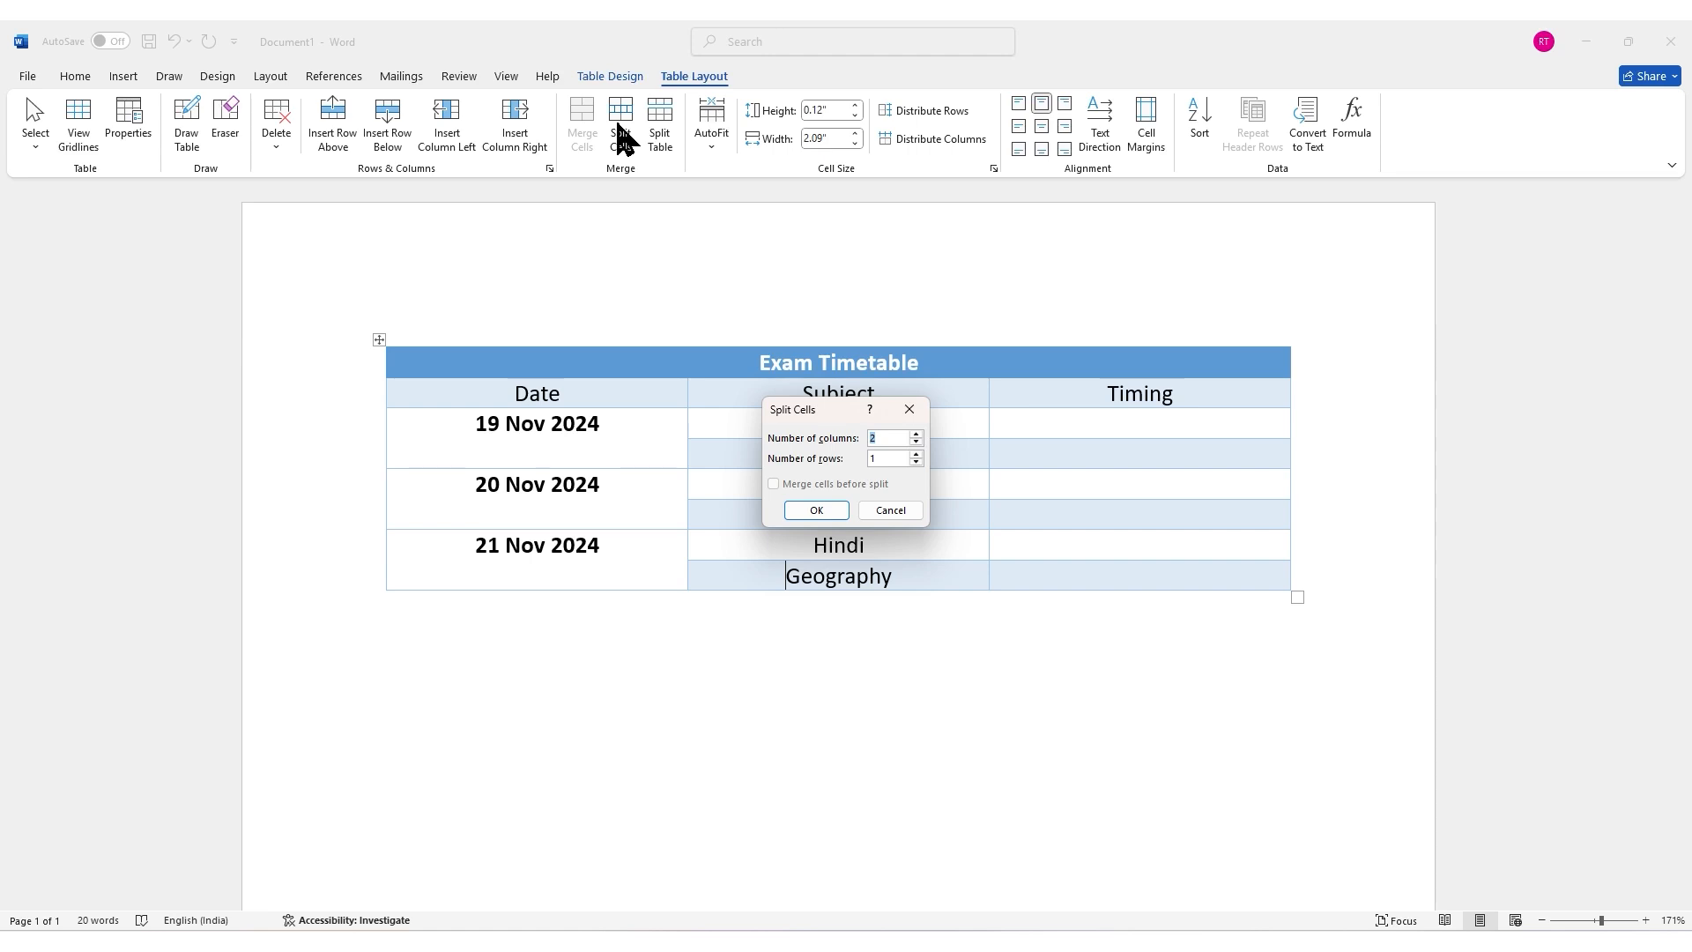
click(841, 505)
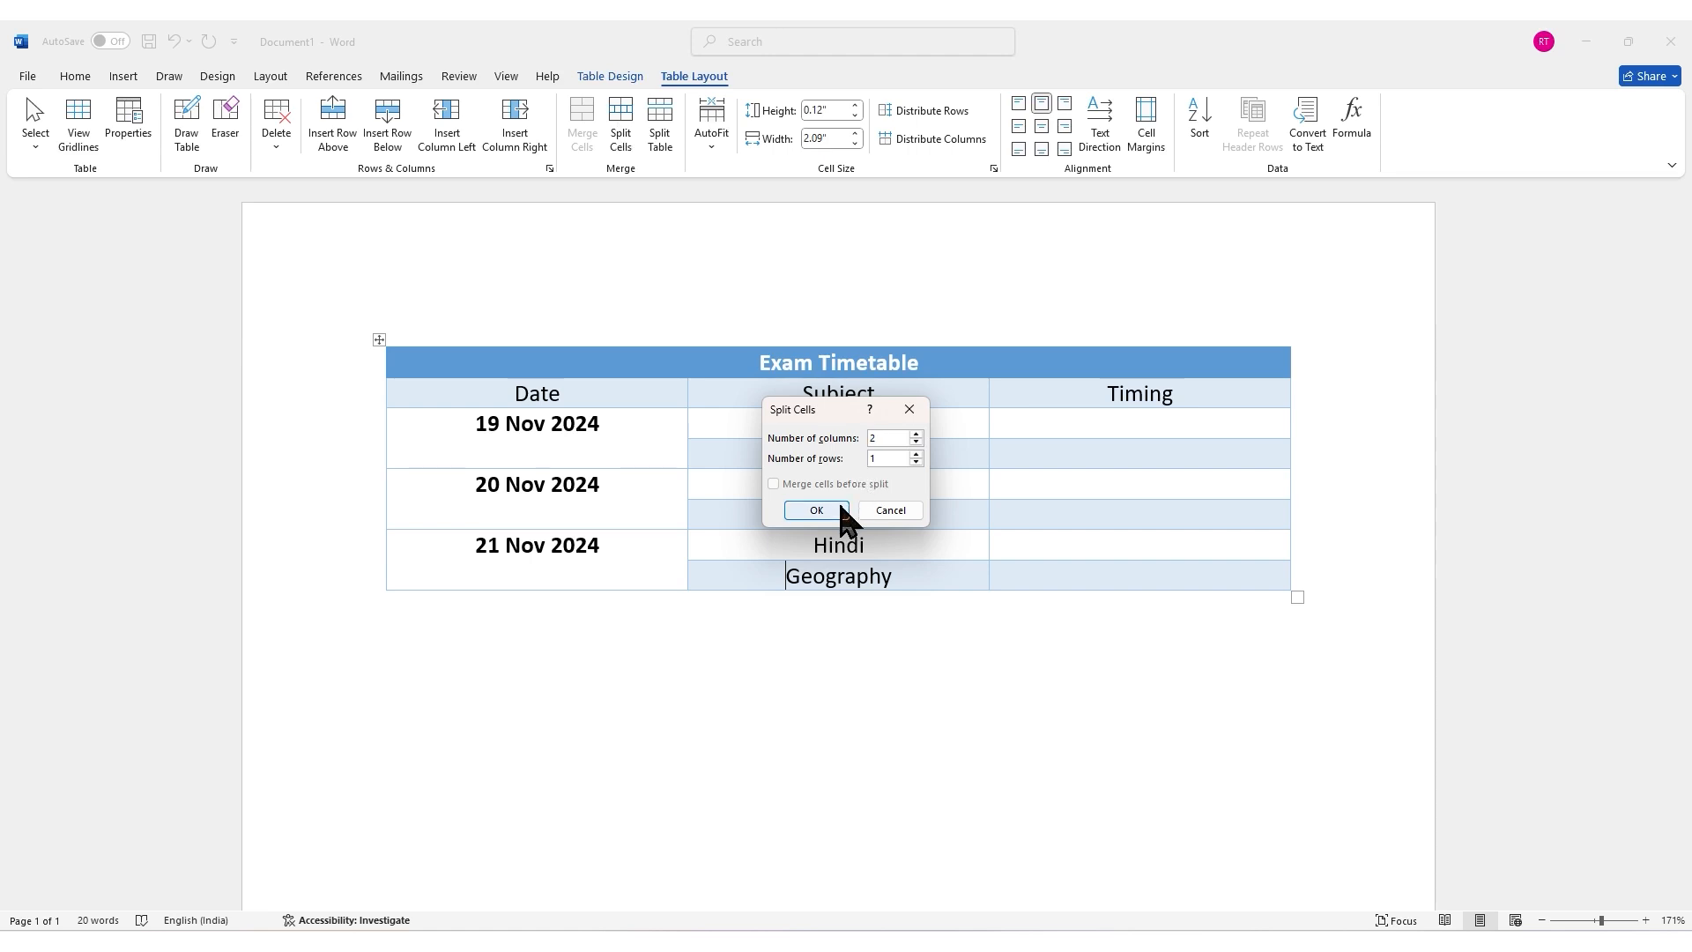
click(844, 518)
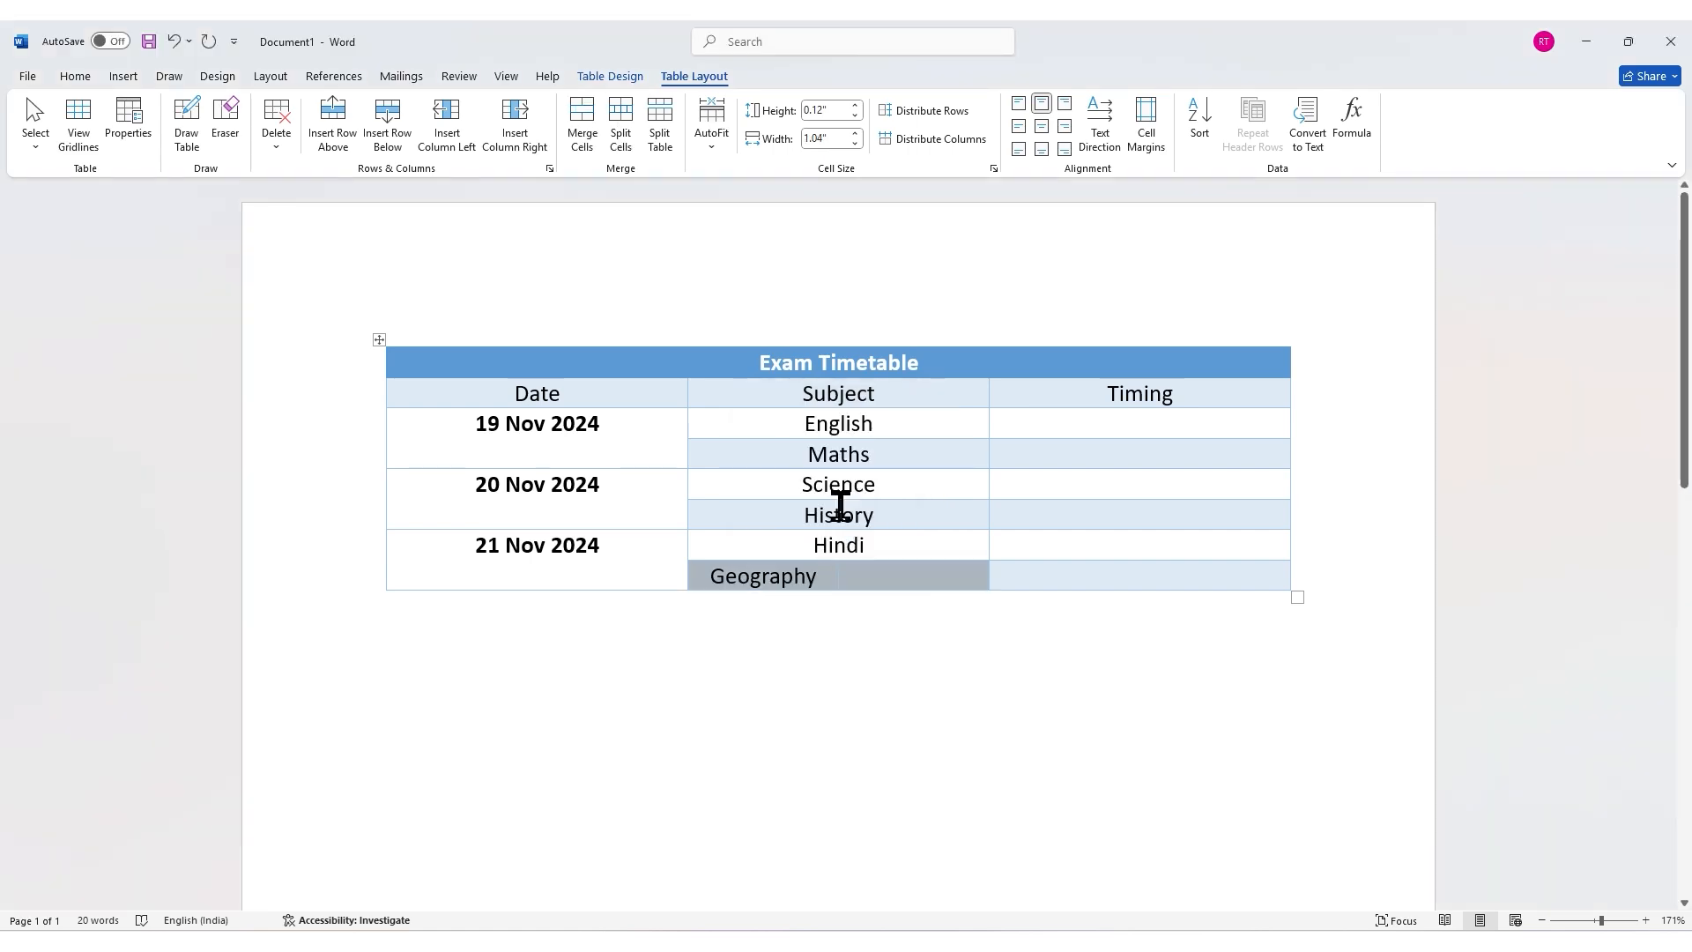
text(Computer)
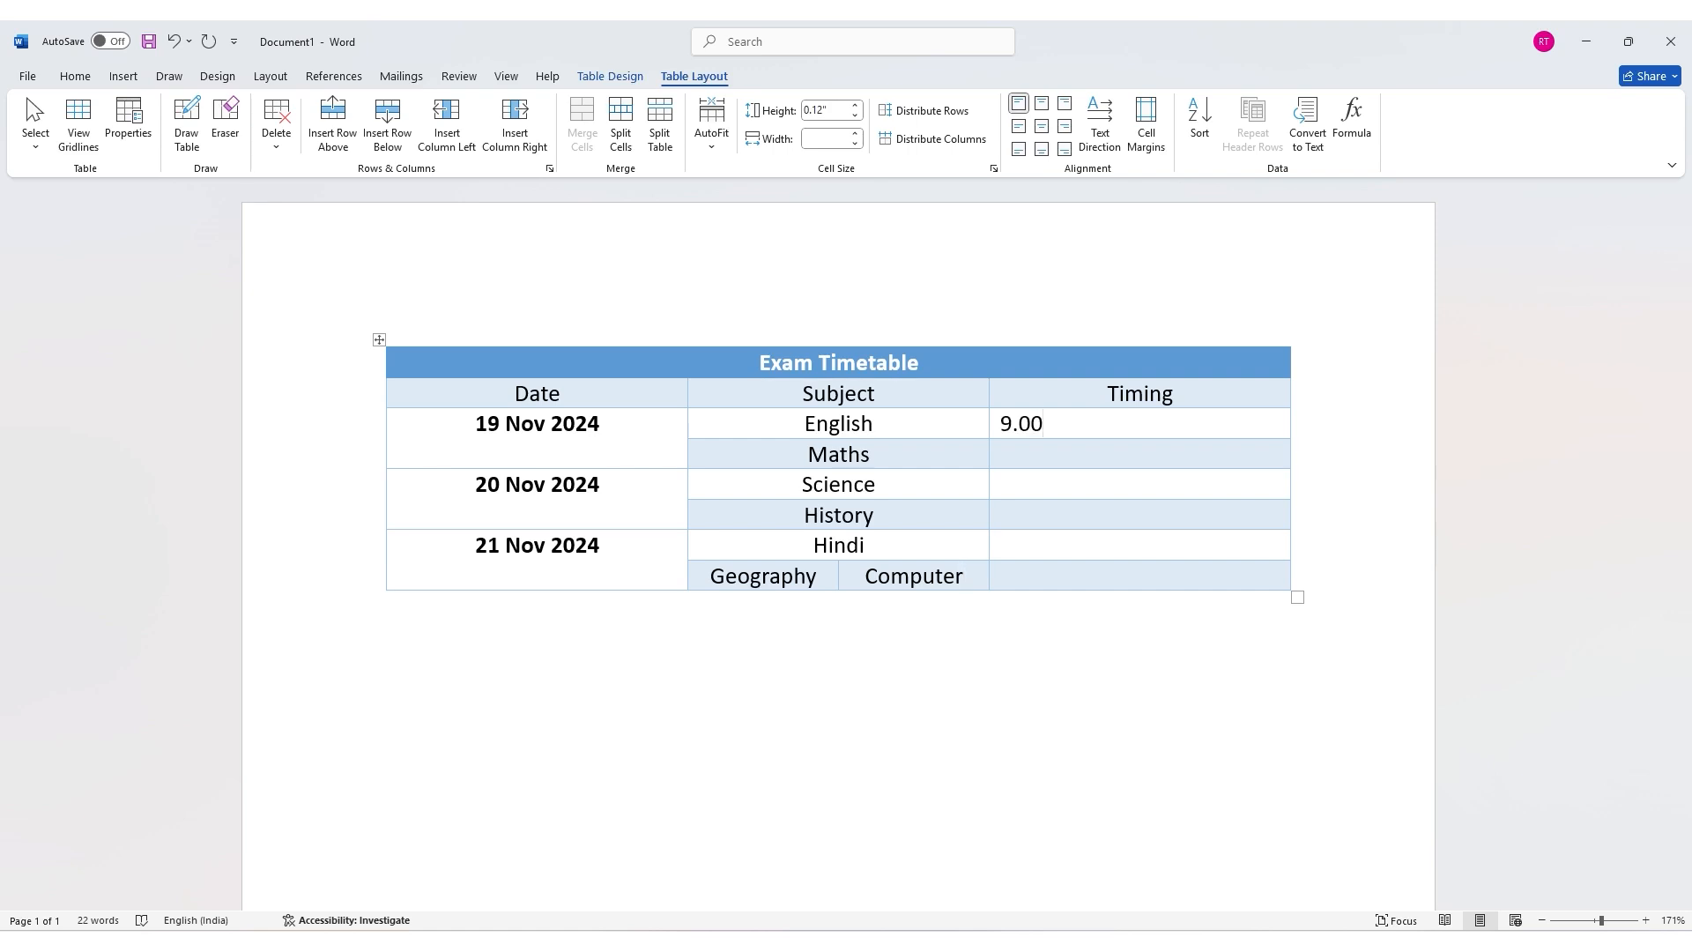
Step: Enter the timings 9.00 am to 10.00 am, 10.30 am to 11.30 am and 9.00 am to 10.00 am in the Timing column
text(am to 10.00 am)
key(Down)
text(10.30 am to 11.30 am)
key(Down)
text(9.00 am to 10.00 am)
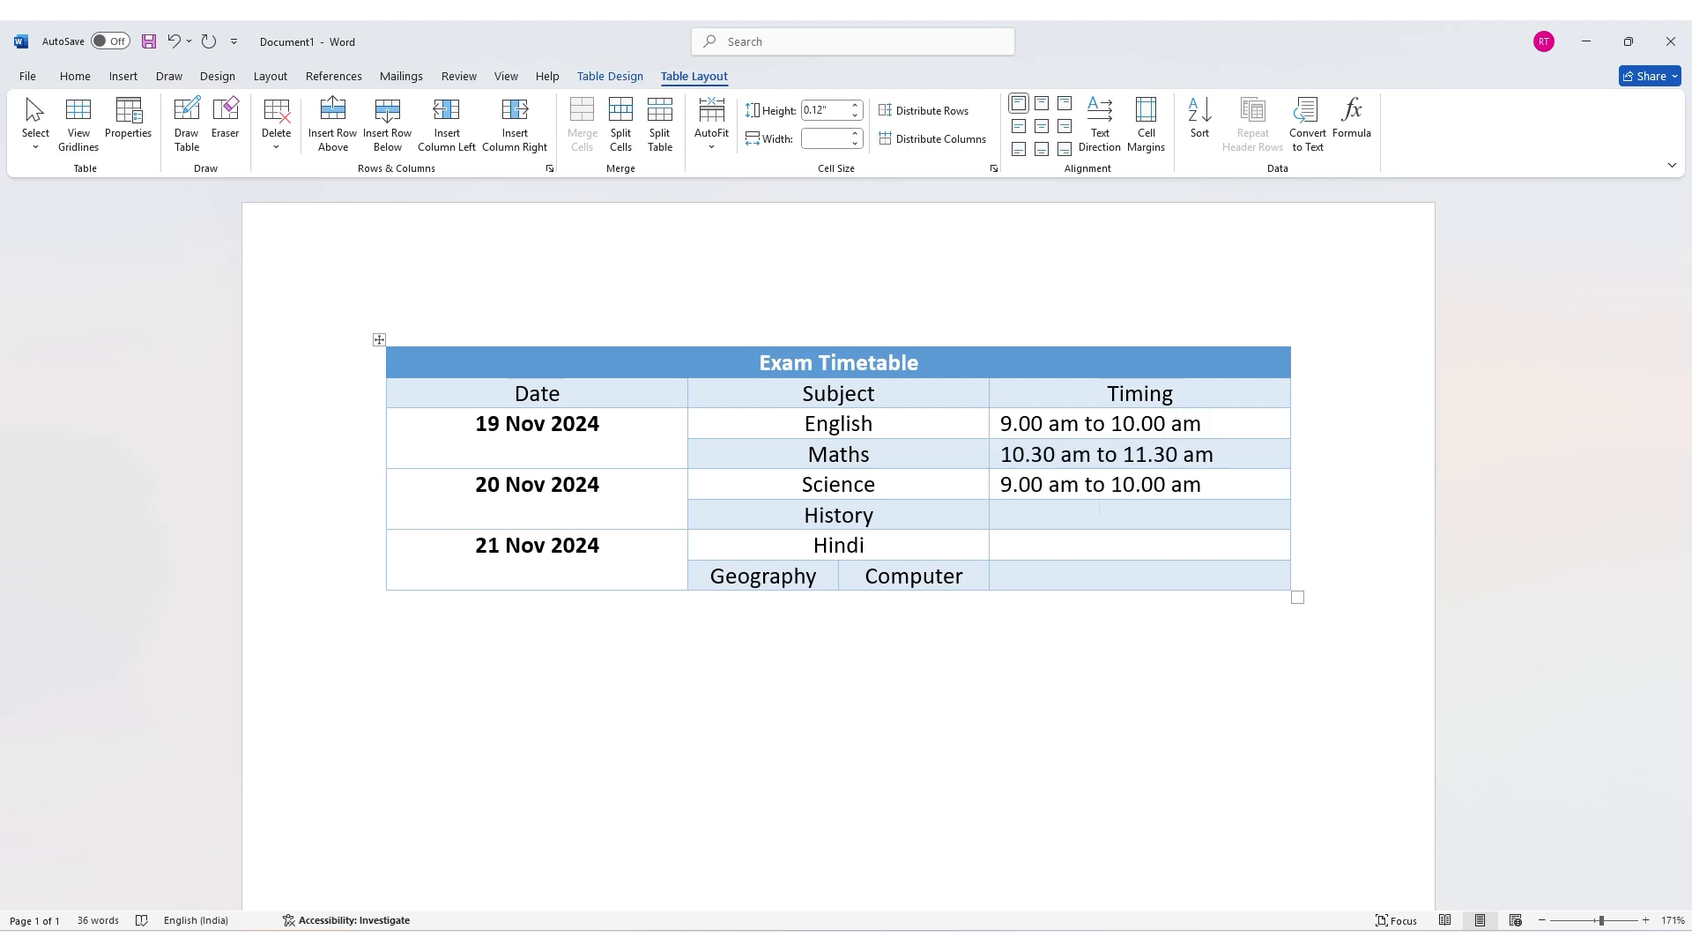
Step: Enter 10.30 am to 11.30 am and 9.00 am to 10.00 am as the History and Hindi timings
key(Down)
text(10.30 am to 11.30 am)
key(Down)
text(9.00 am to 10.00 am)
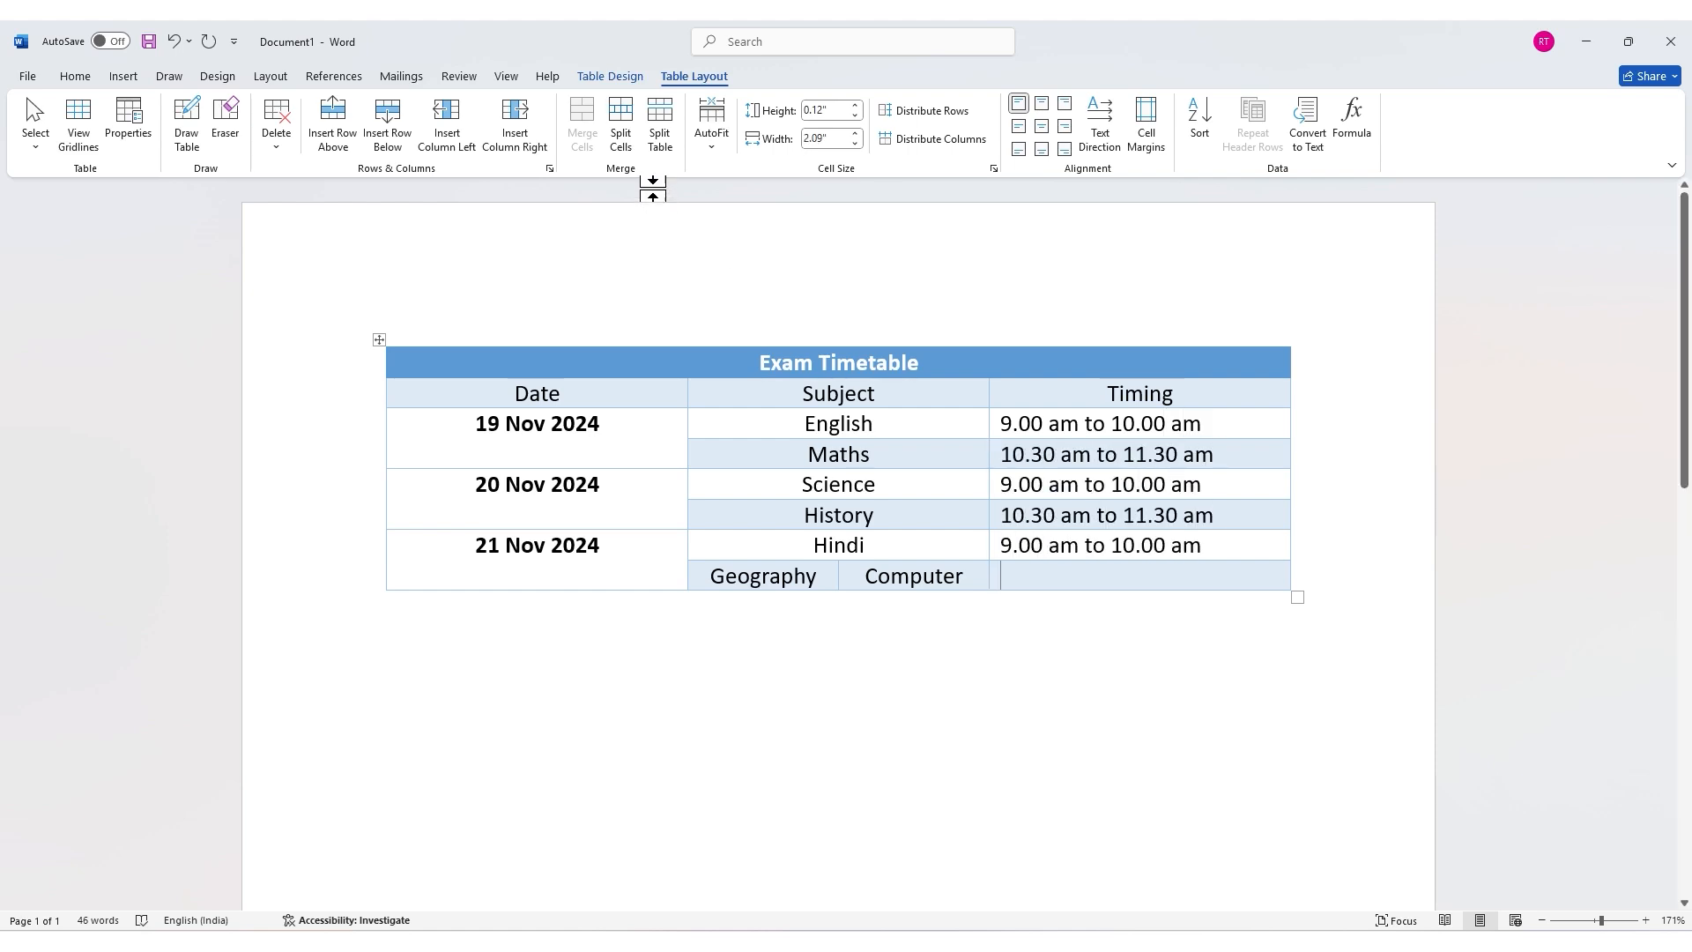
Step: Split the last Timing cell into 2 columns and 1 row, then enter 10.30am to 11.30 am and 12.30 pm to 1.30 pm
click(631, 150)
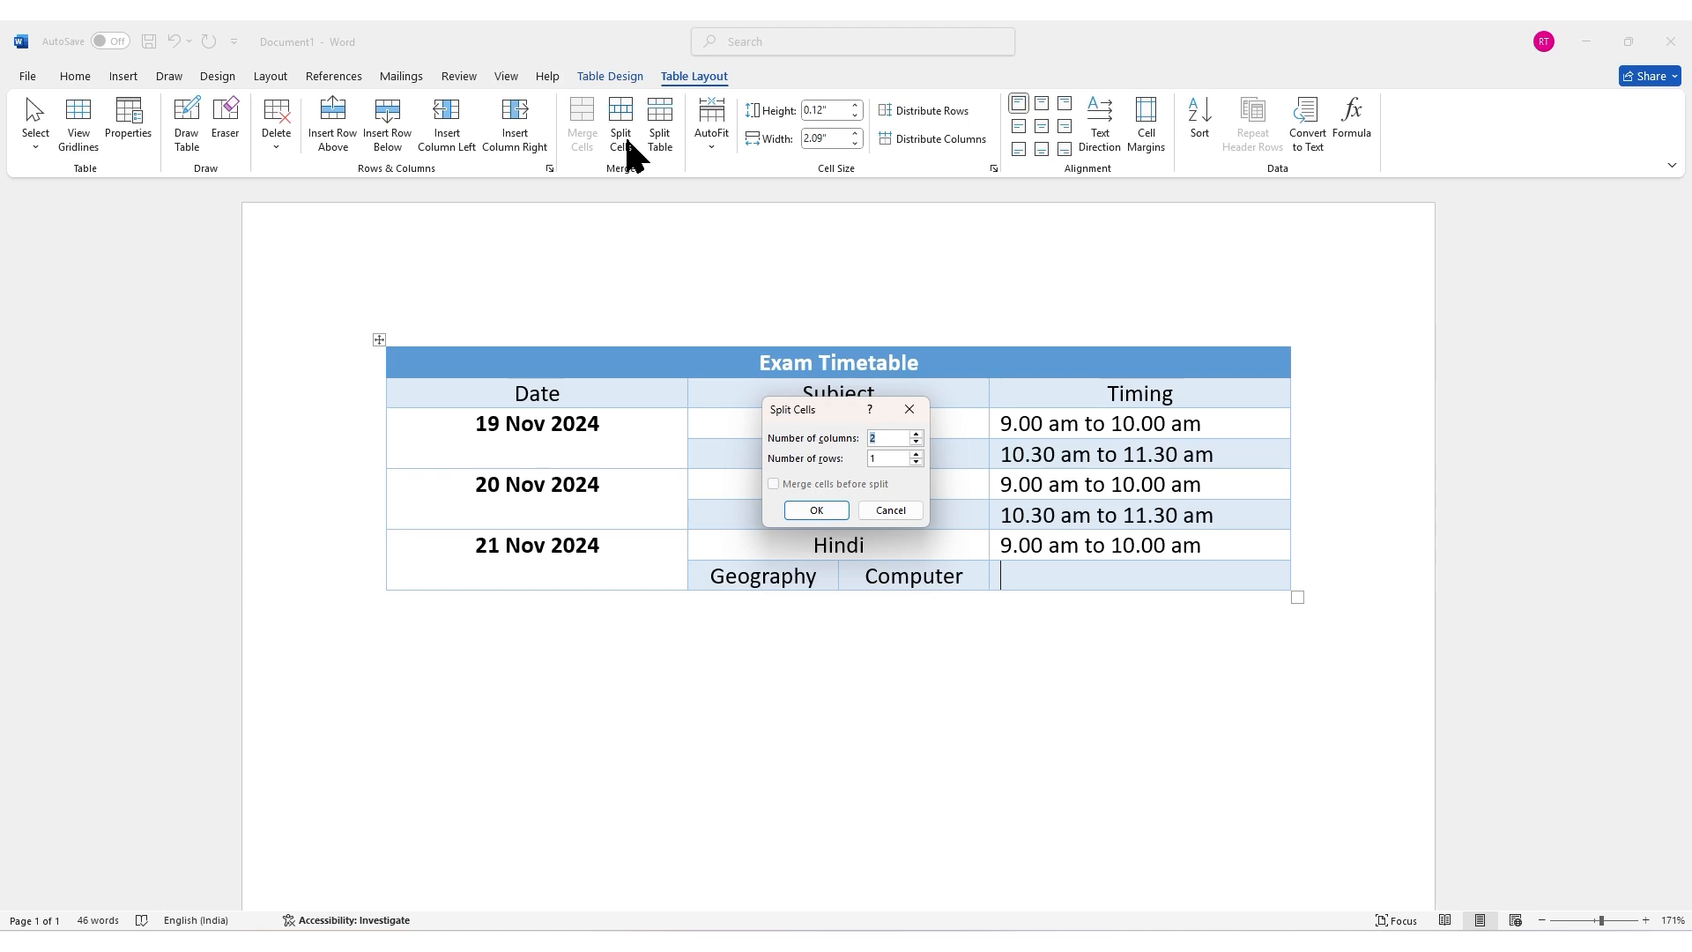
click(829, 510)
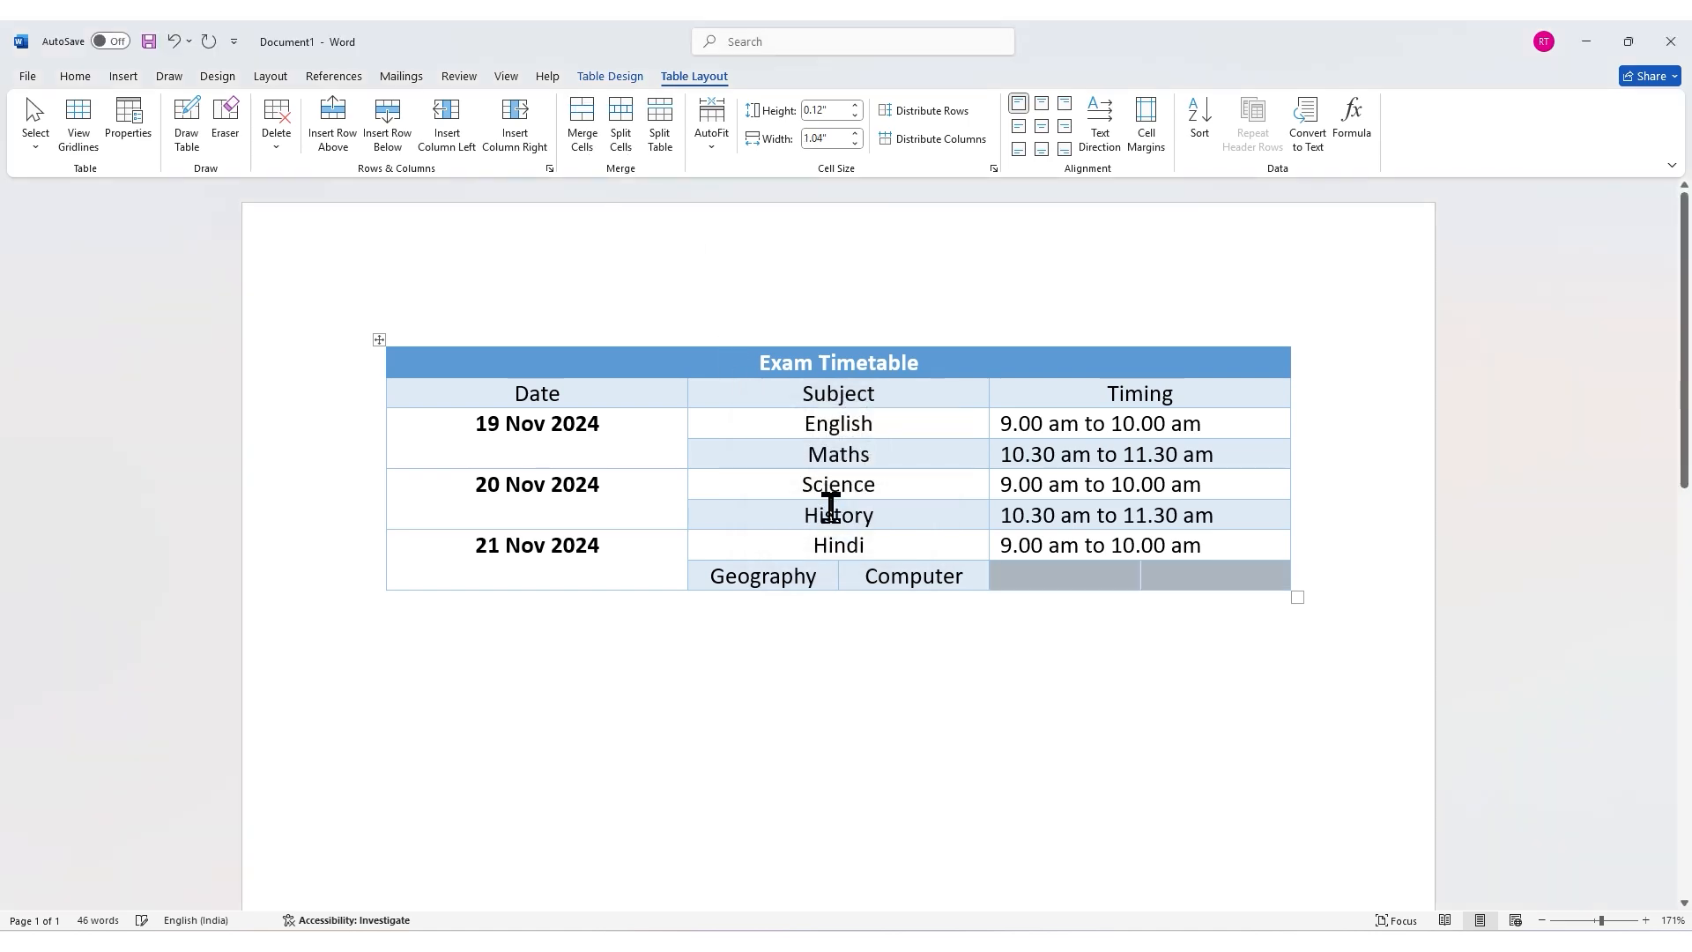
click(1039, 593)
text(10.30am to 11.30 am)
key(Tab)
text(12.30 pm to 1.30 pm)
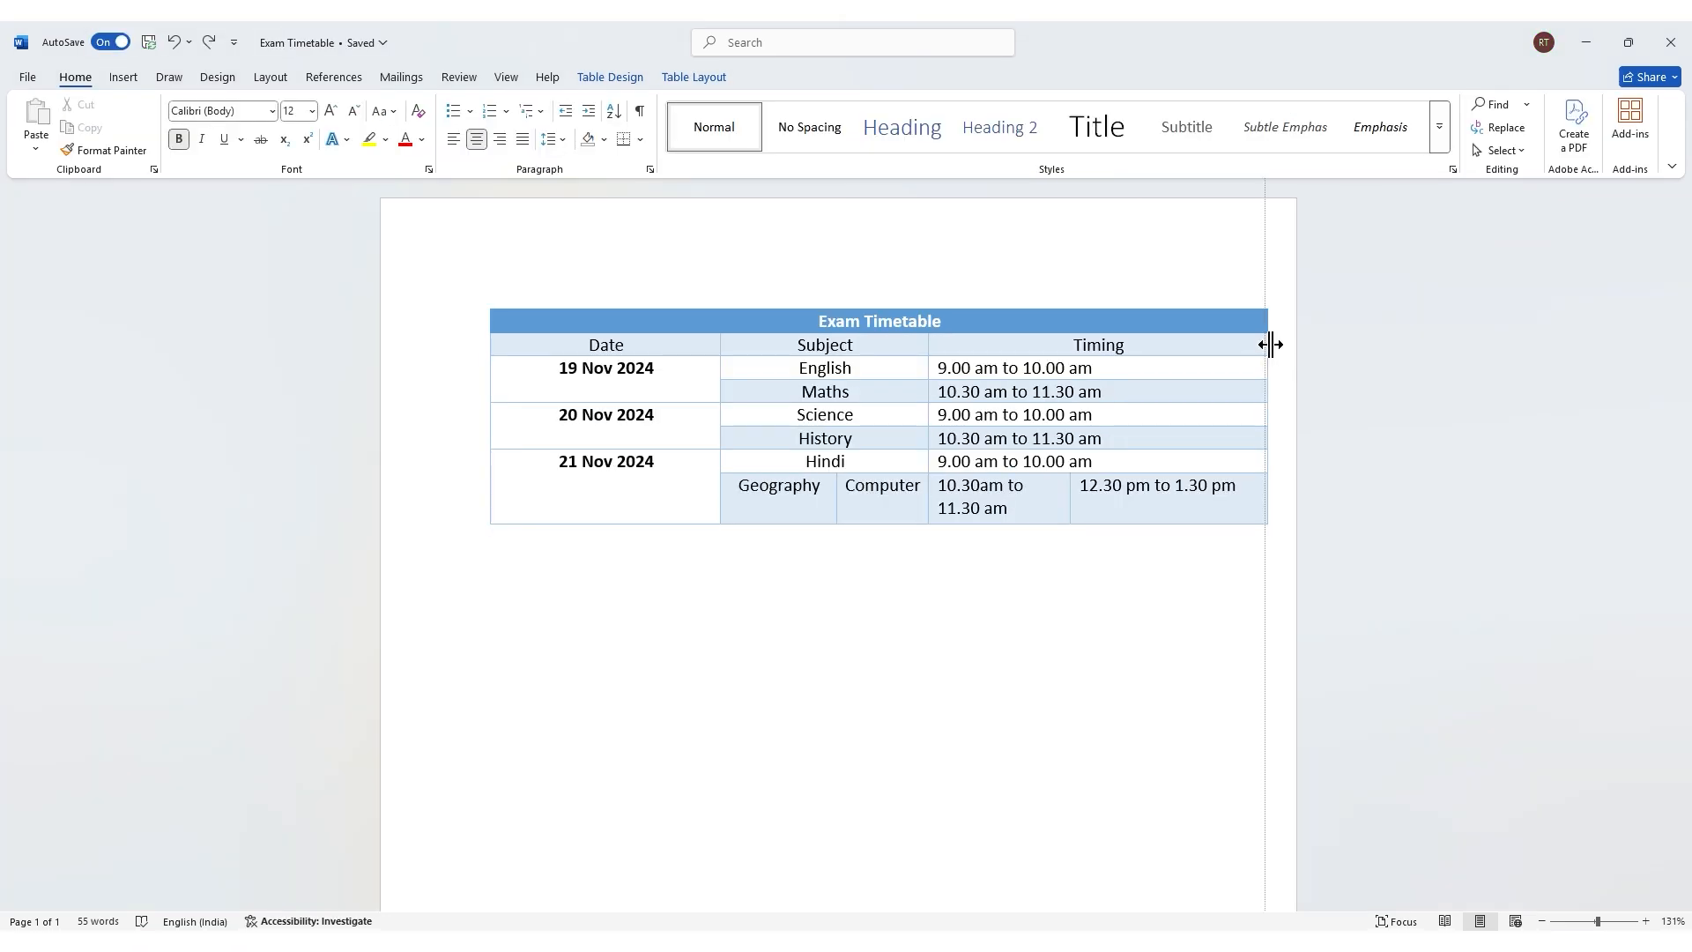
Step: Adjust the table's right edge and the last row's height to fit the split timings
drag(1271, 344, 1207, 345)
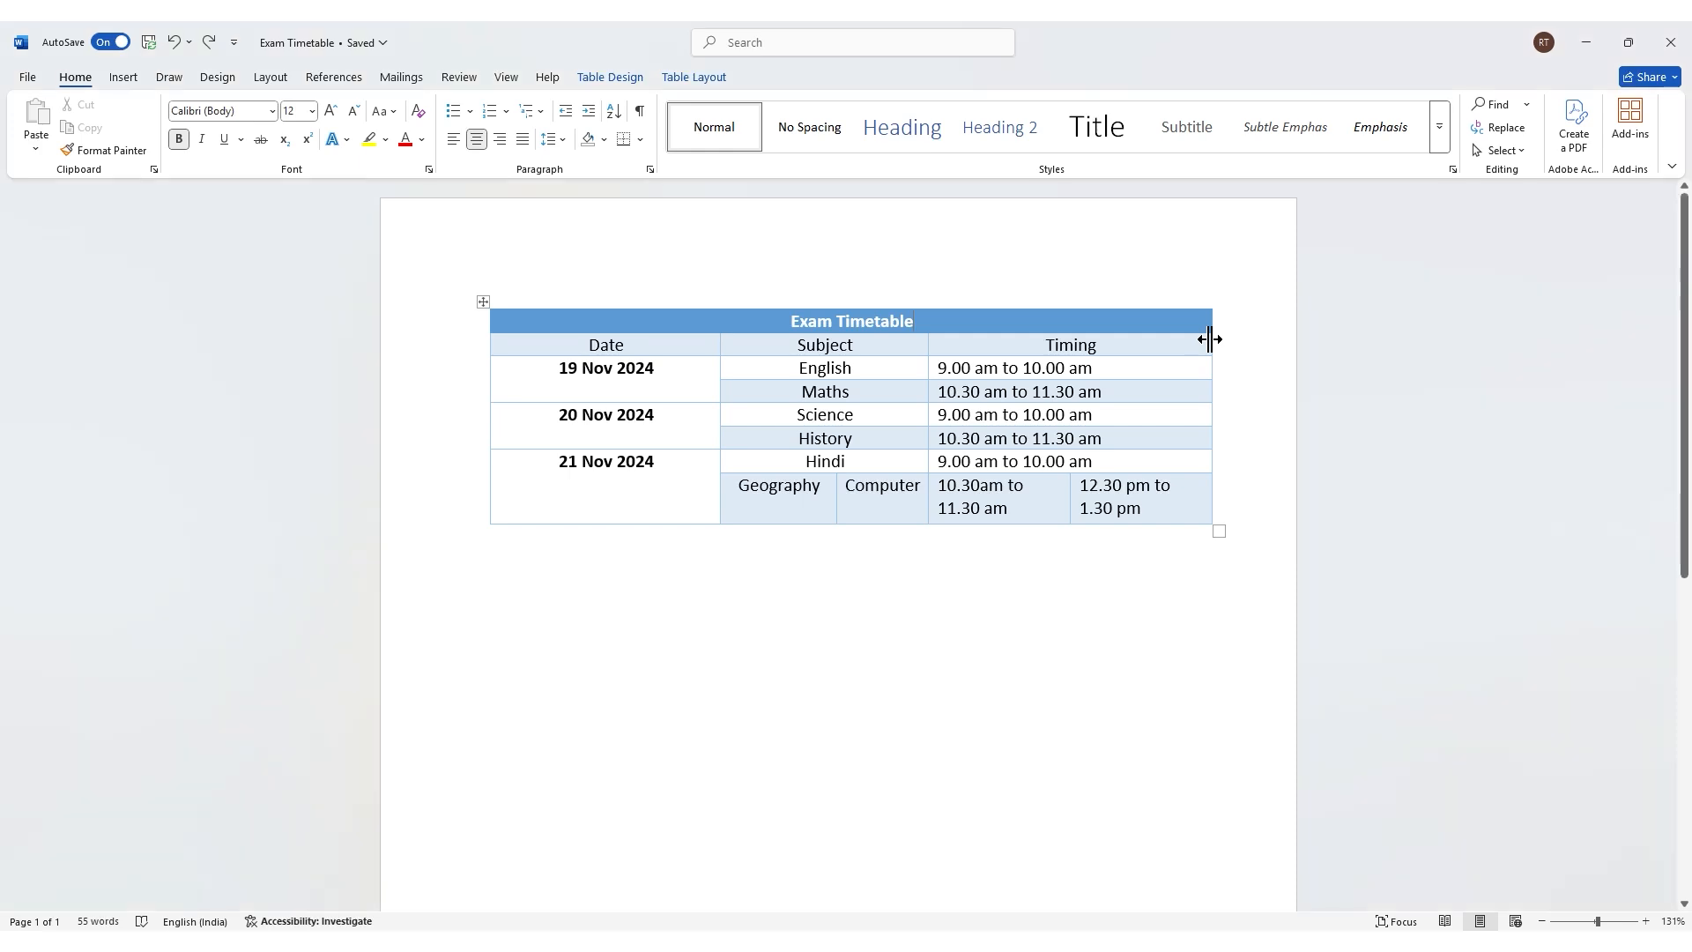
mouse_move(1209, 340)
mouse_down()
mouse_move(1270, 345)
mouse_move(1235, 344)
mouse_up()
drag(1164, 521, 1165, 571)
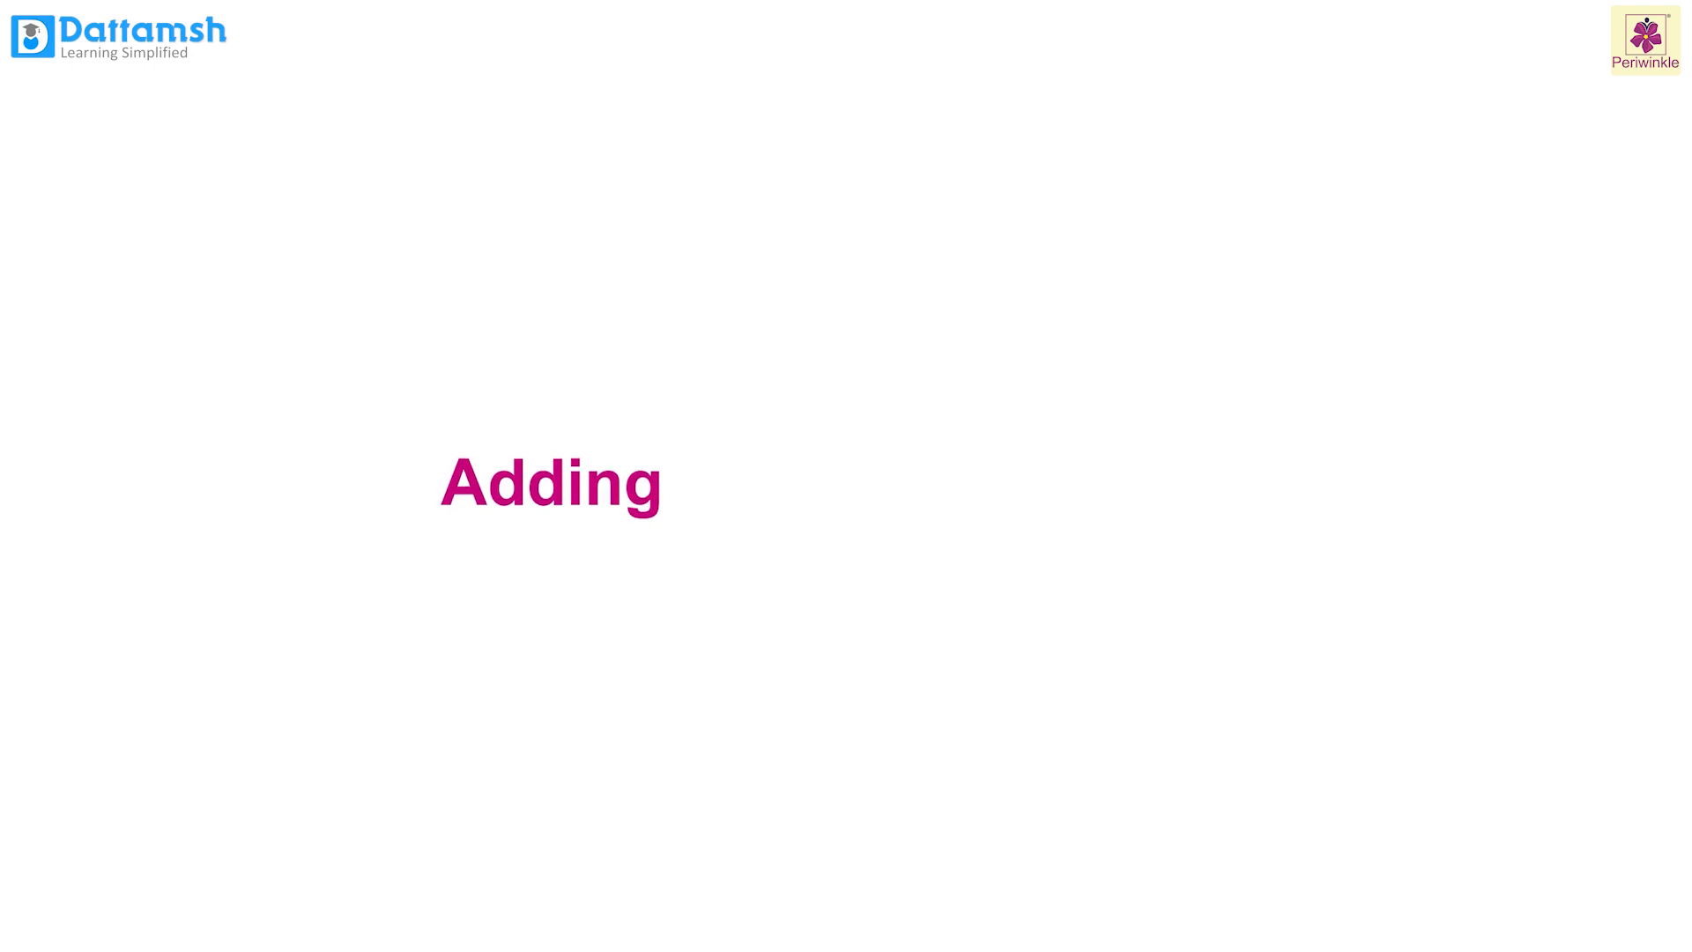